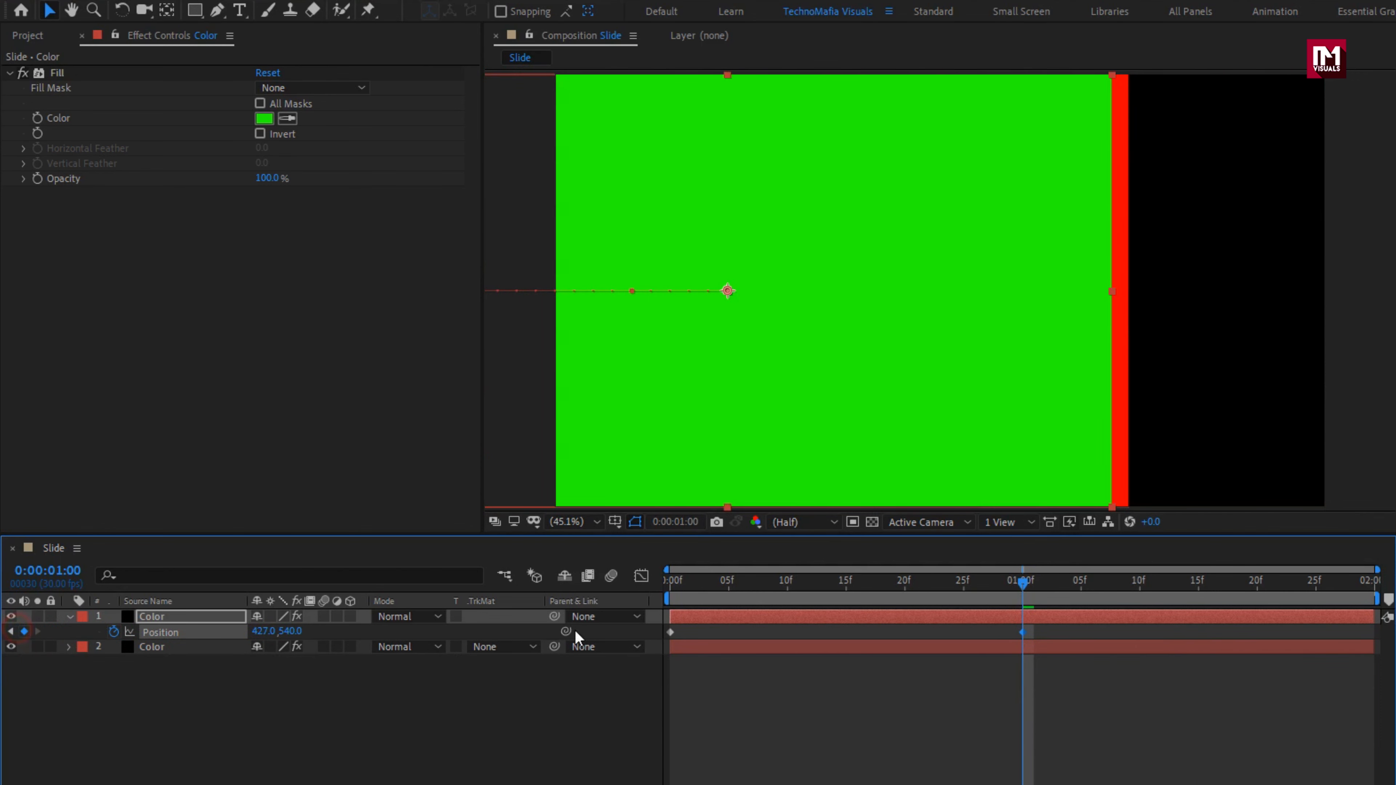
Move the green Color layer's first Position keyframe to 0:00:00:05 and scrub through the slide-in motion
drag(1026, 600, 730, 579)
drag(672, 632, 731, 633)
drag(728, 580, 894, 610)
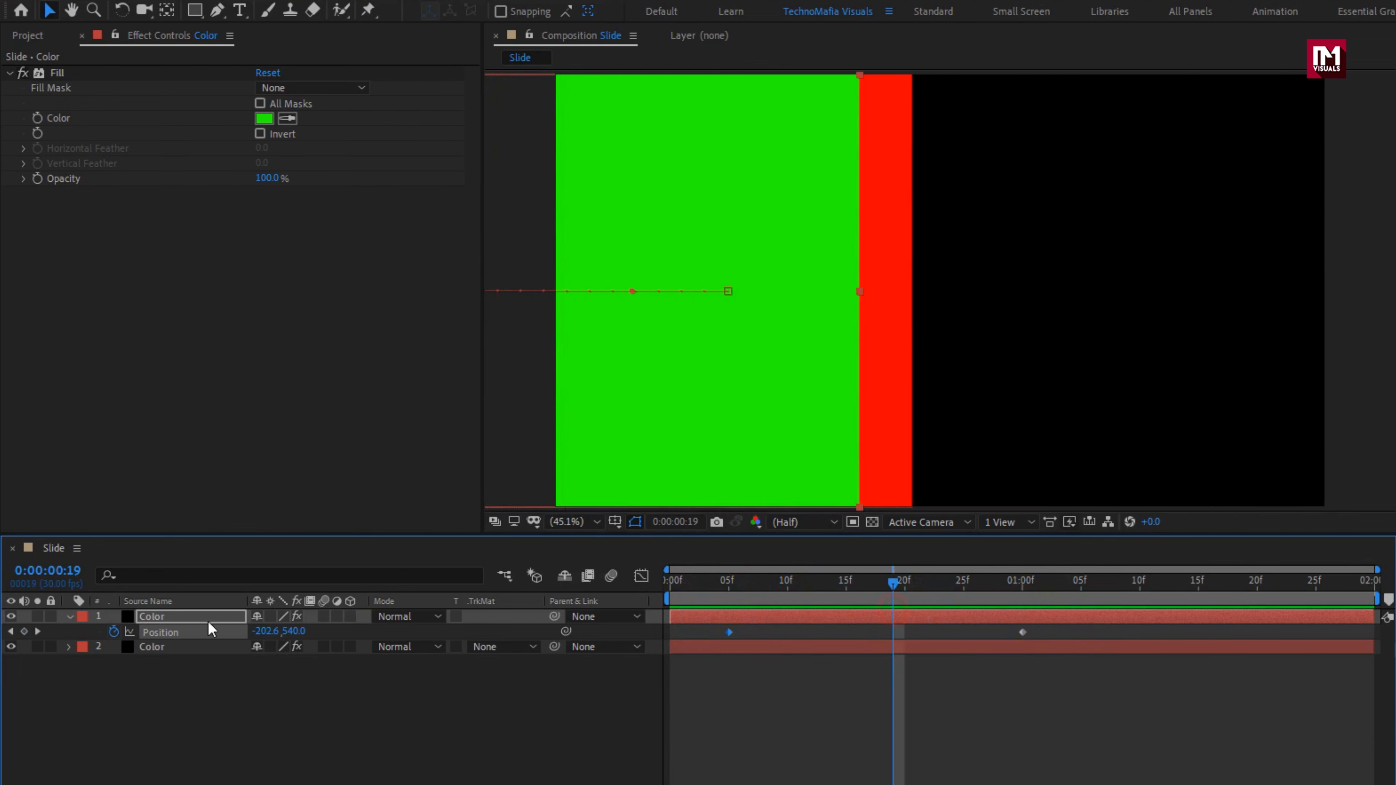
Duplicate the green Color layer and change the copy's Fill color to blue, 001EFF
key(ctrl+d)
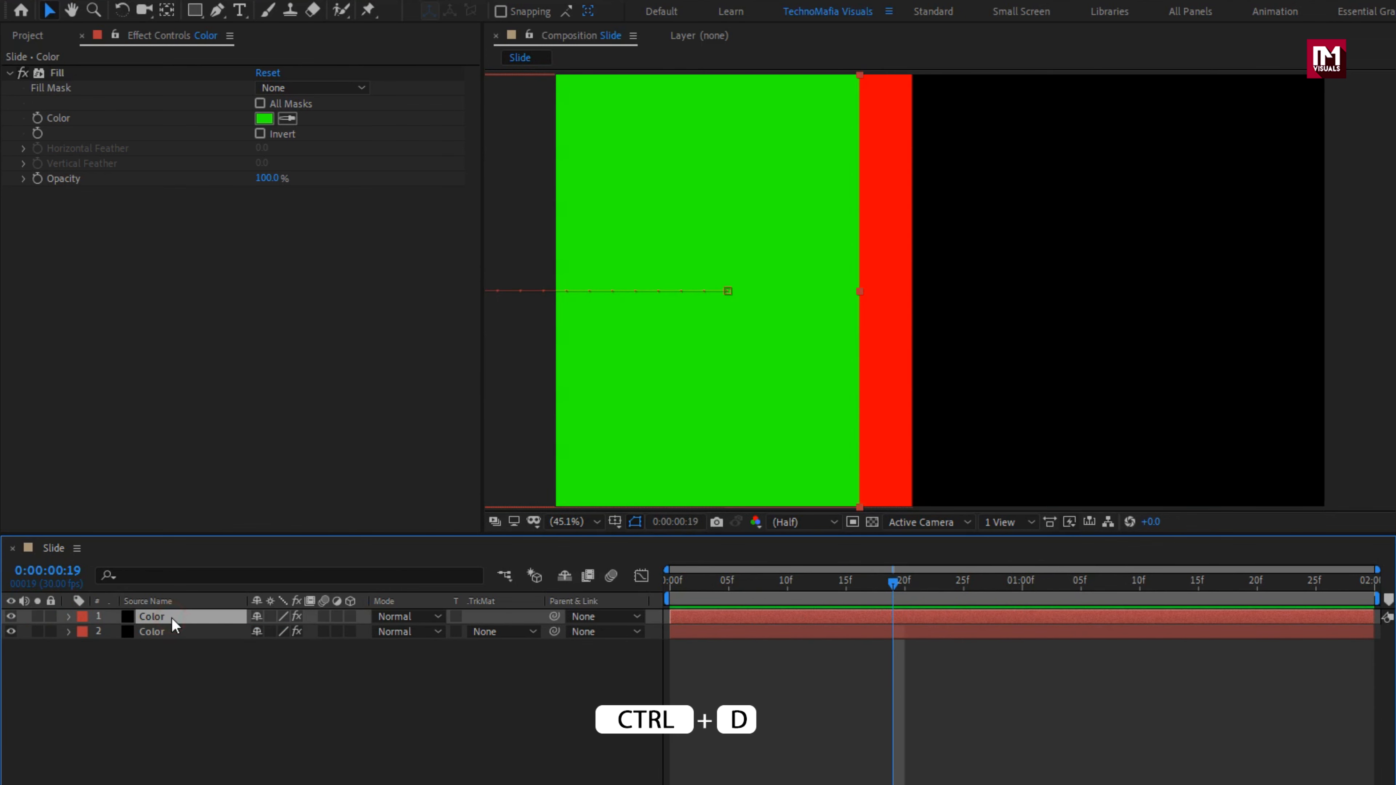
key(ctrl+d)
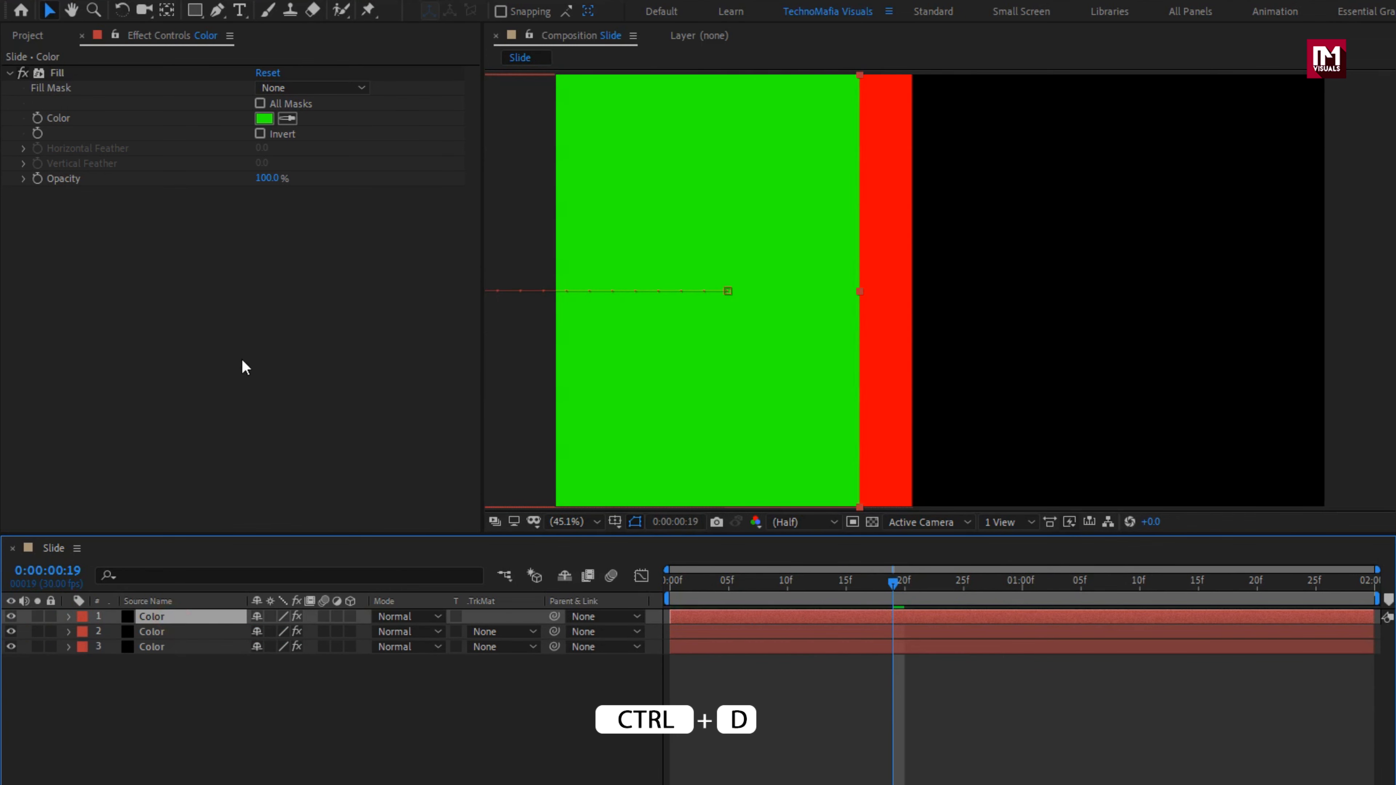
click(264, 118)
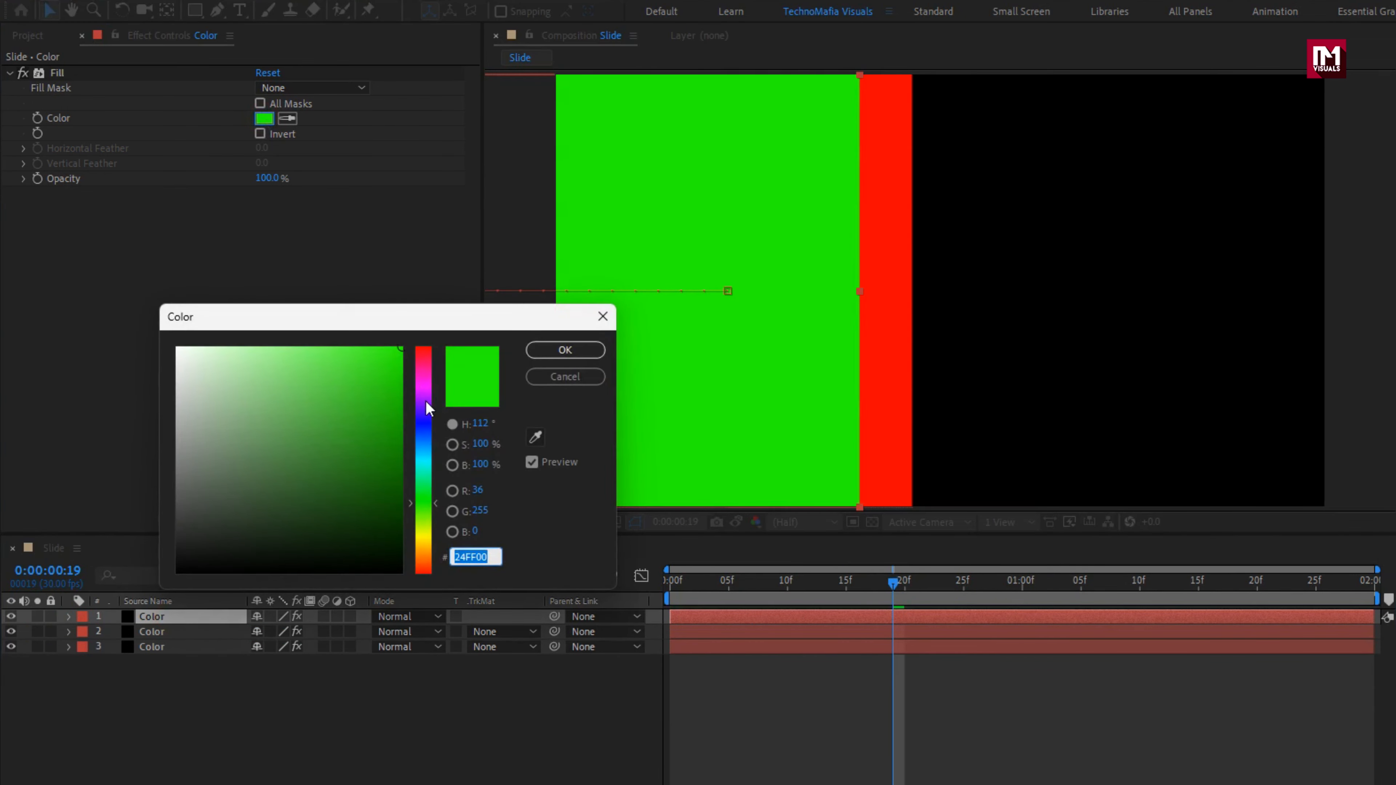
click(425, 427)
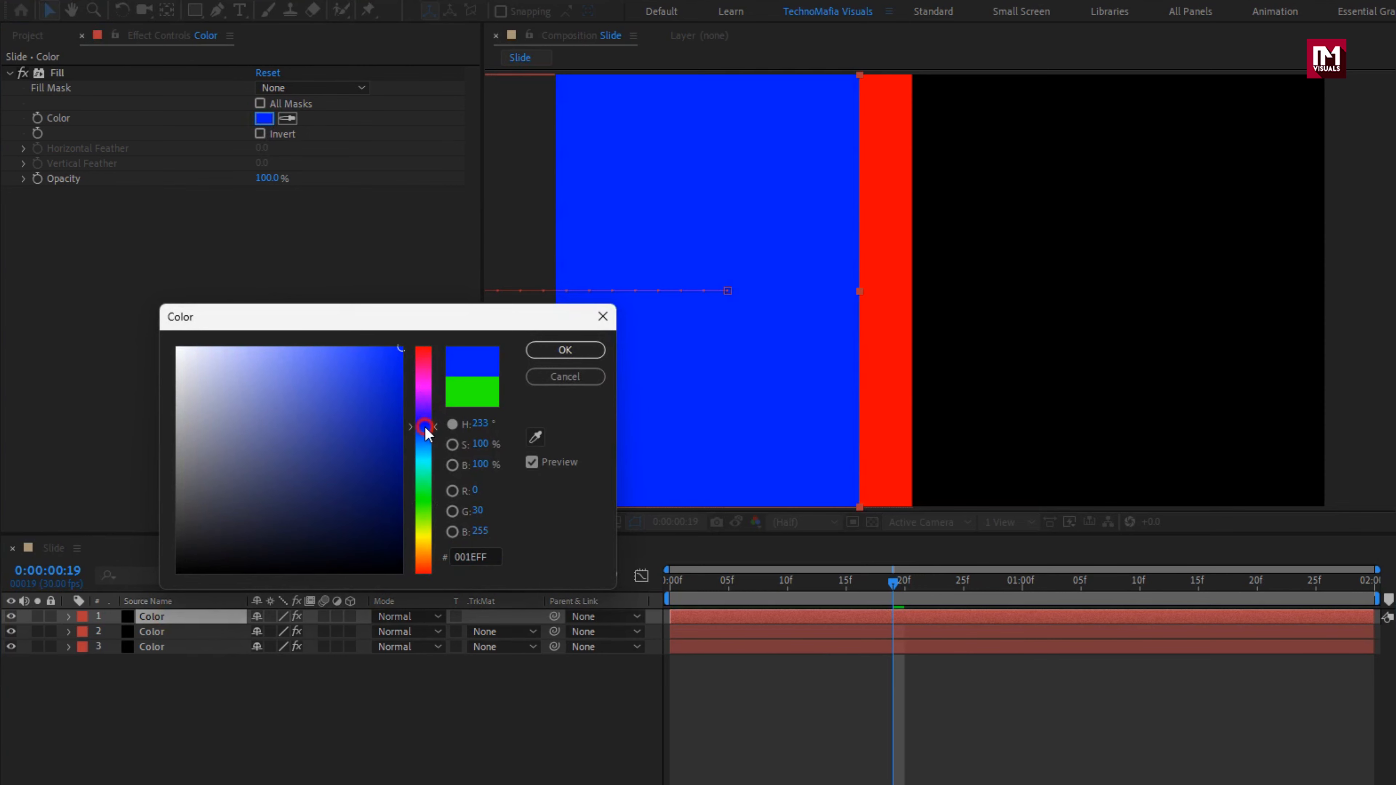
click(541, 353)
Set the blue layer's Position to -29, 540 at its 0:00:01:00 keyframe
click(206, 613)
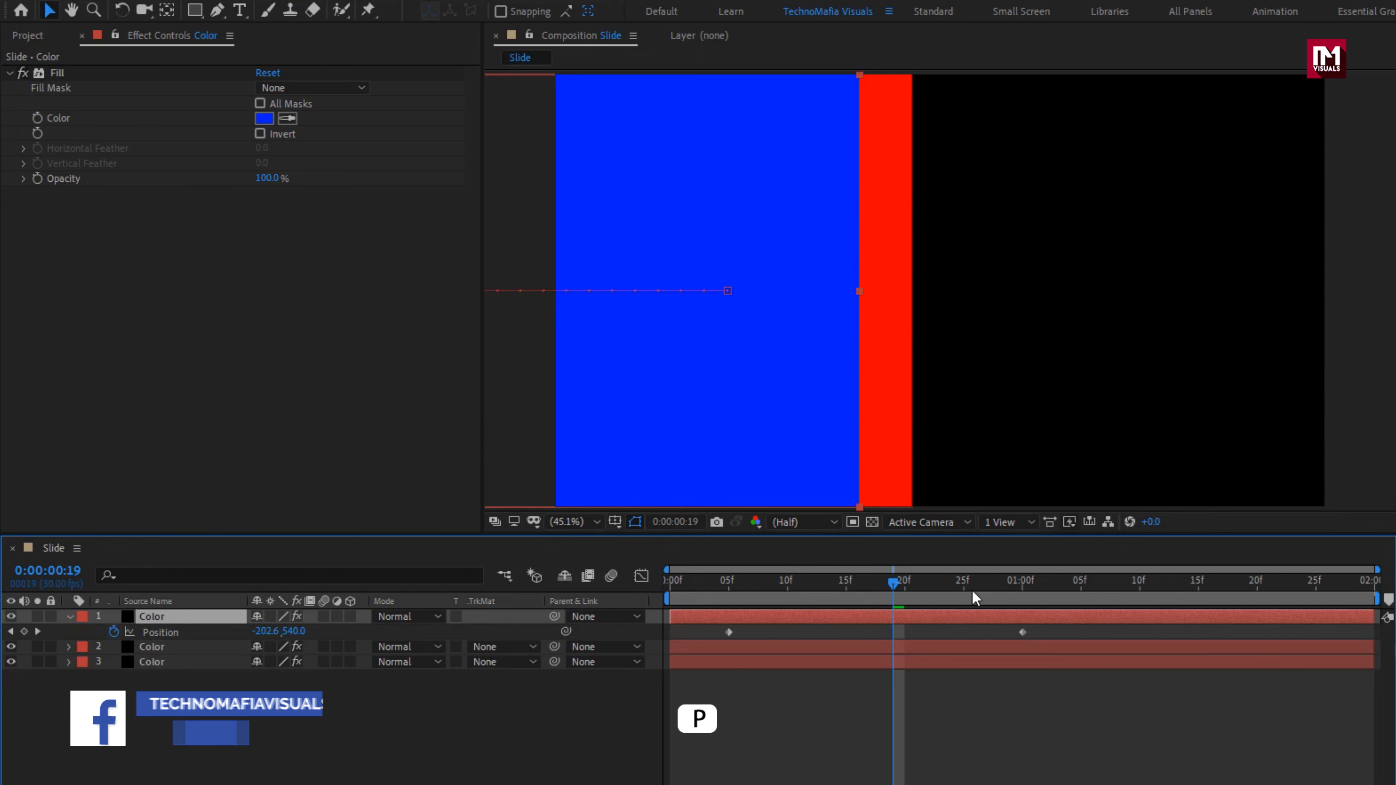
drag(972, 584, 1021, 586)
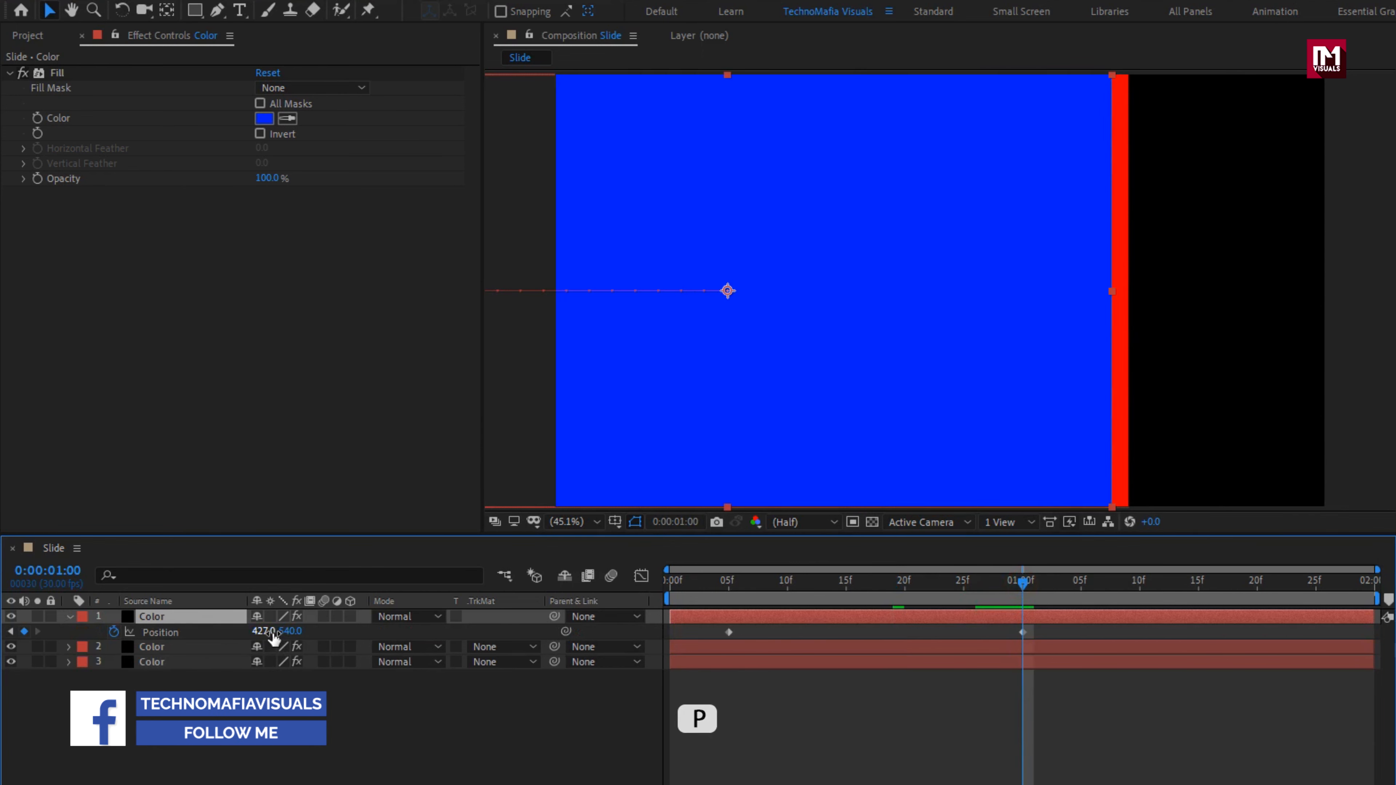
drag(277, 630, 64, 624)
drag(698, 582, 724, 562)
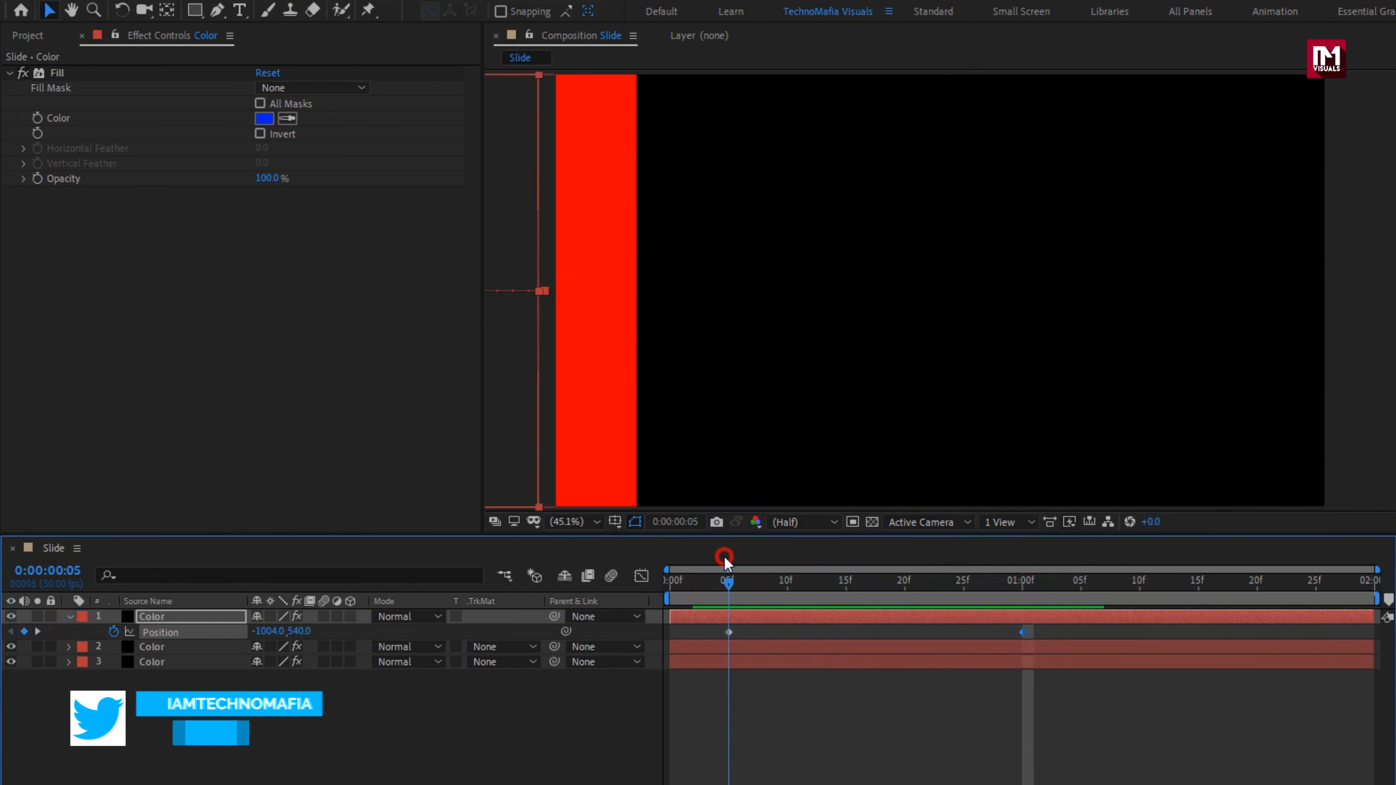
Show Position on all three Color layers and move the blue and green layers' first keyframes to 0:00:00:00
click(236, 663)
shift+click(171, 617)
key(p)
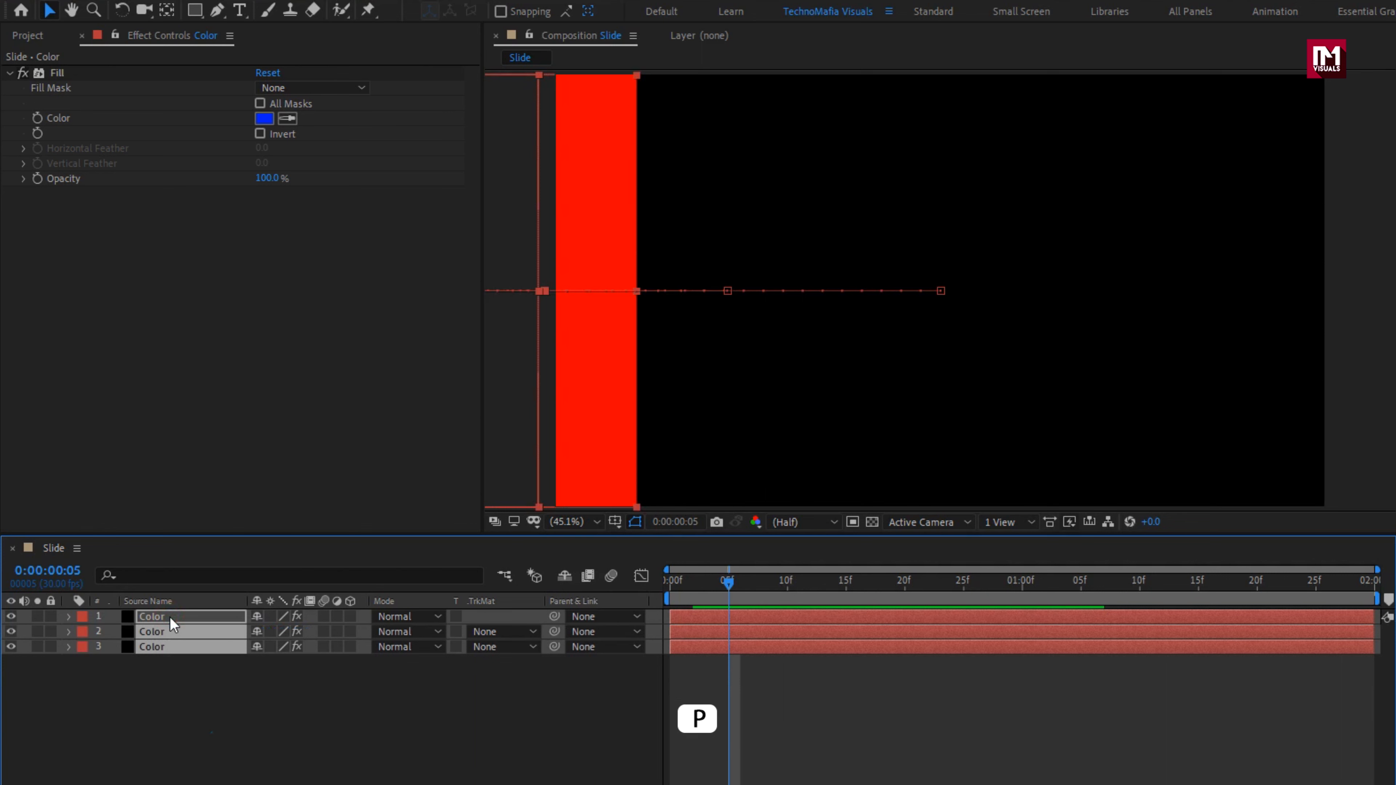
click(1189, 756)
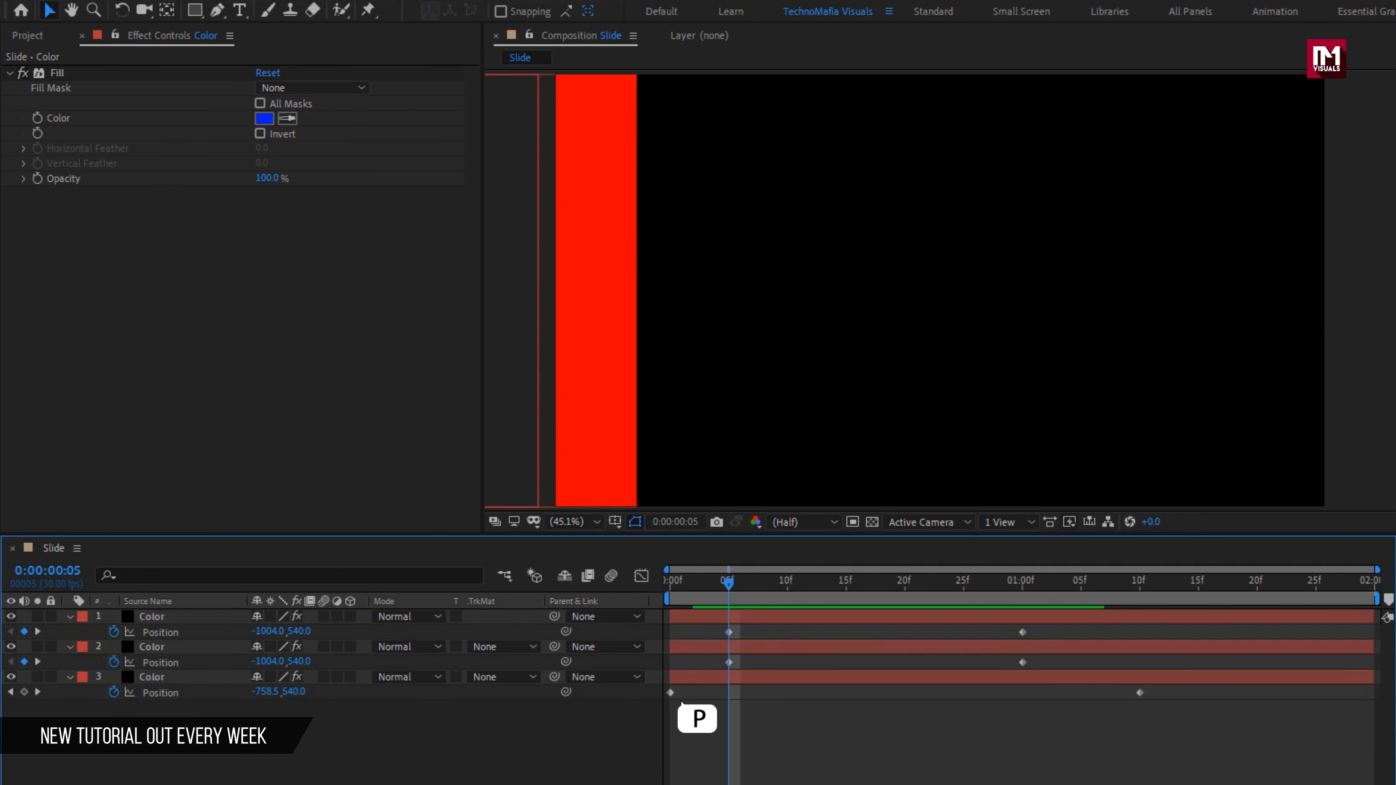
drag(736, 628, 671, 665)
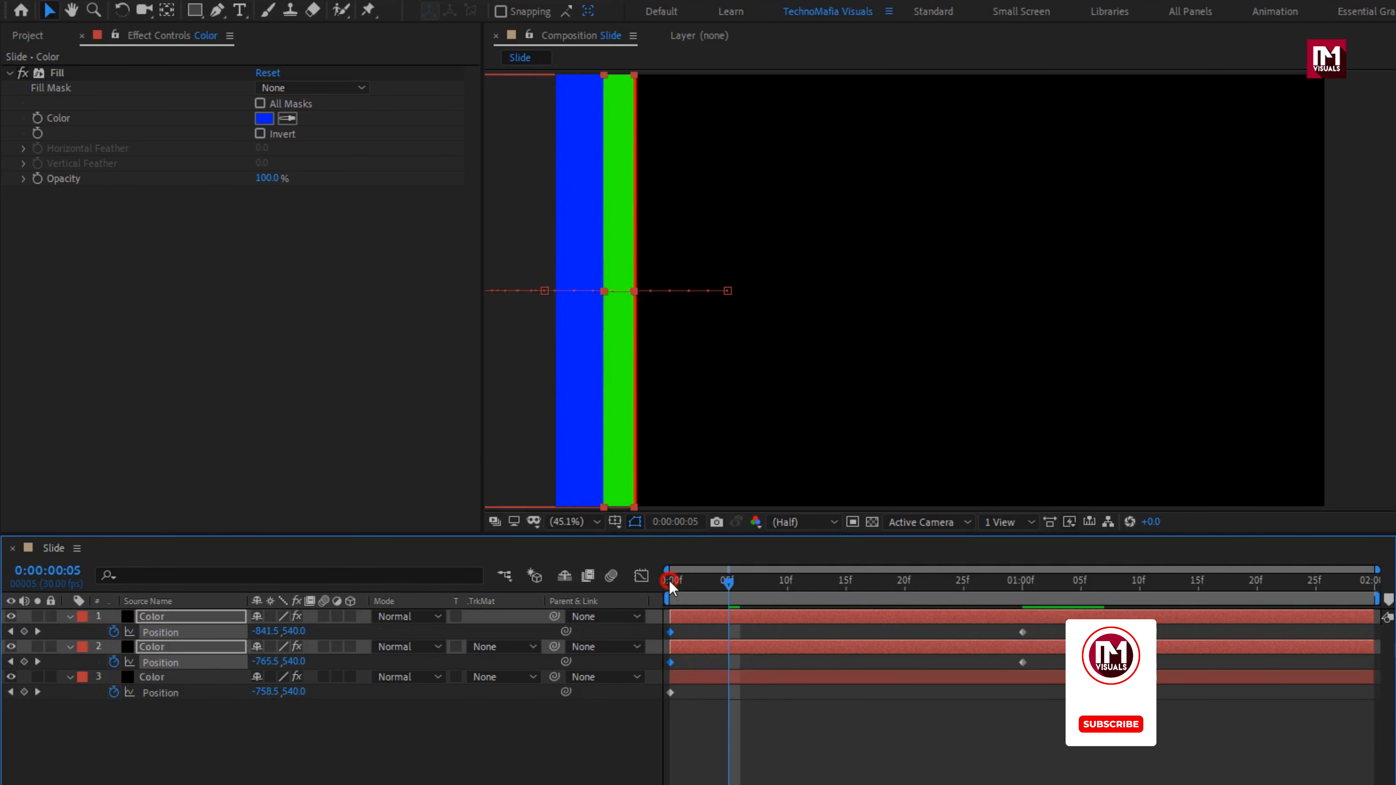
drag(669, 581, 1106, 584)
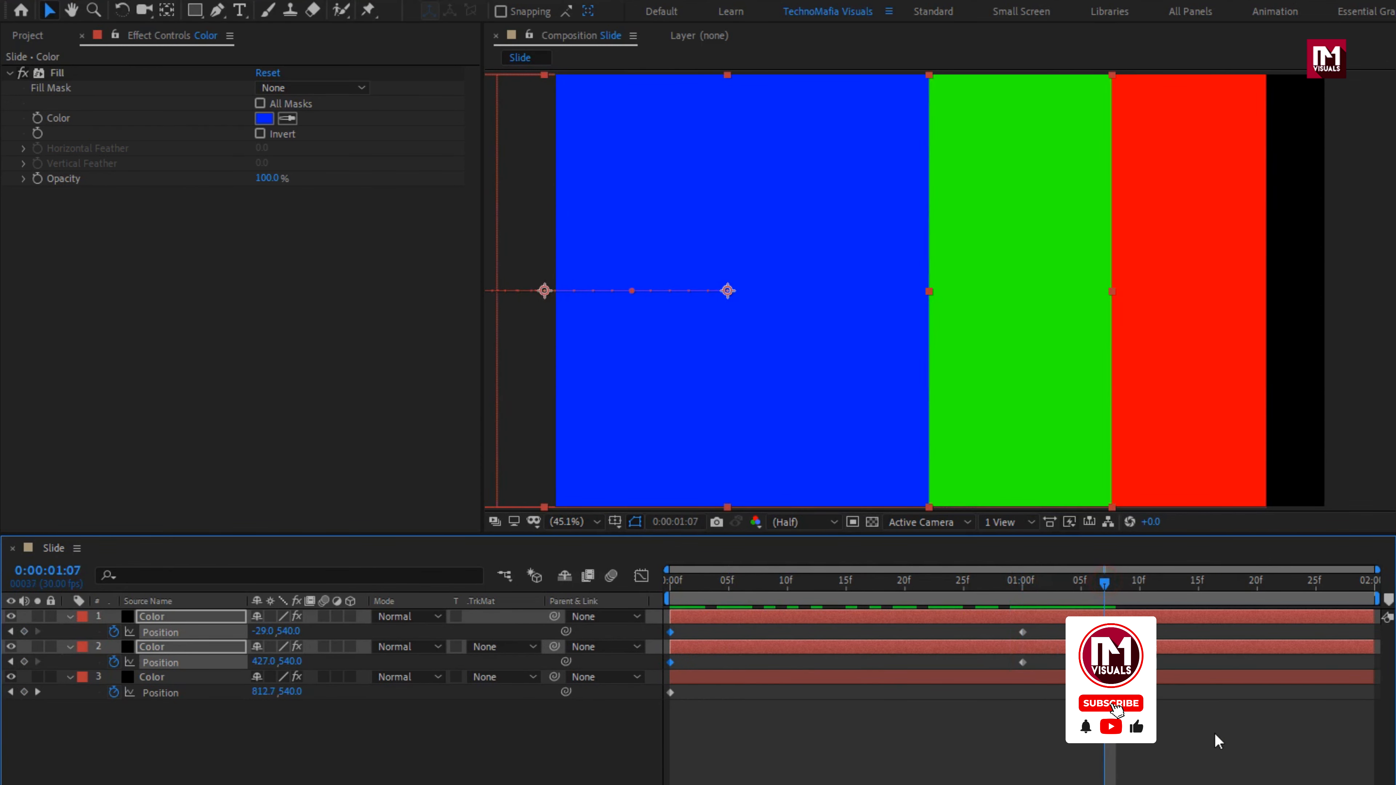
Apply Easy Ease to all Position keyframes of the three Color layers
drag(1217, 741, 664, 626)
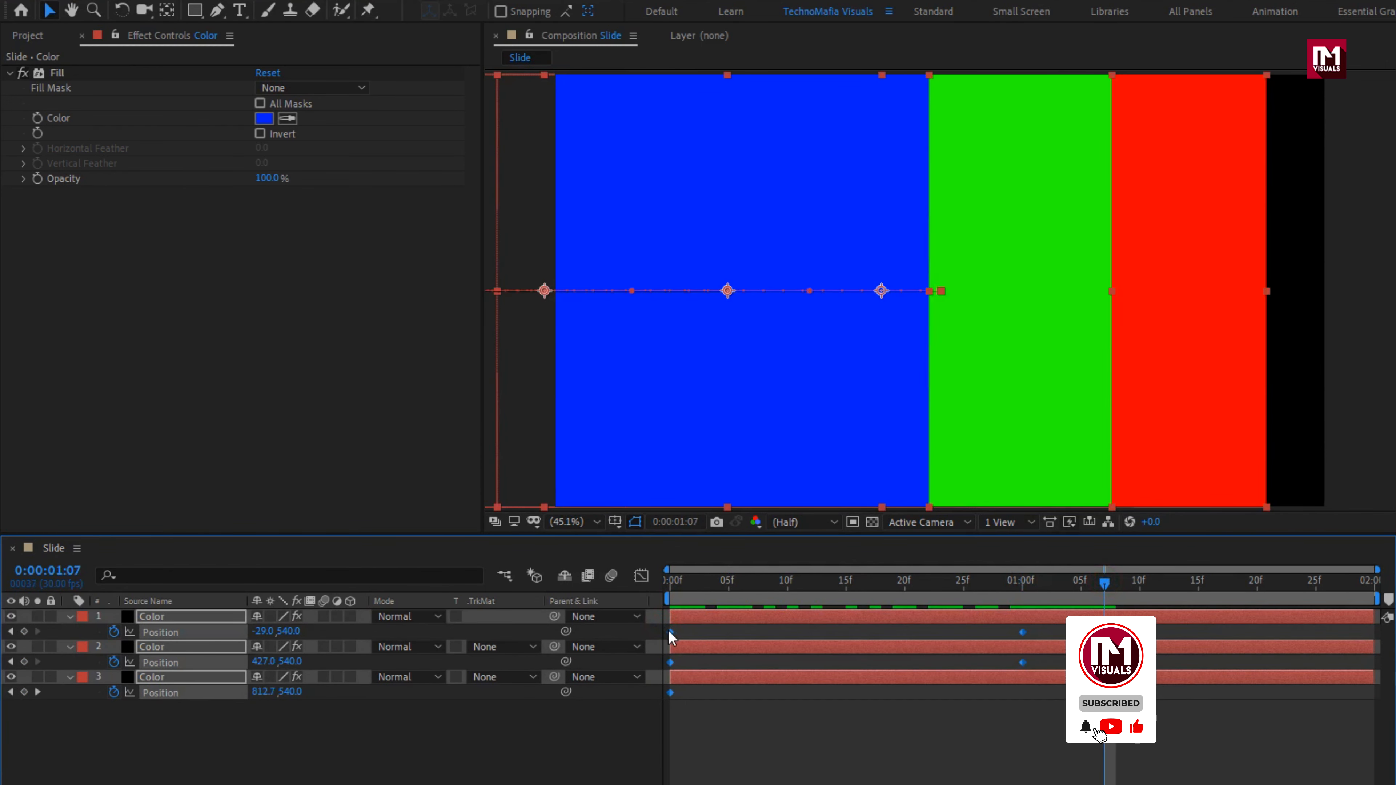
right_click(672, 637)
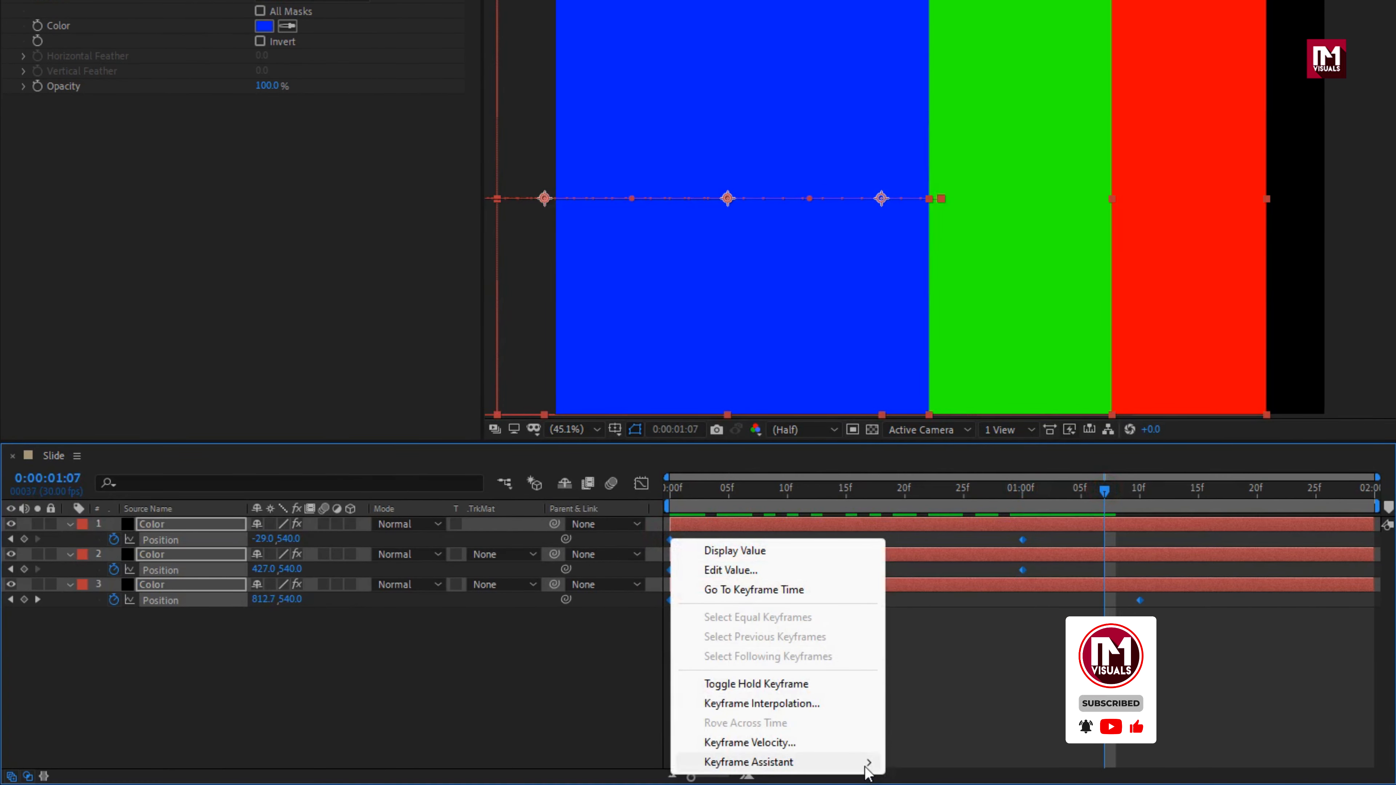
mouse_move(867, 770)
click(934, 625)
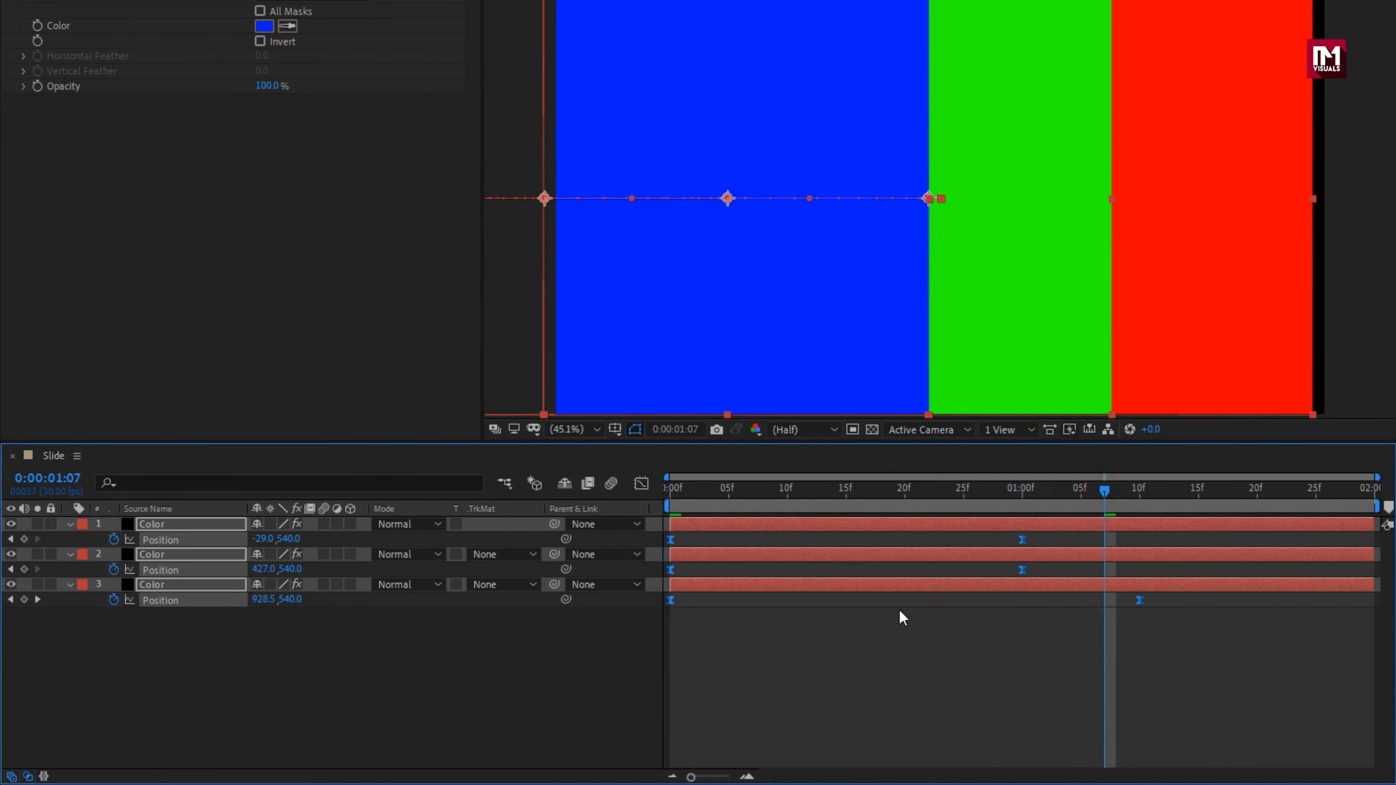
Lengthen the ease into the three layers' last Position keyframes in the Graph Editor and preview the motion
click(641, 484)
drag(1176, 692, 832, 726)
click(641, 483)
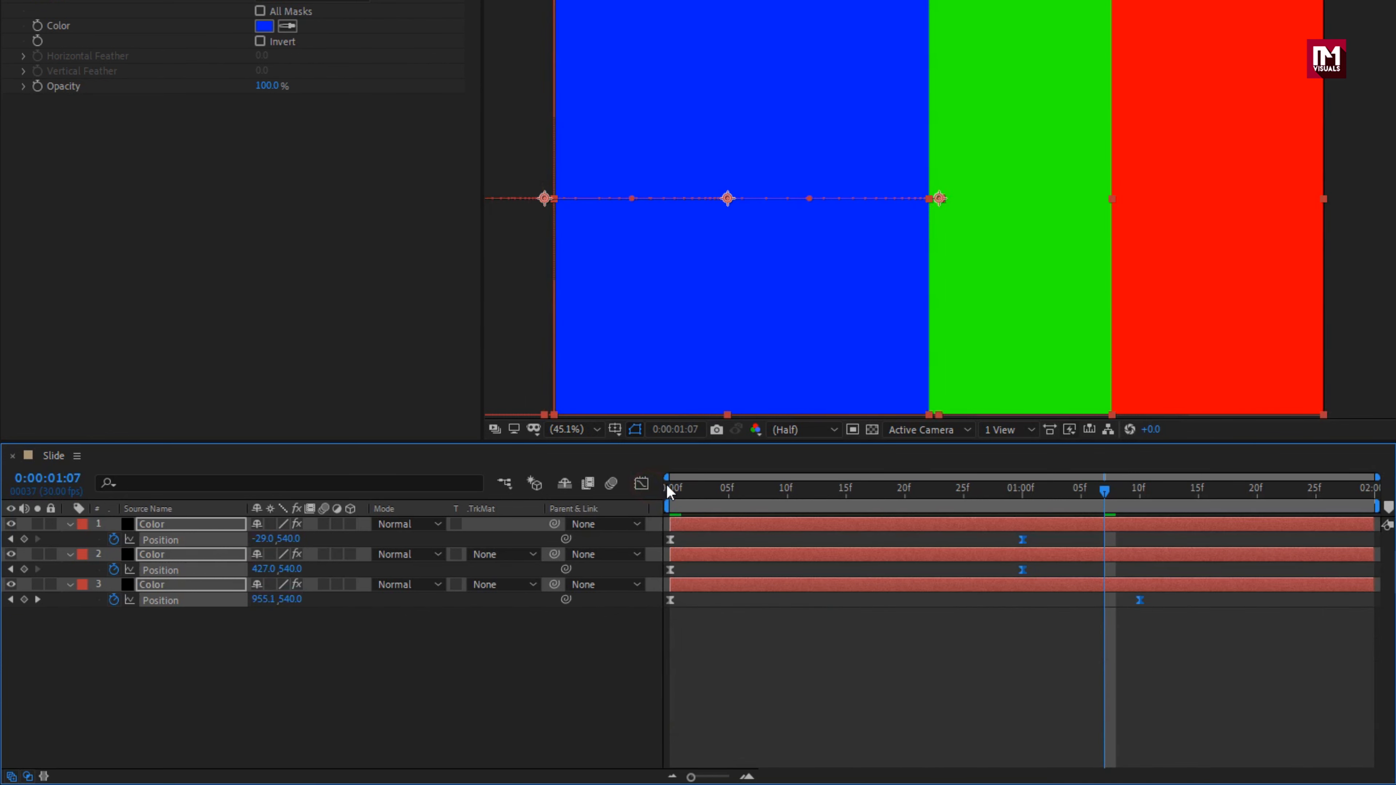
click(667, 486)
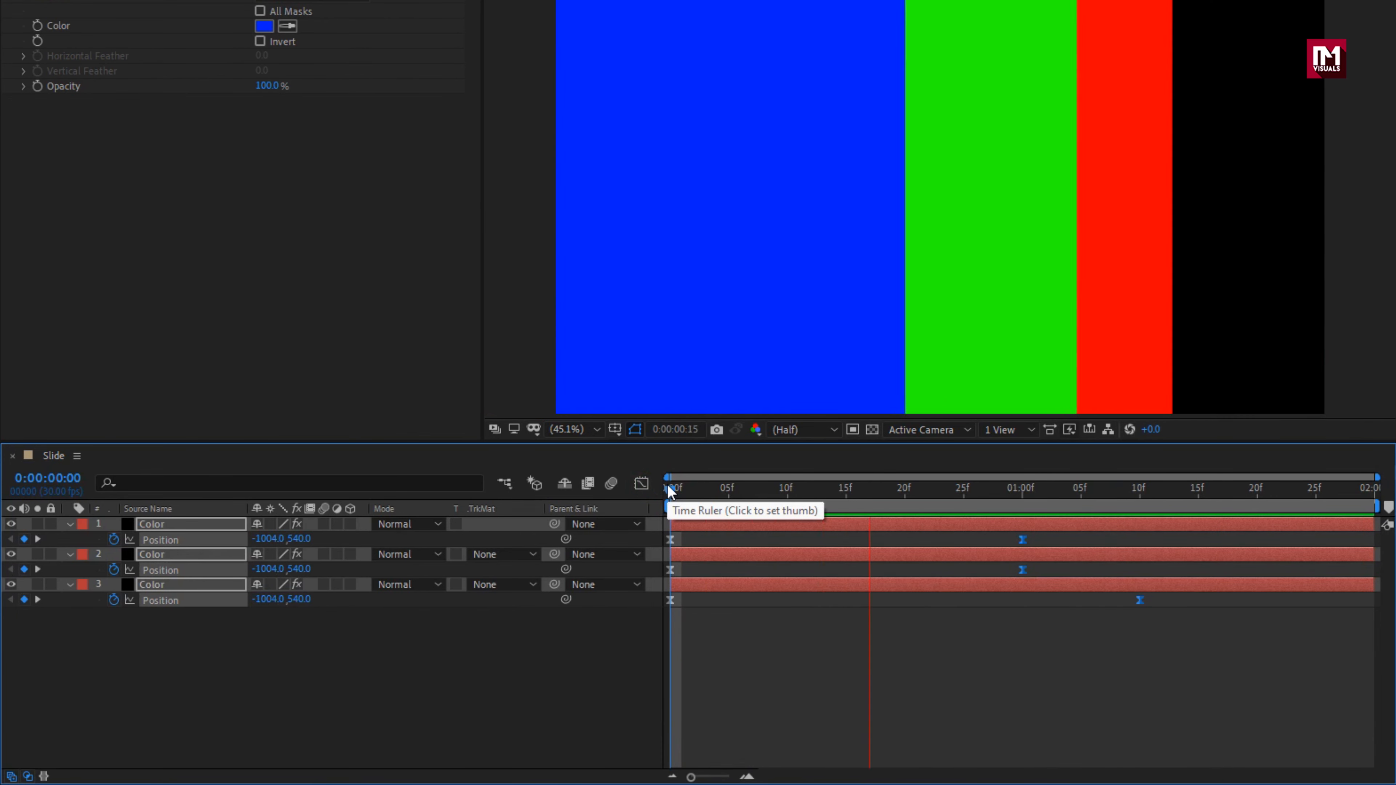
drag(670, 491, 940, 498)
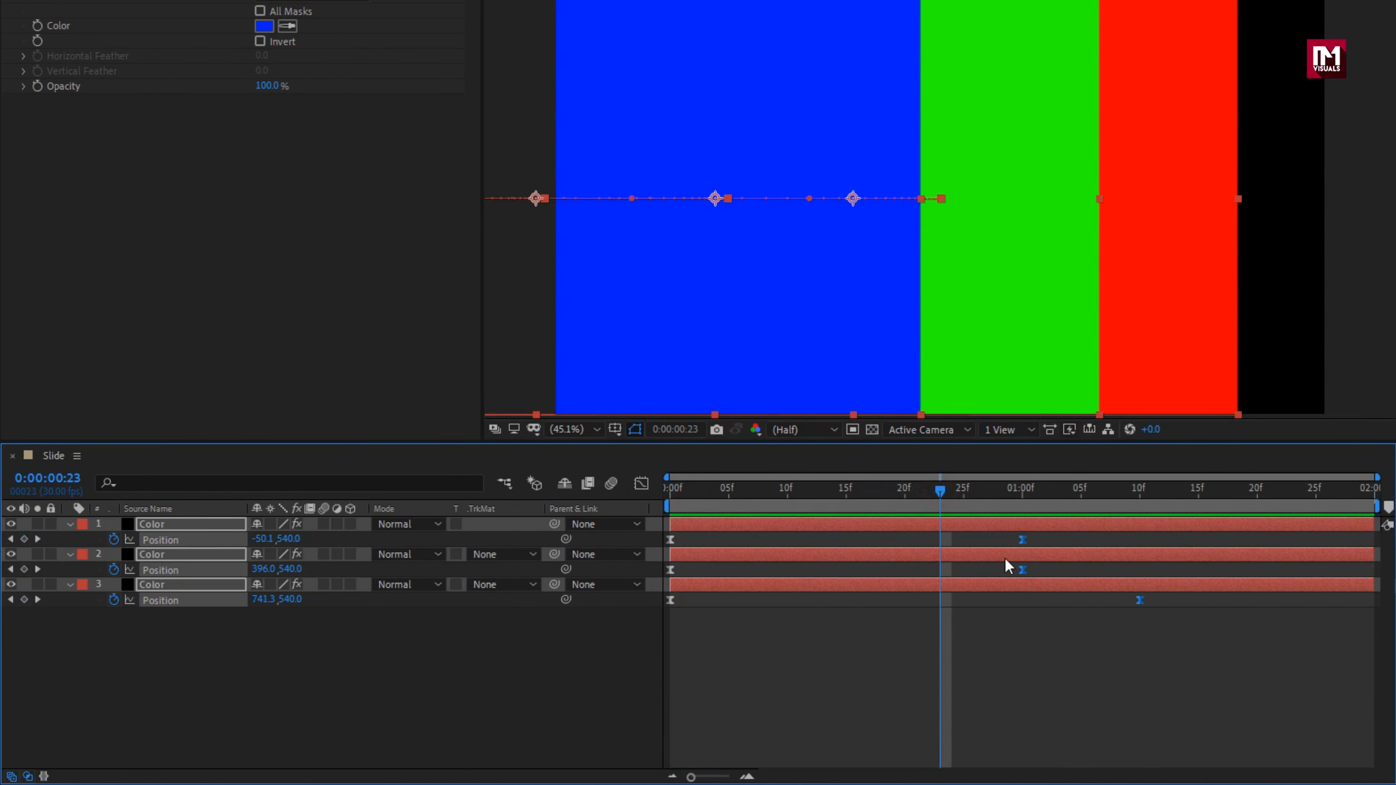
Move the blue layer's last Position keyframe to 0:00:00:25, check the motion and collapse the layer properties
click(962, 637)
drag(1022, 541, 963, 541)
drag(881, 490, 1182, 470)
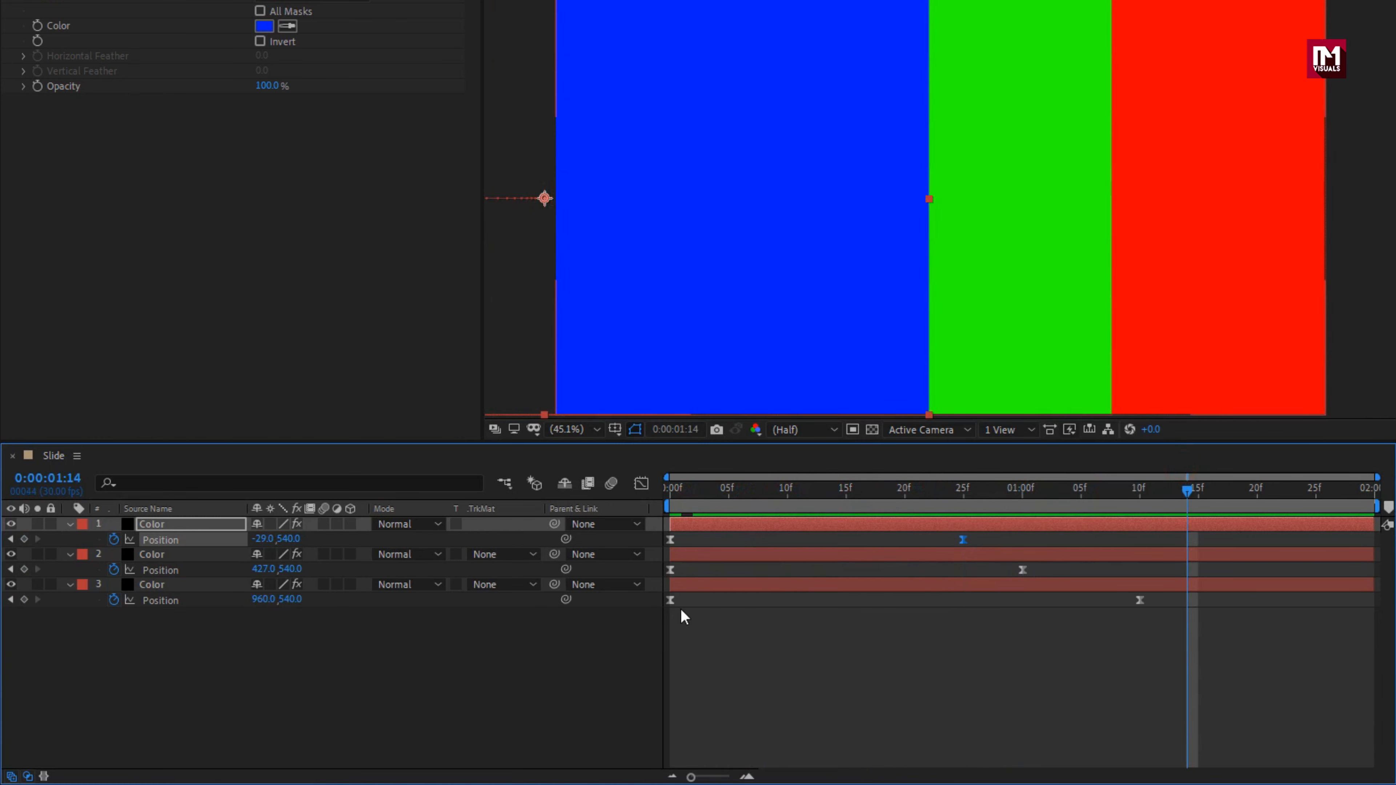
key(u)
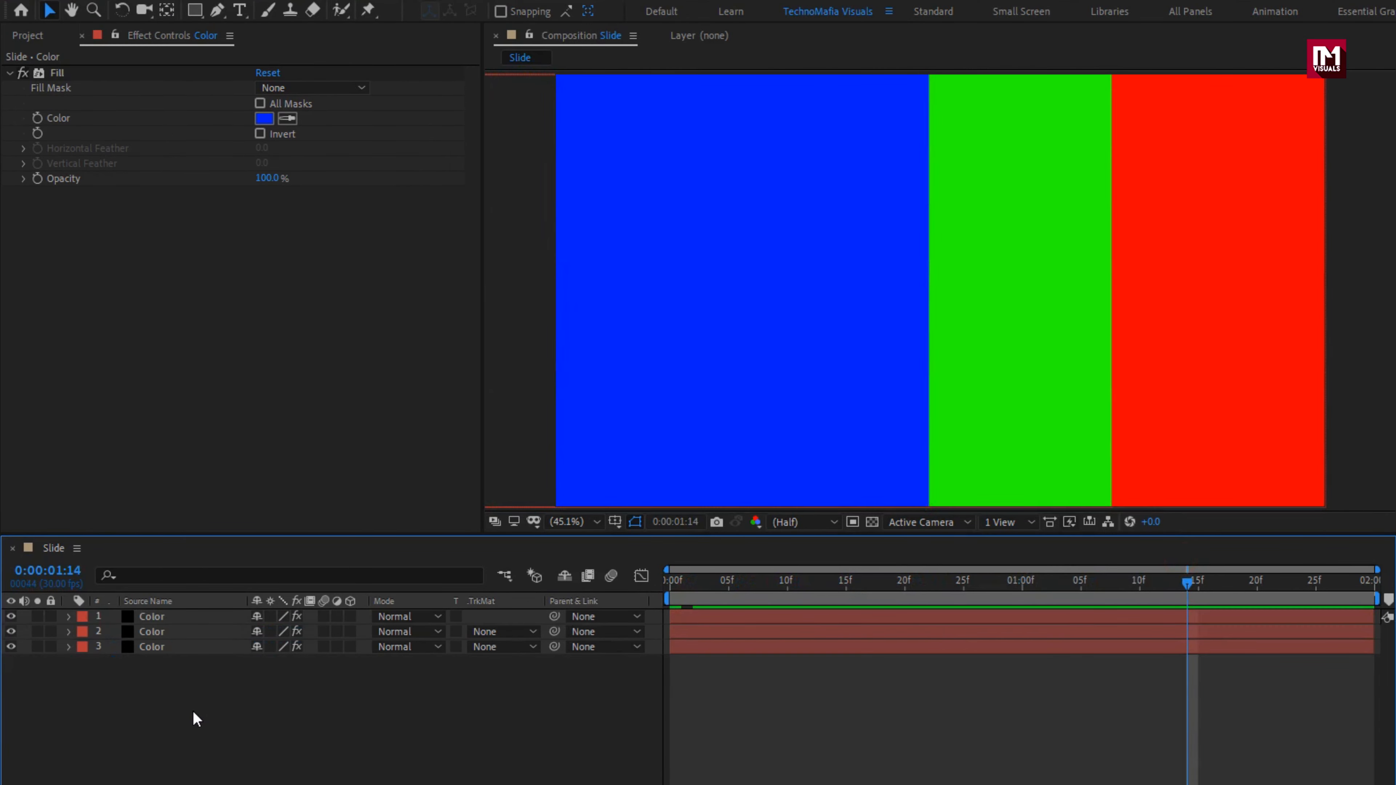
Pre-compose the three Color layers into a composition named Matte_color, moving all attributes into it
drag(192, 617, 157, 622)
right_click(157, 619)
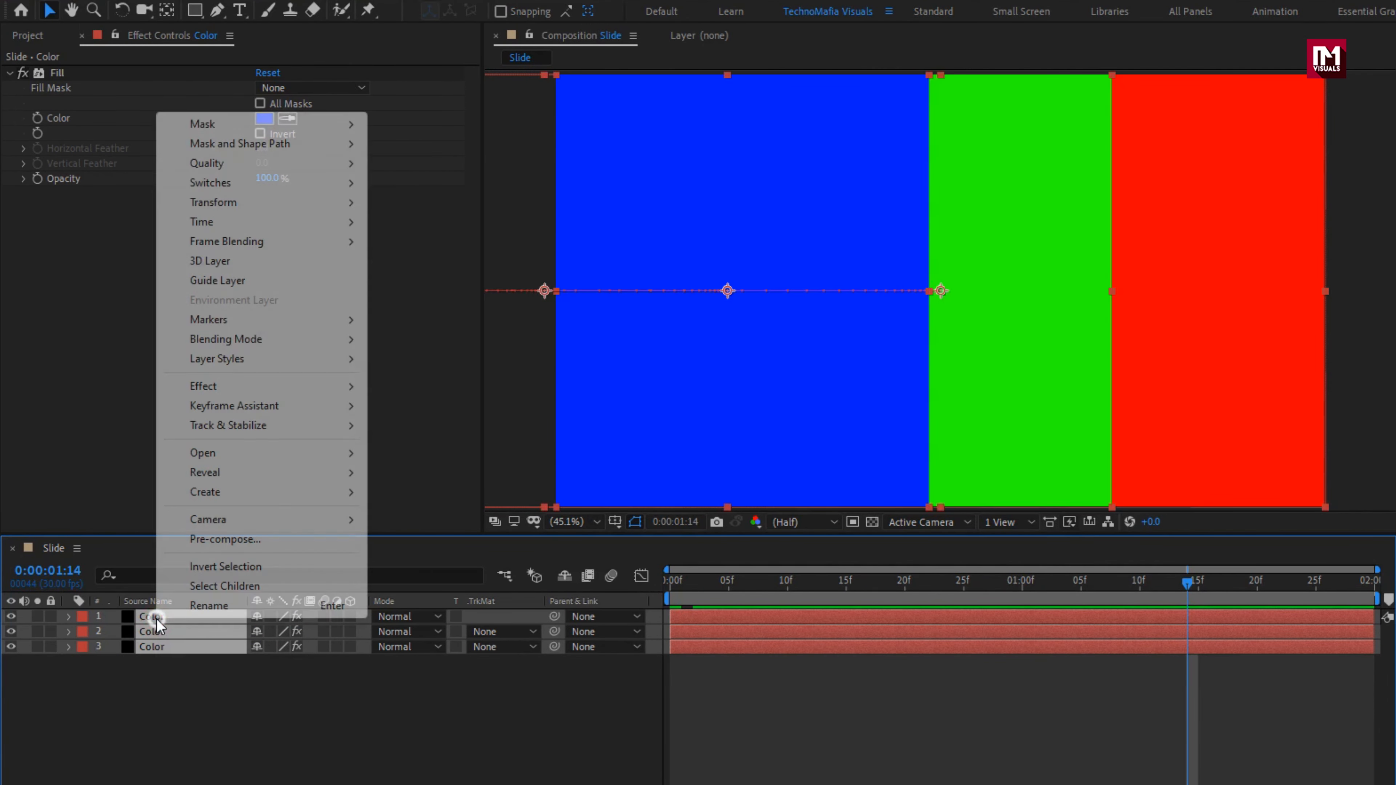
click(186, 540)
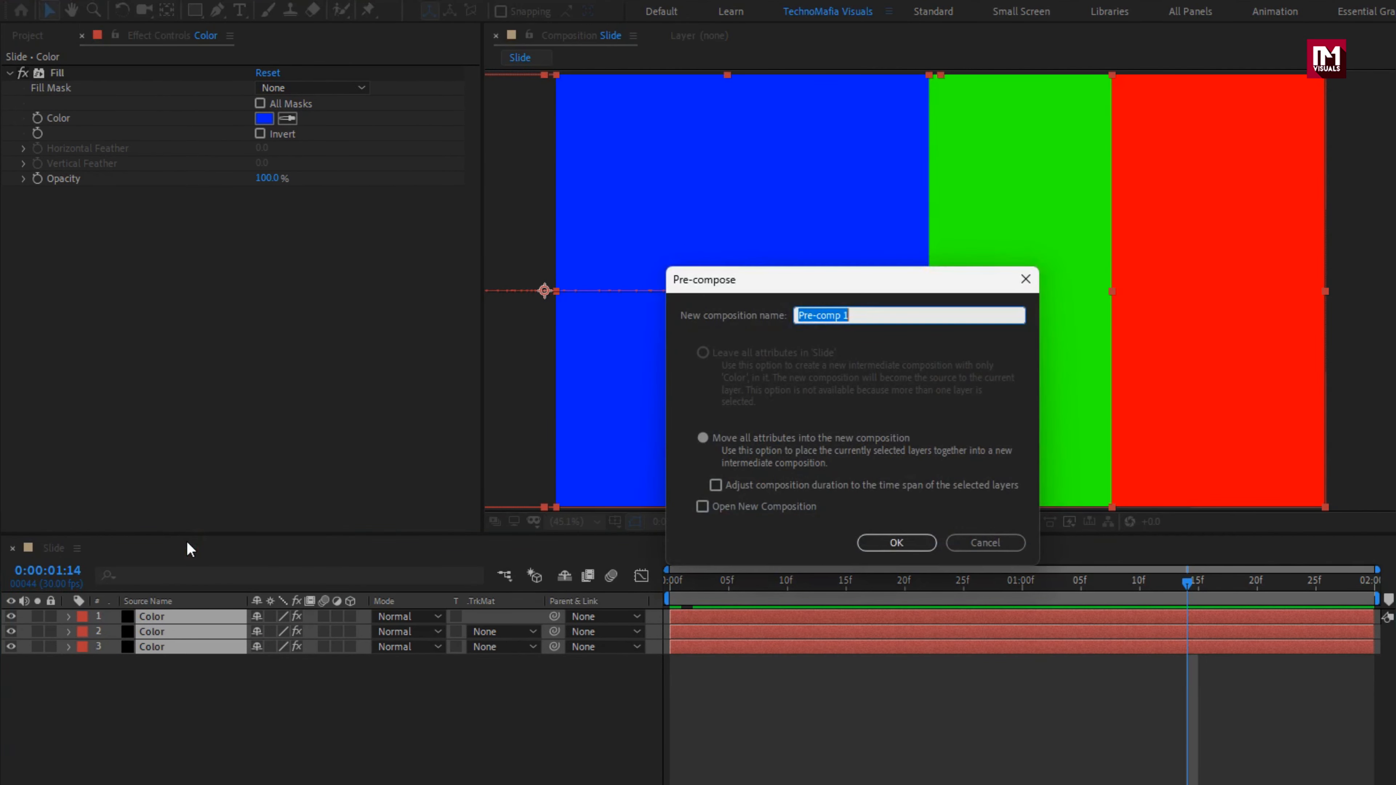
text(Matte_color)
click(894, 542)
click(264, 684)
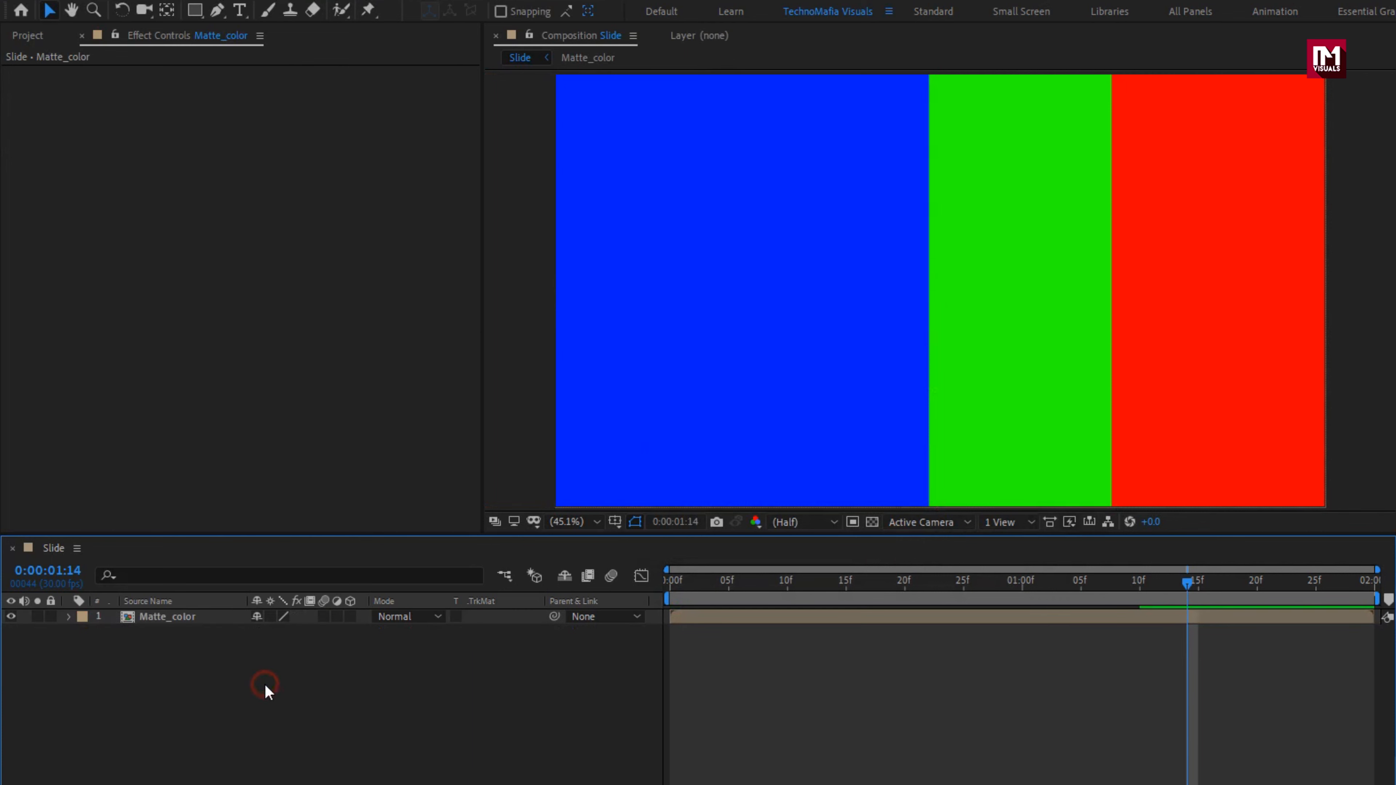
Hide the Matte_color layer and add Image 04.jpg above it in the Slide composition
click(28, 35)
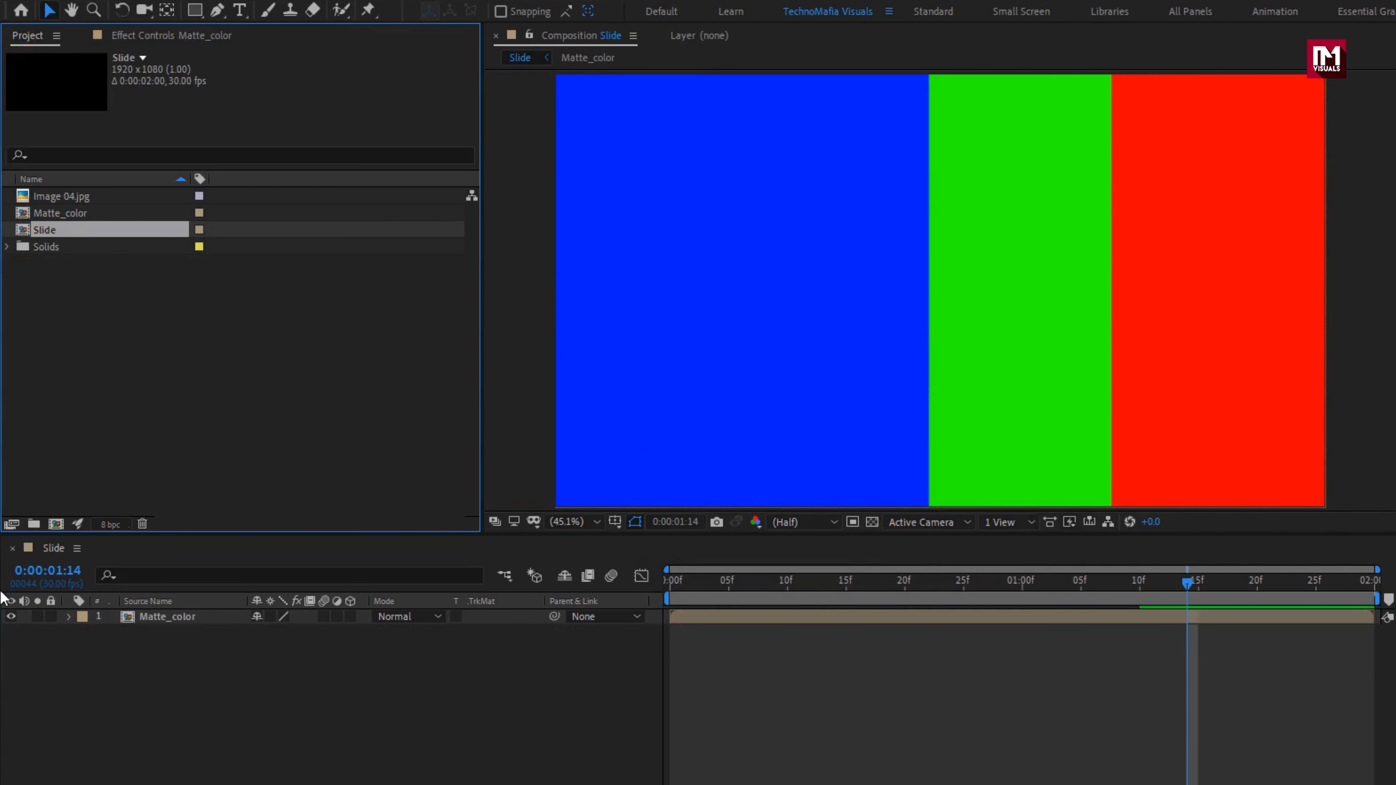
click(11, 617)
click(55, 196)
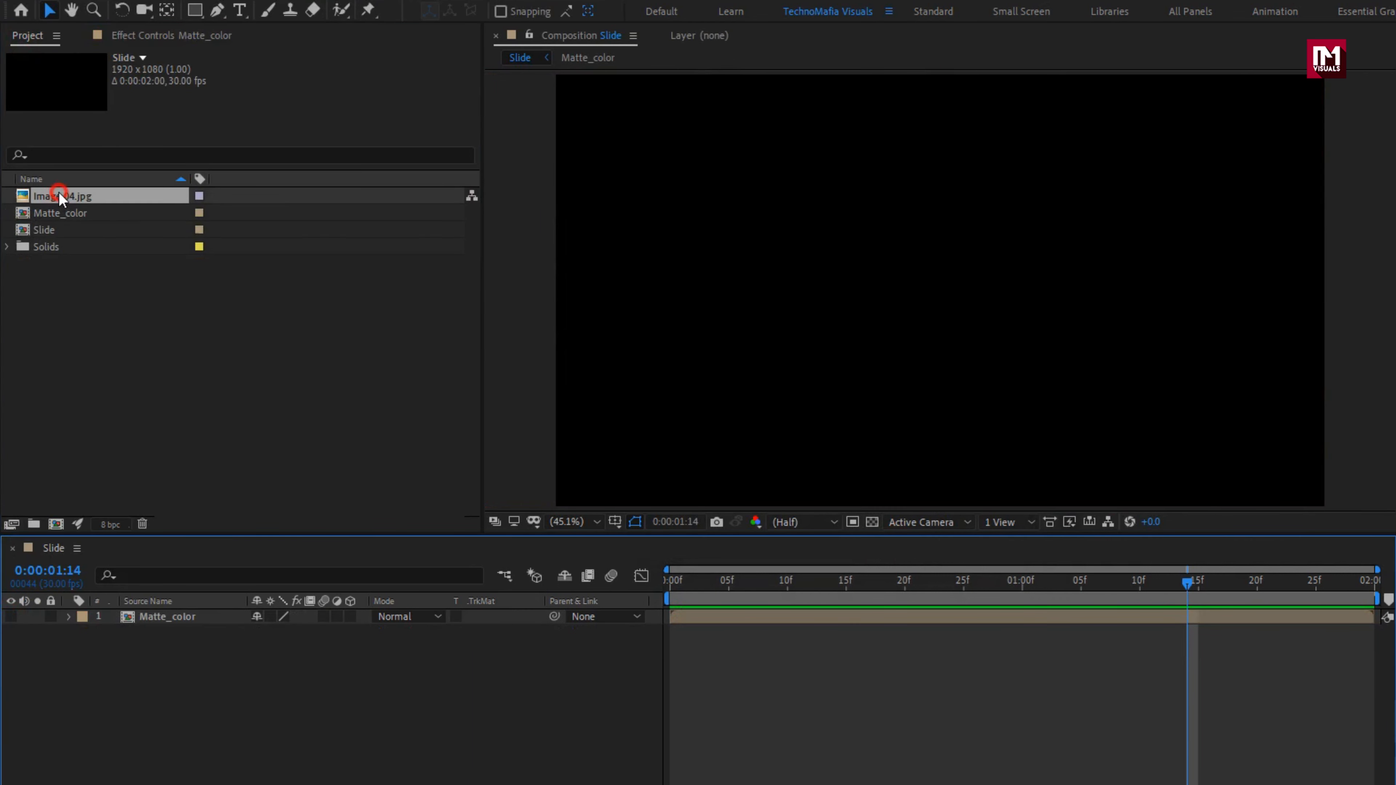
drag(47, 197, 204, 610)
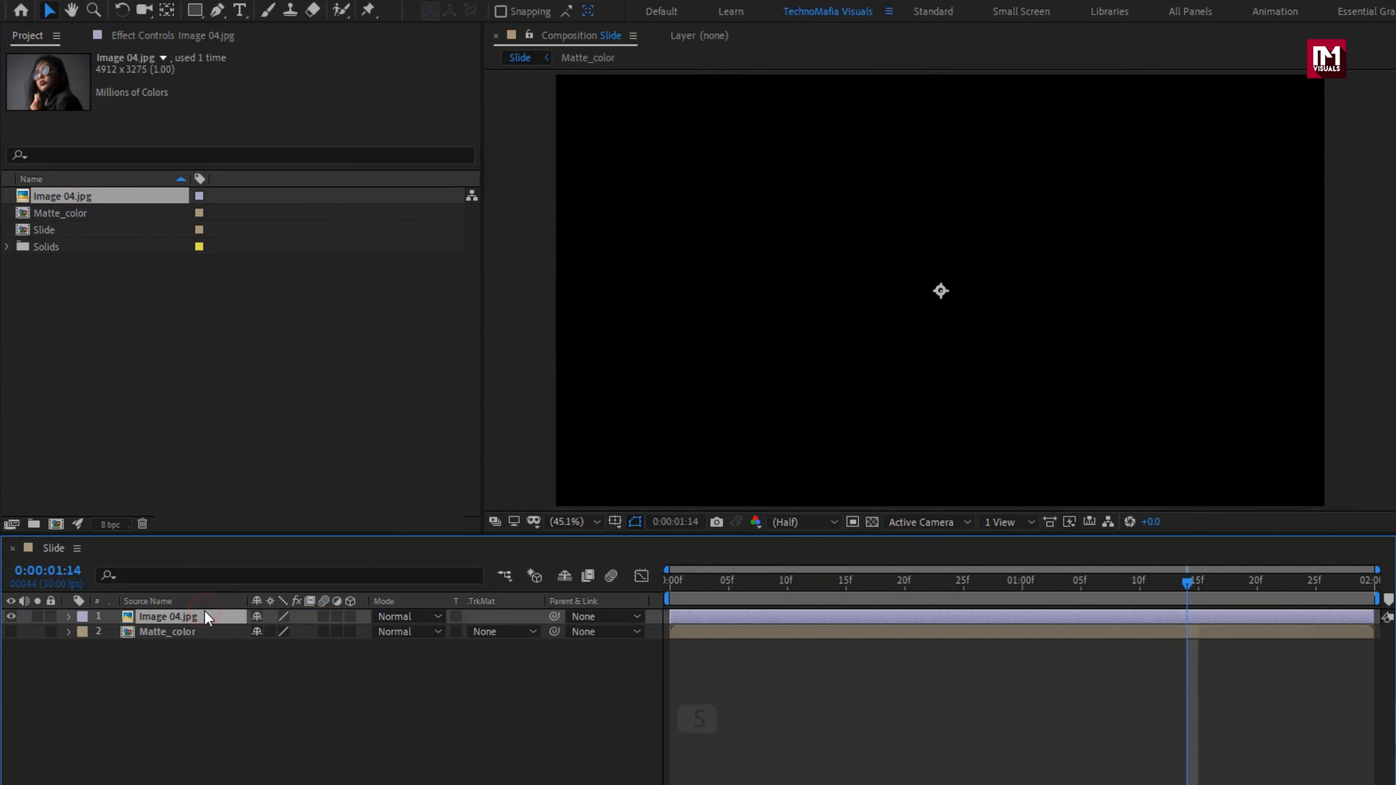
Scale the Image 04.jpg layer down to 40% so it fills the frame
key(s)
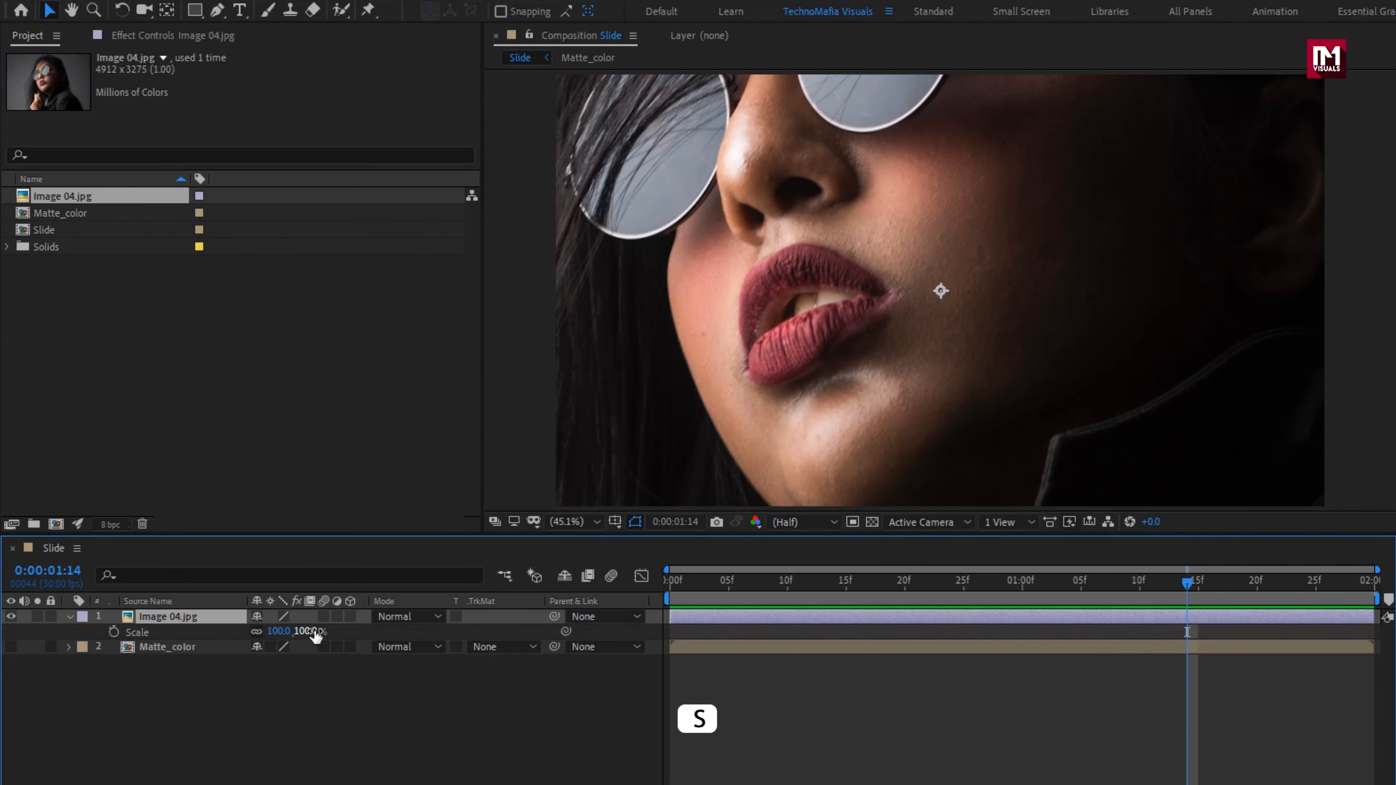
drag(315, 633, 255, 631)
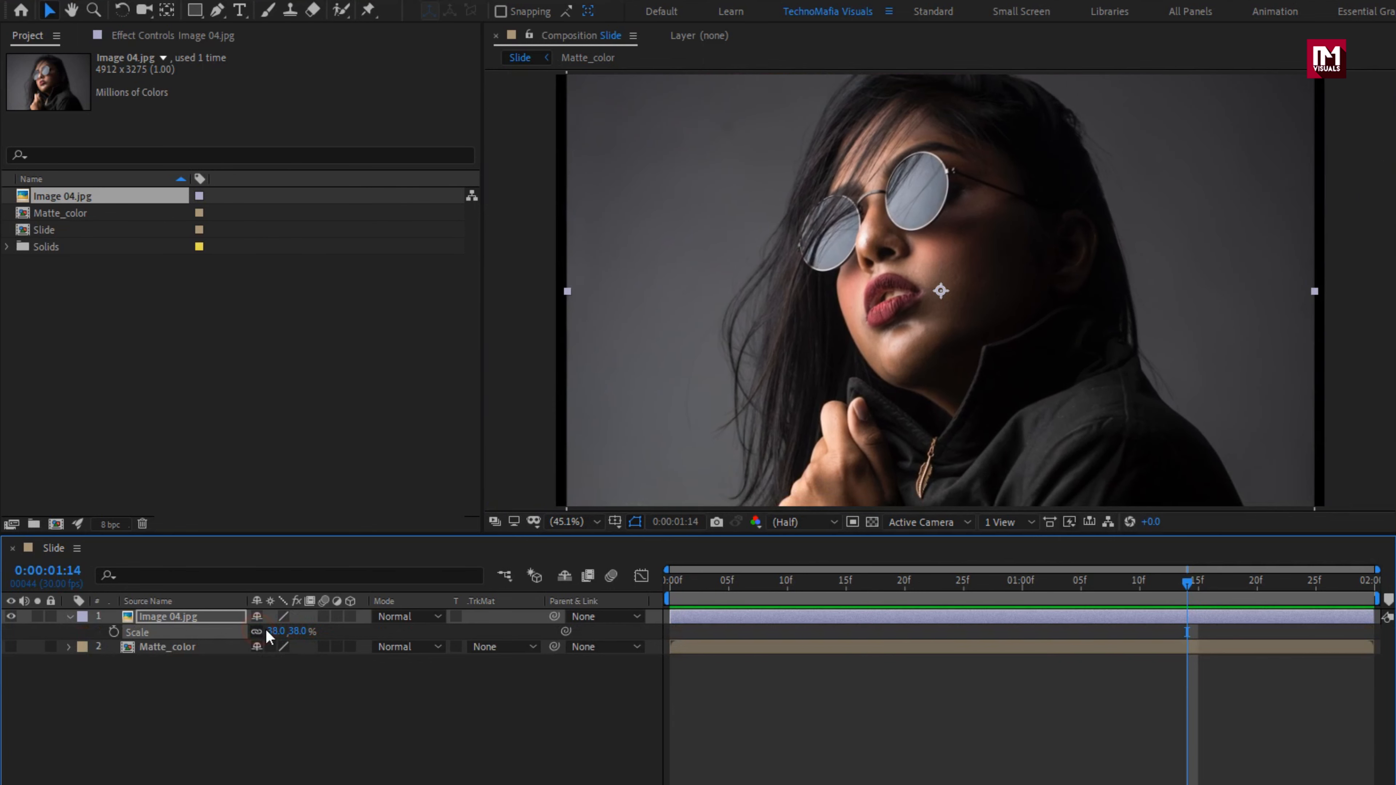
click(291, 631)
key(Up)
key(Up)
key(Down)
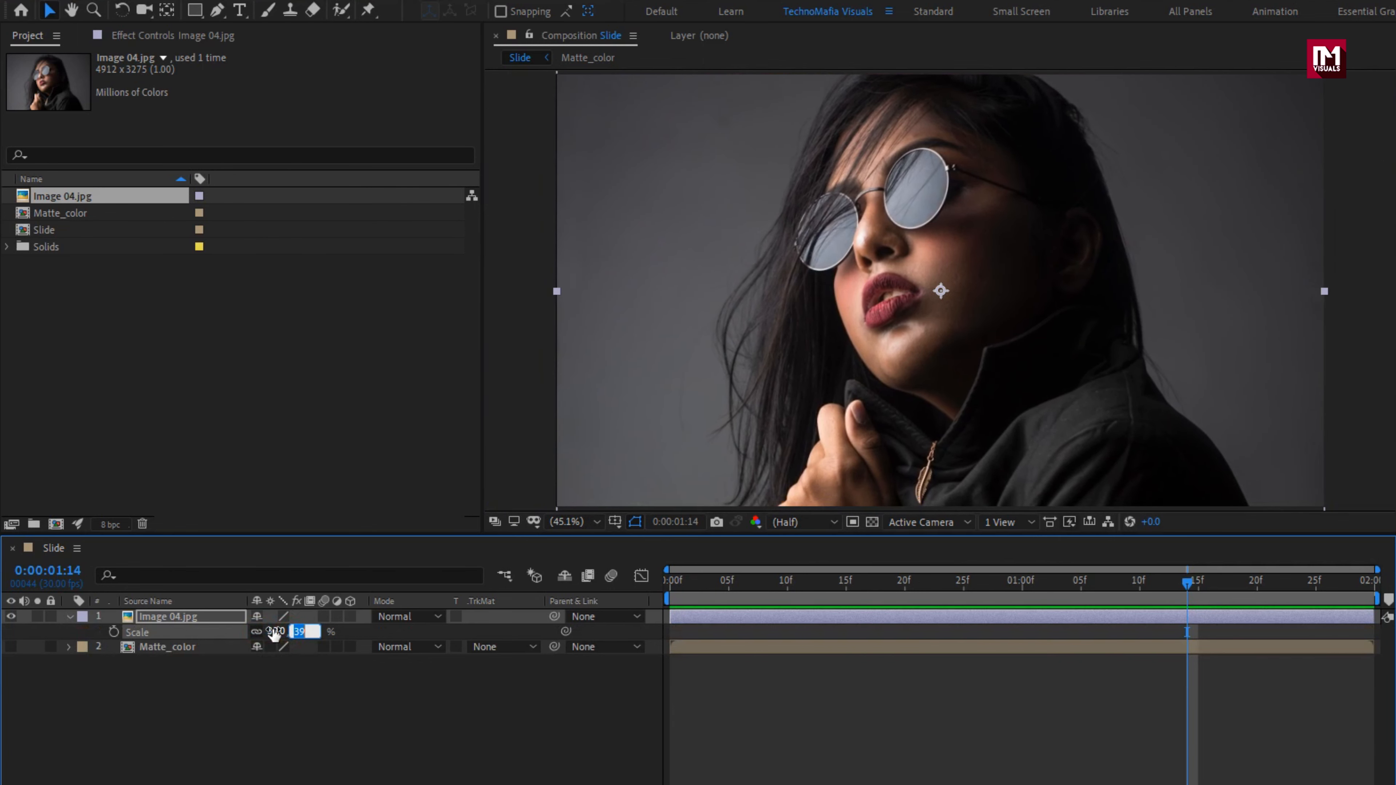
key(Up)
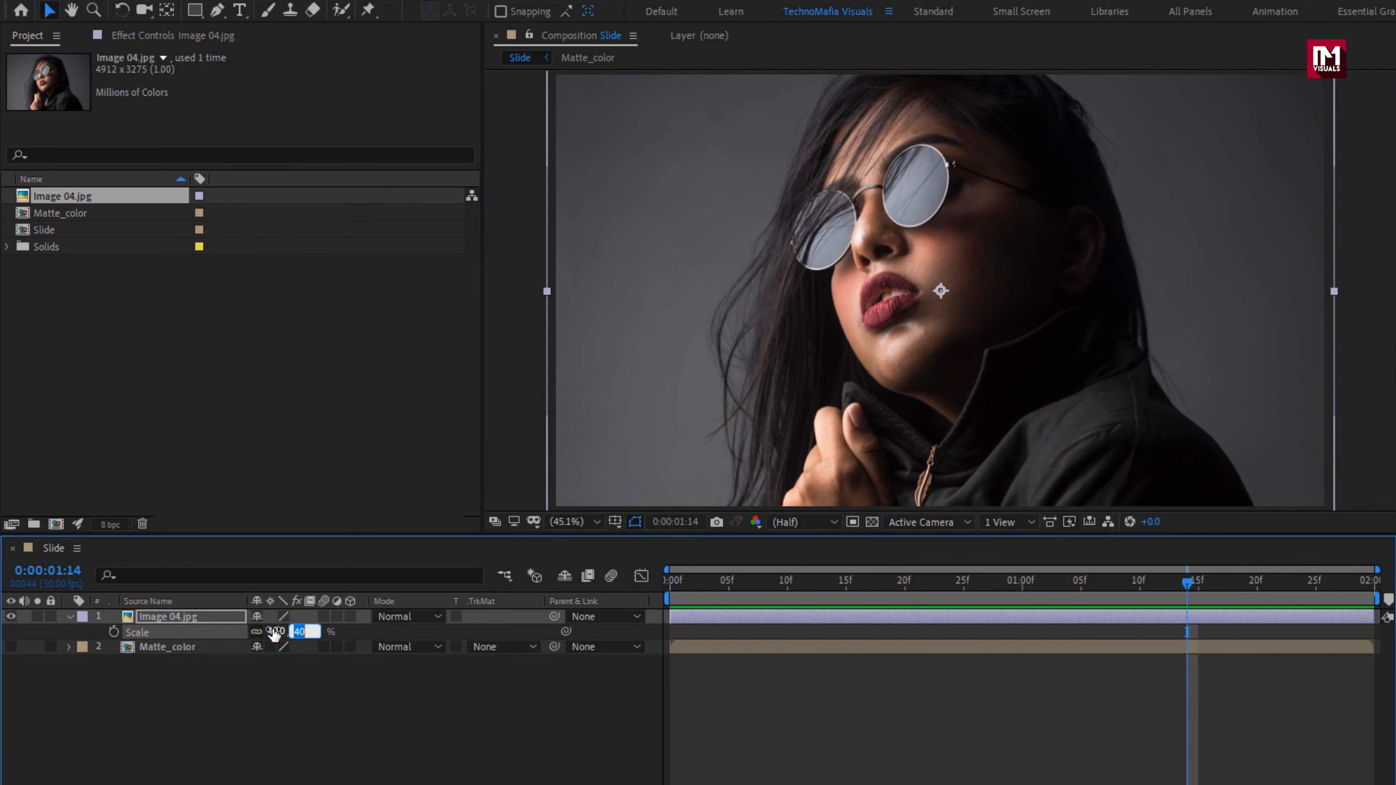
click(70, 616)
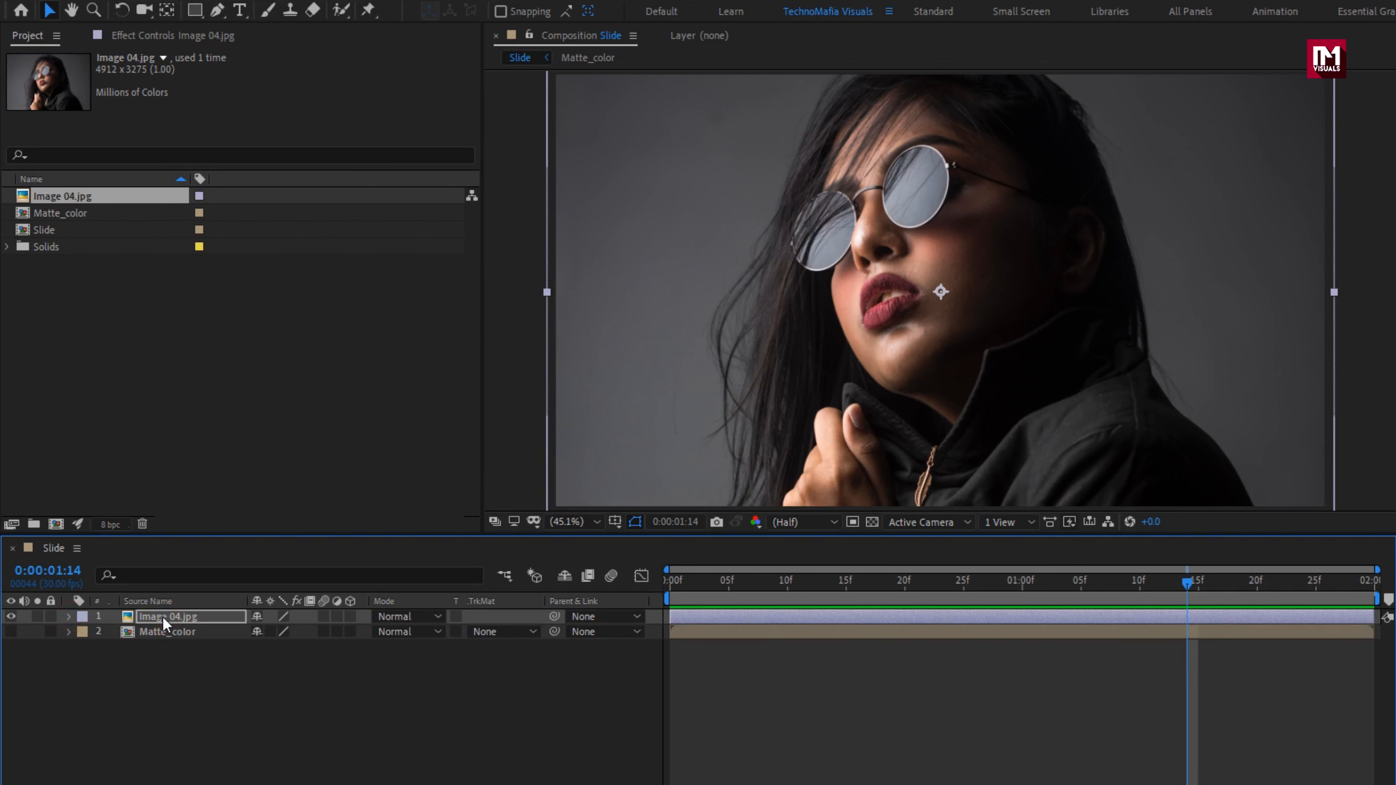
Nudge the Image 04.jpg layer slightly downward to show more of the top of the head
key(Down)
key(Down)
key(Down)
key(Down)
key(Down)
key(Down)
key(Down)
key(Down)
key(Down)
key(Down)
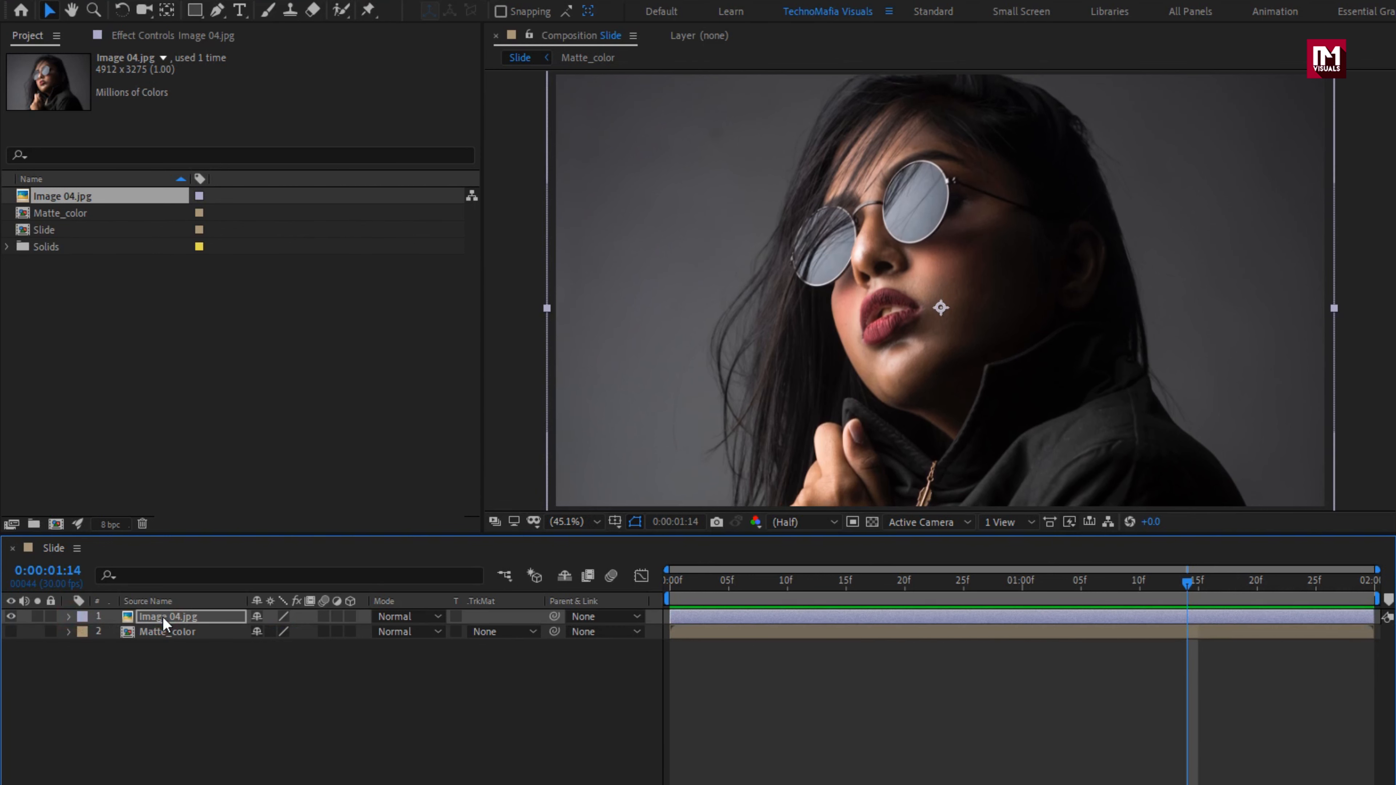
Pre-compose the Image 04.jpg layer into a composition named Media, moving all attributes into it
right_click(163, 616)
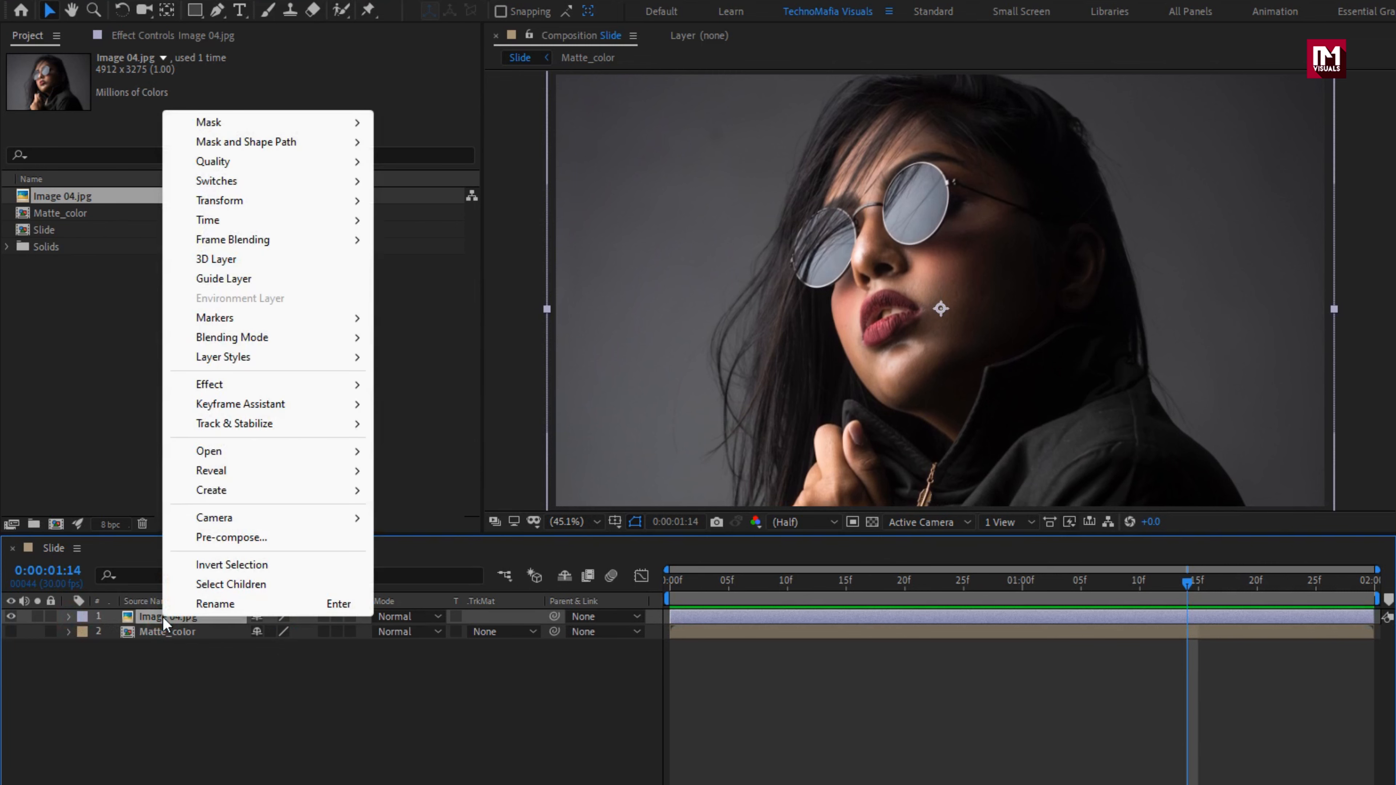
click(196, 536)
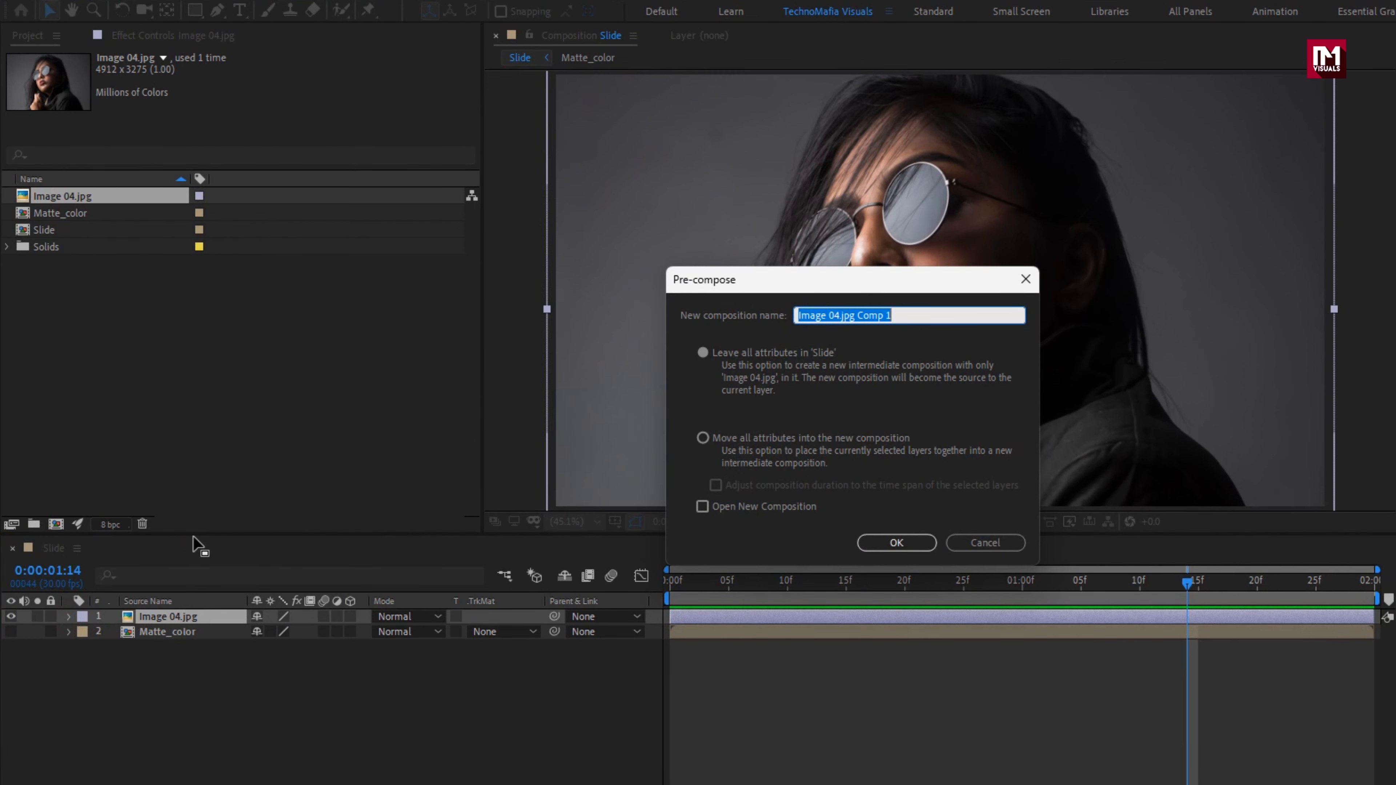
text(Media)
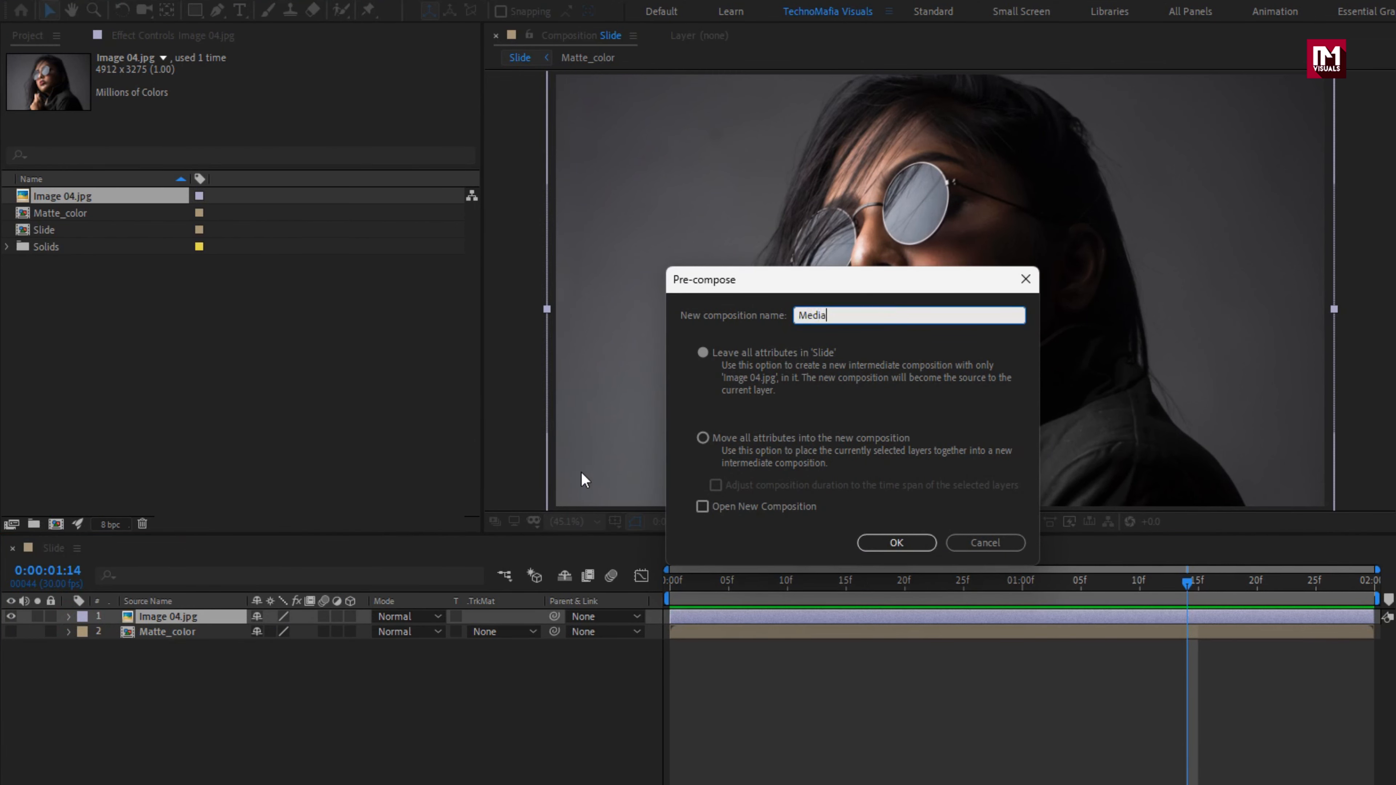
click(702, 439)
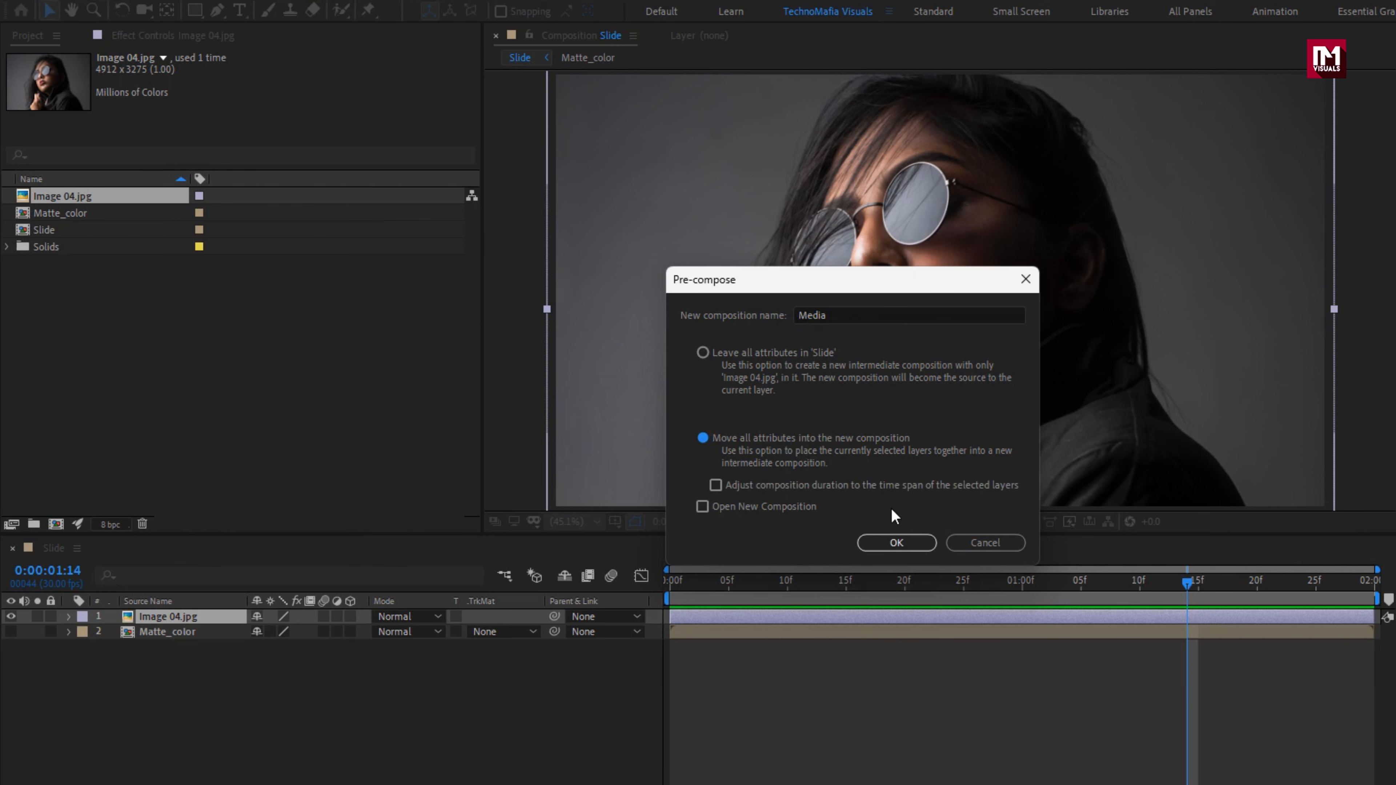
click(897, 542)
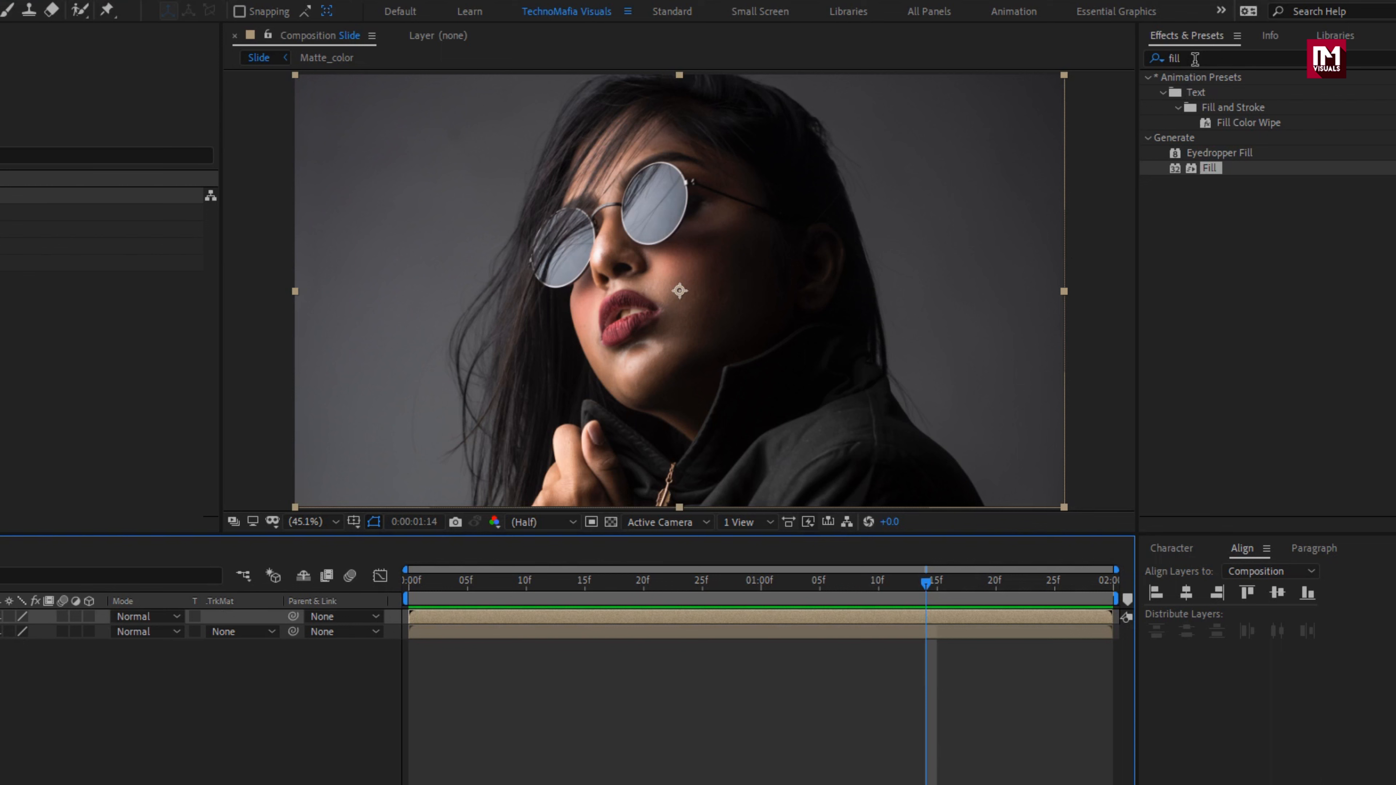
Apply the Set Matte effect to the Media layer, taking the matte from Matte_color and using its Red Channel
click(1155, 60)
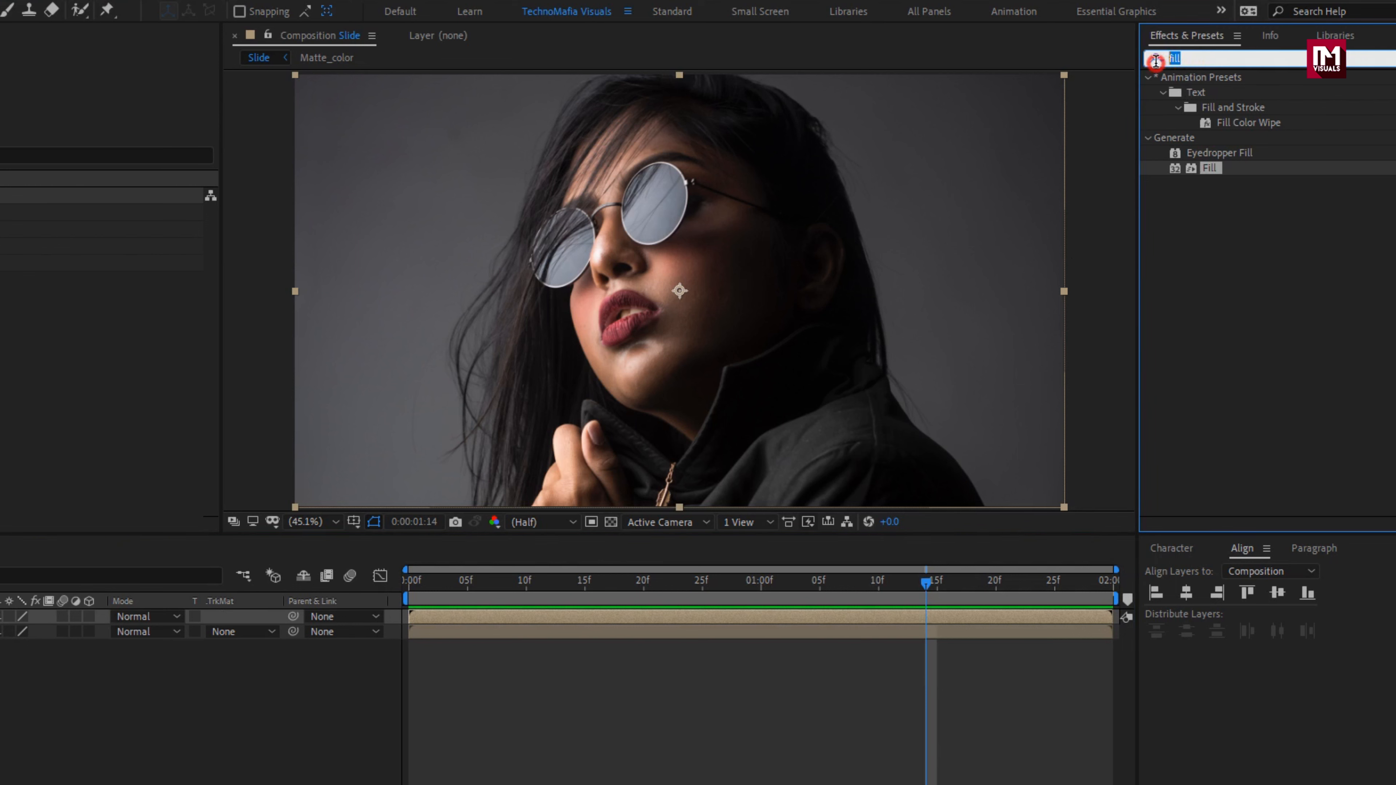
text(set m)
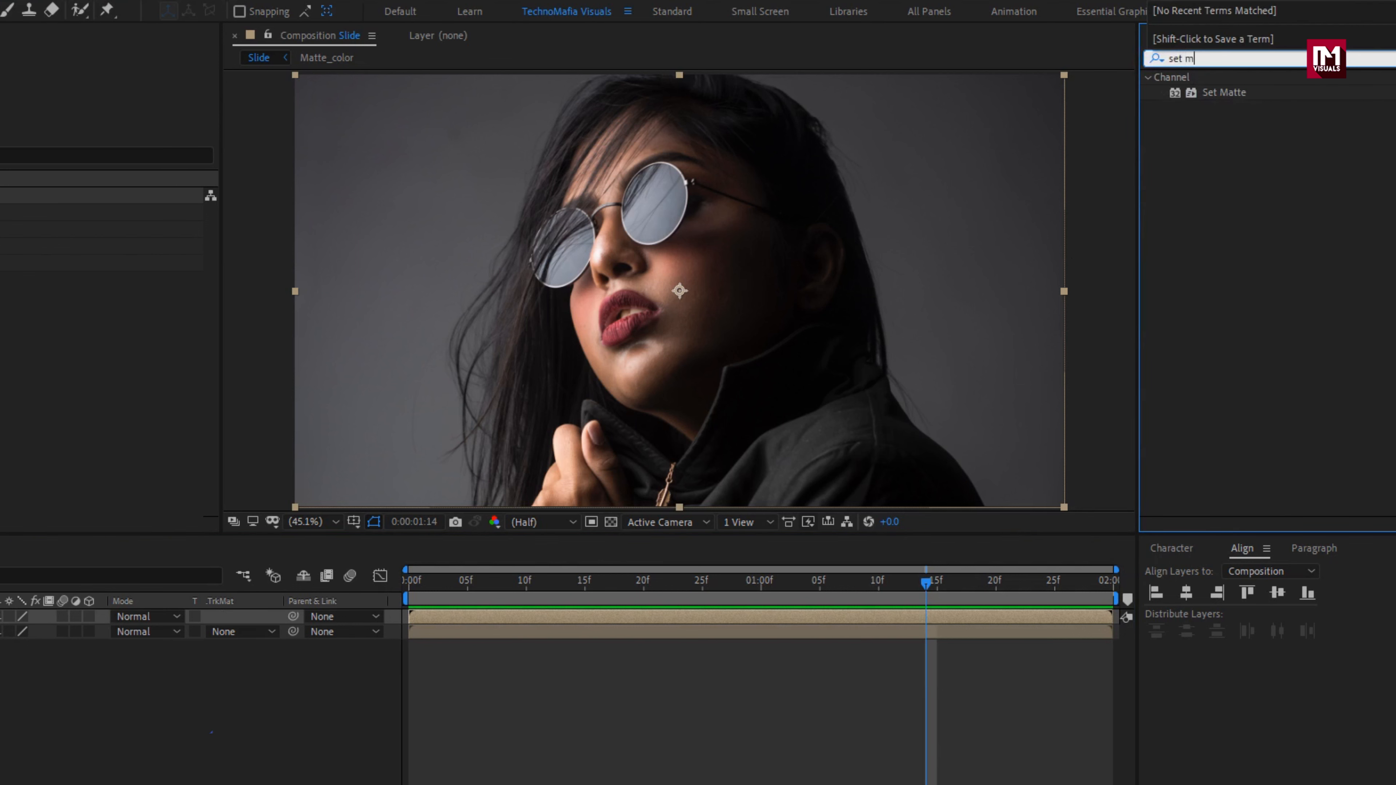
drag(1227, 95, 722, 250)
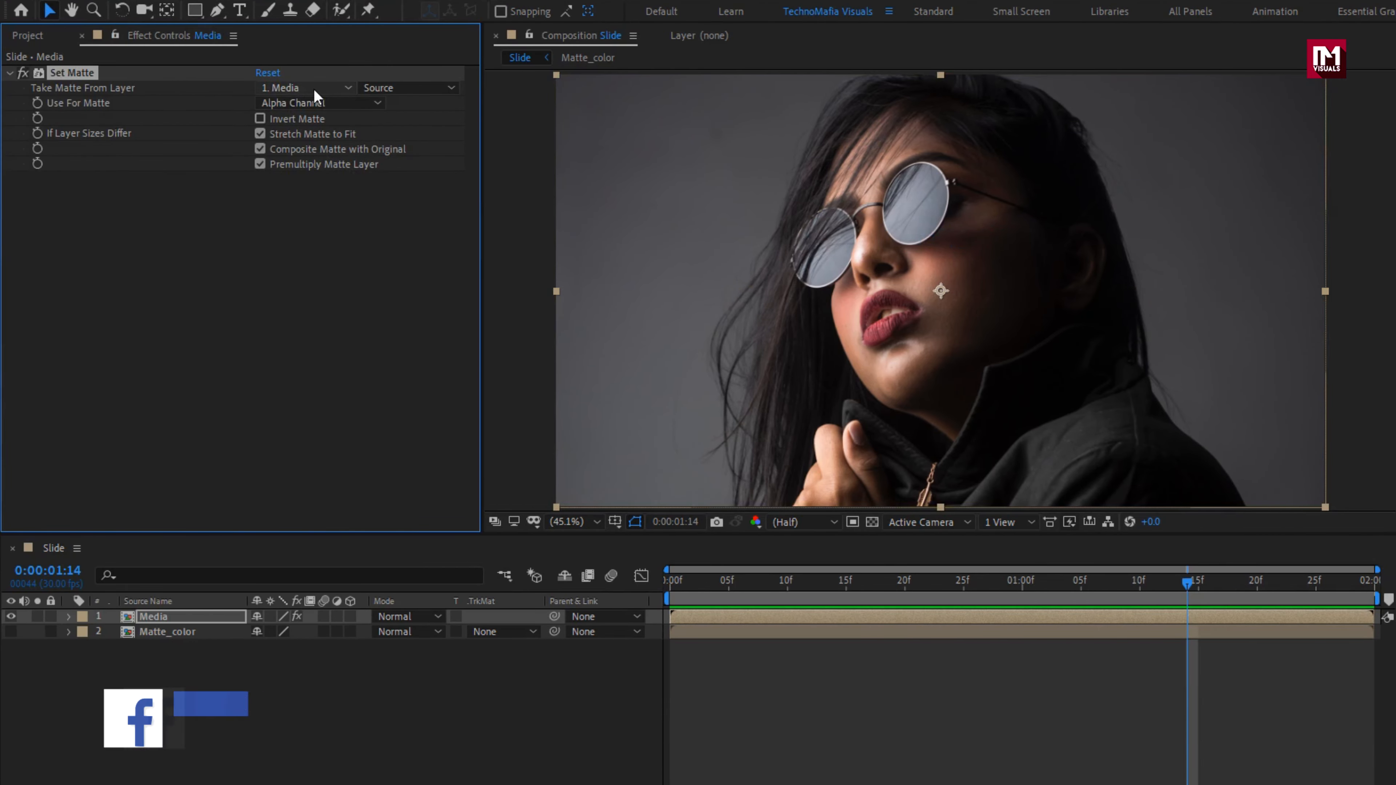
click(313, 88)
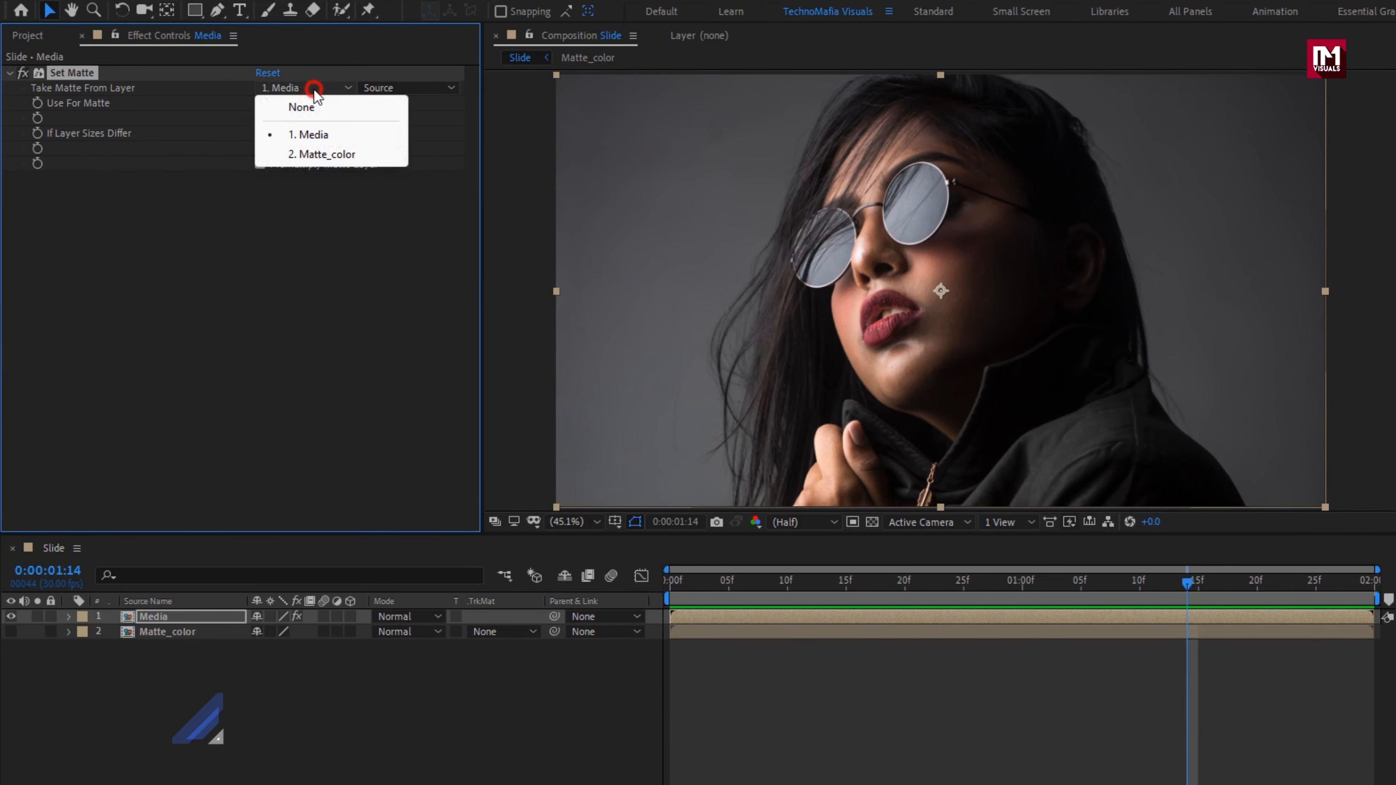
click(350, 151)
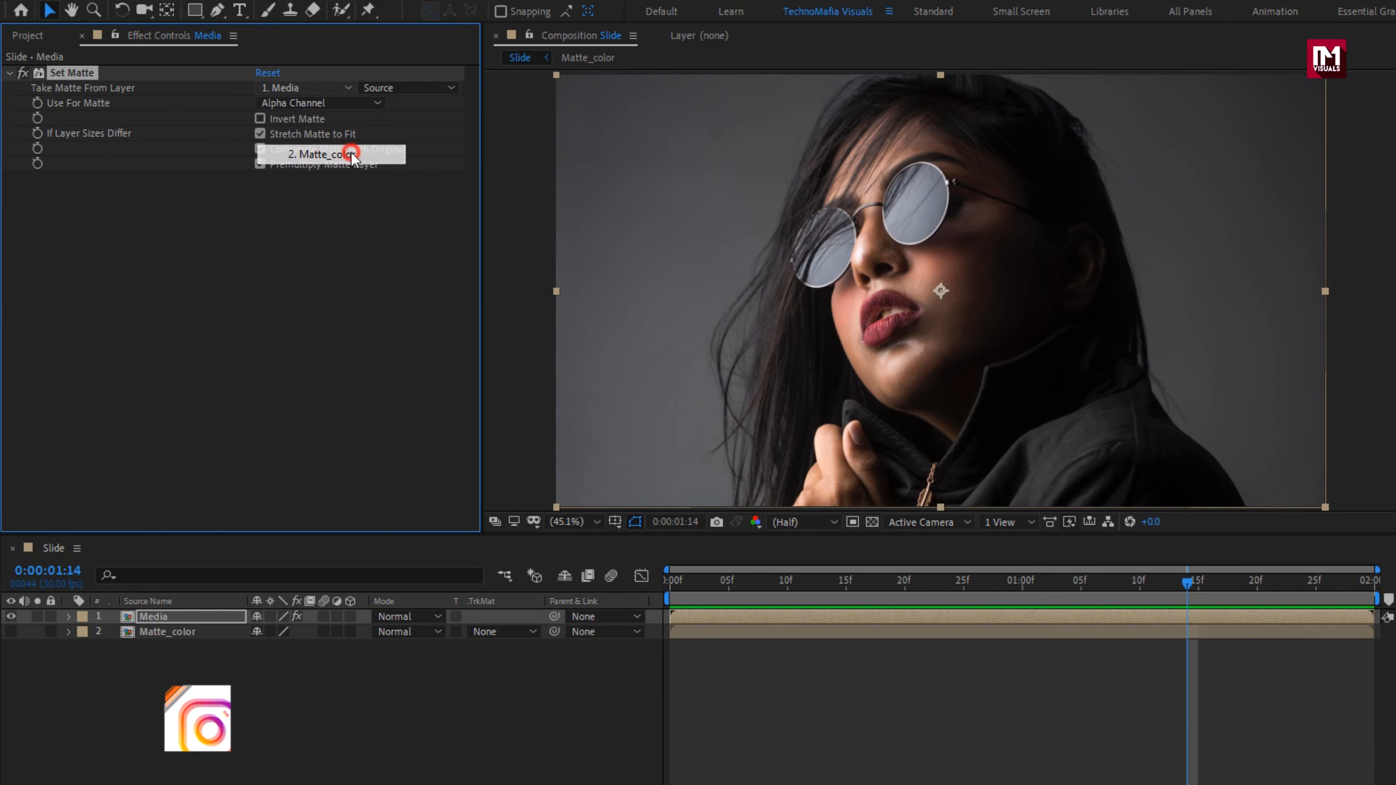
click(330, 104)
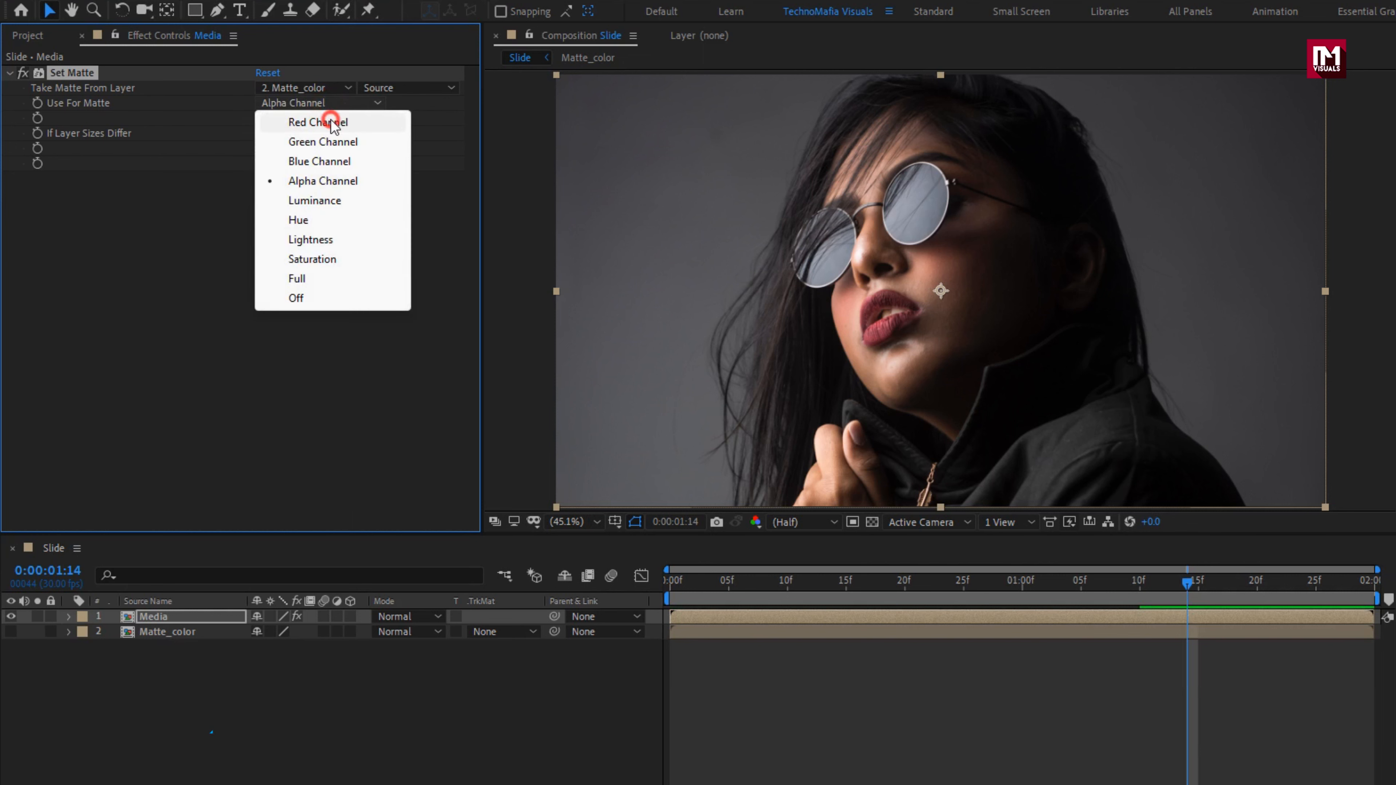
click(332, 123)
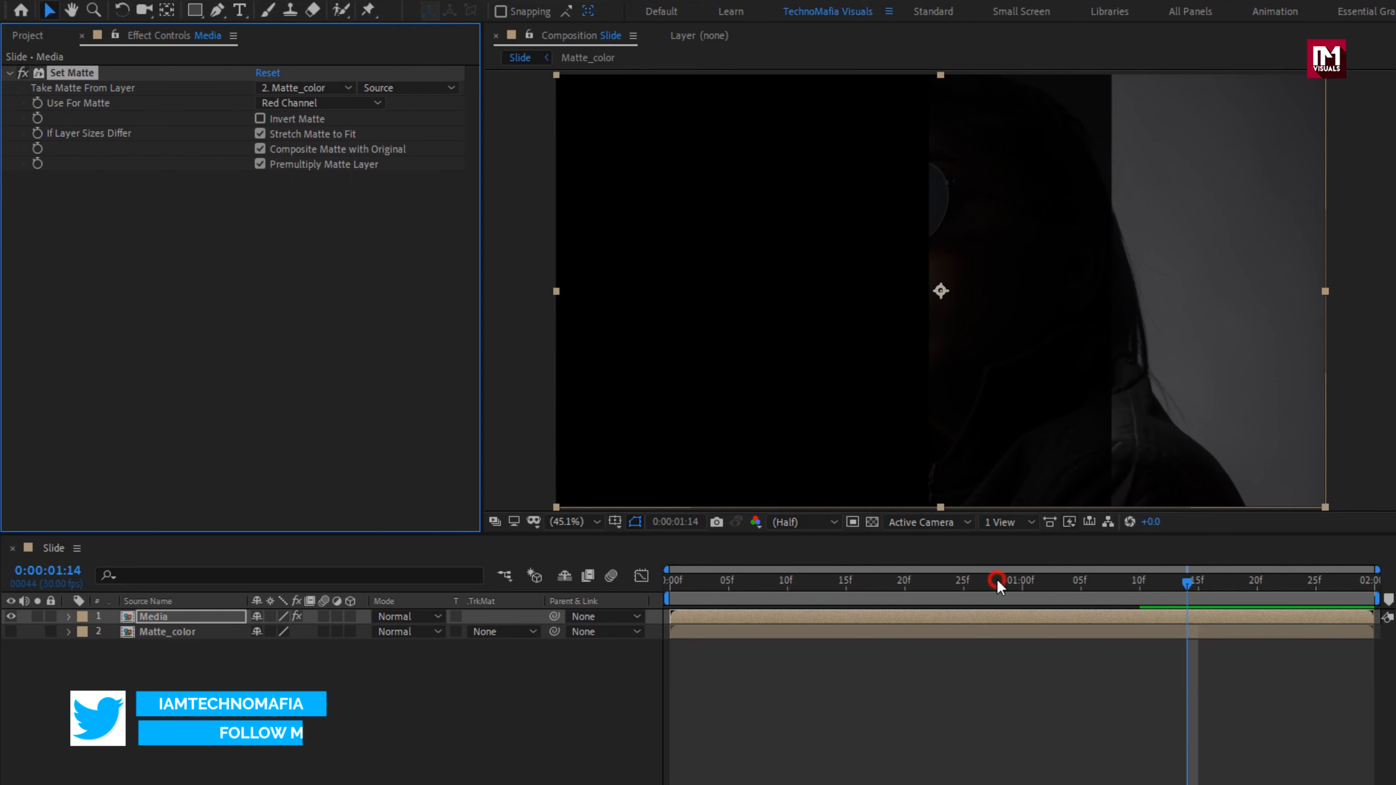
drag(997, 585, 1193, 596)
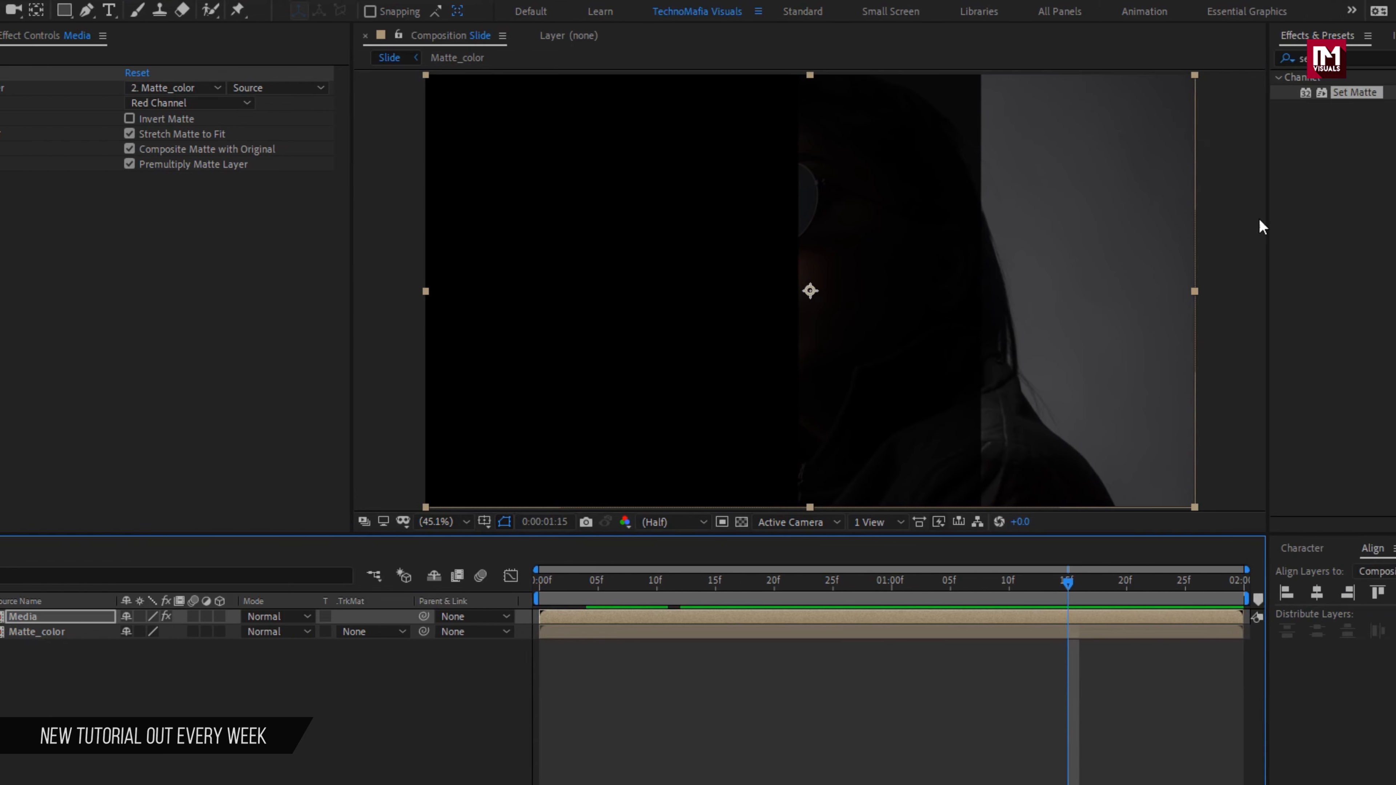
Add a Drop Shadow effect to the Media layer with direction 90°, distance 90 and softness 250
click(1187, 60)
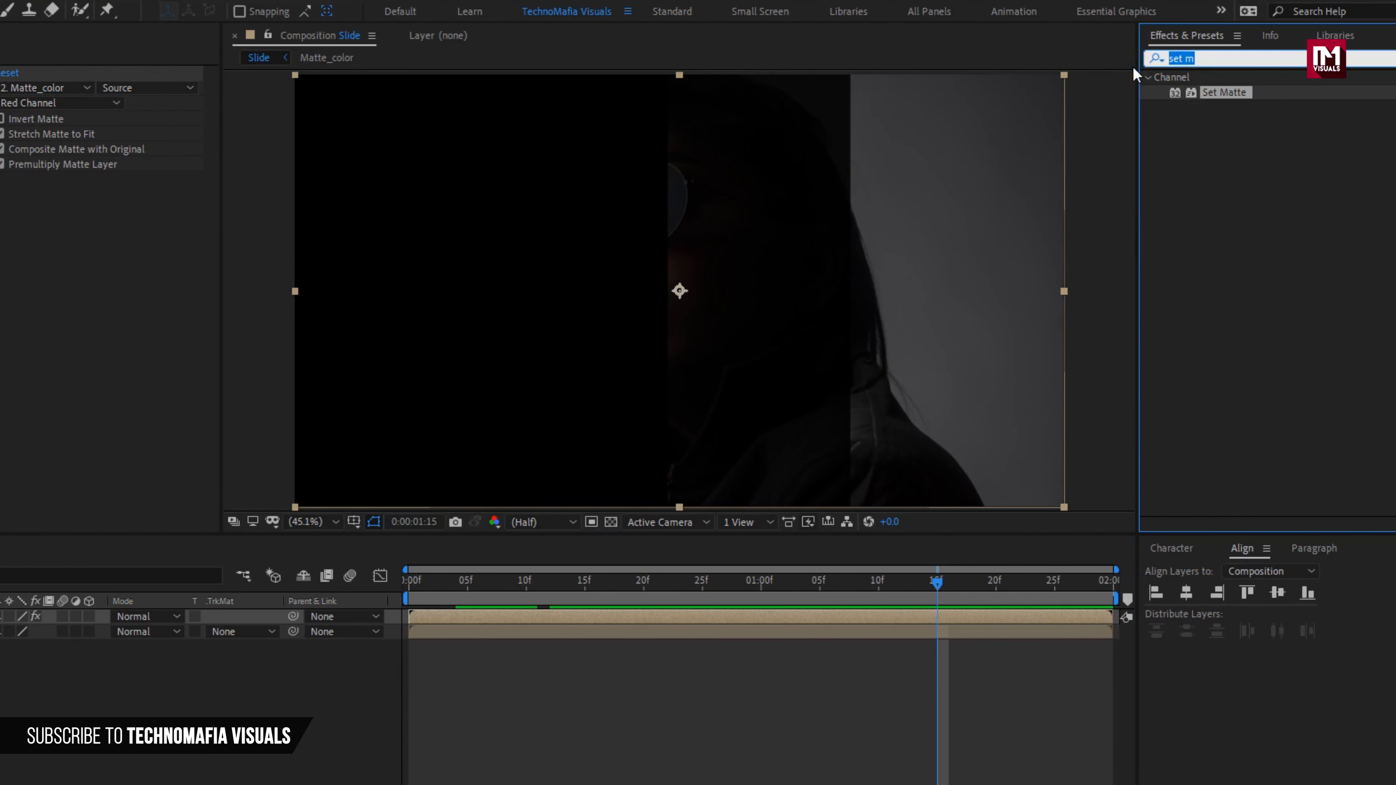
text(drop)
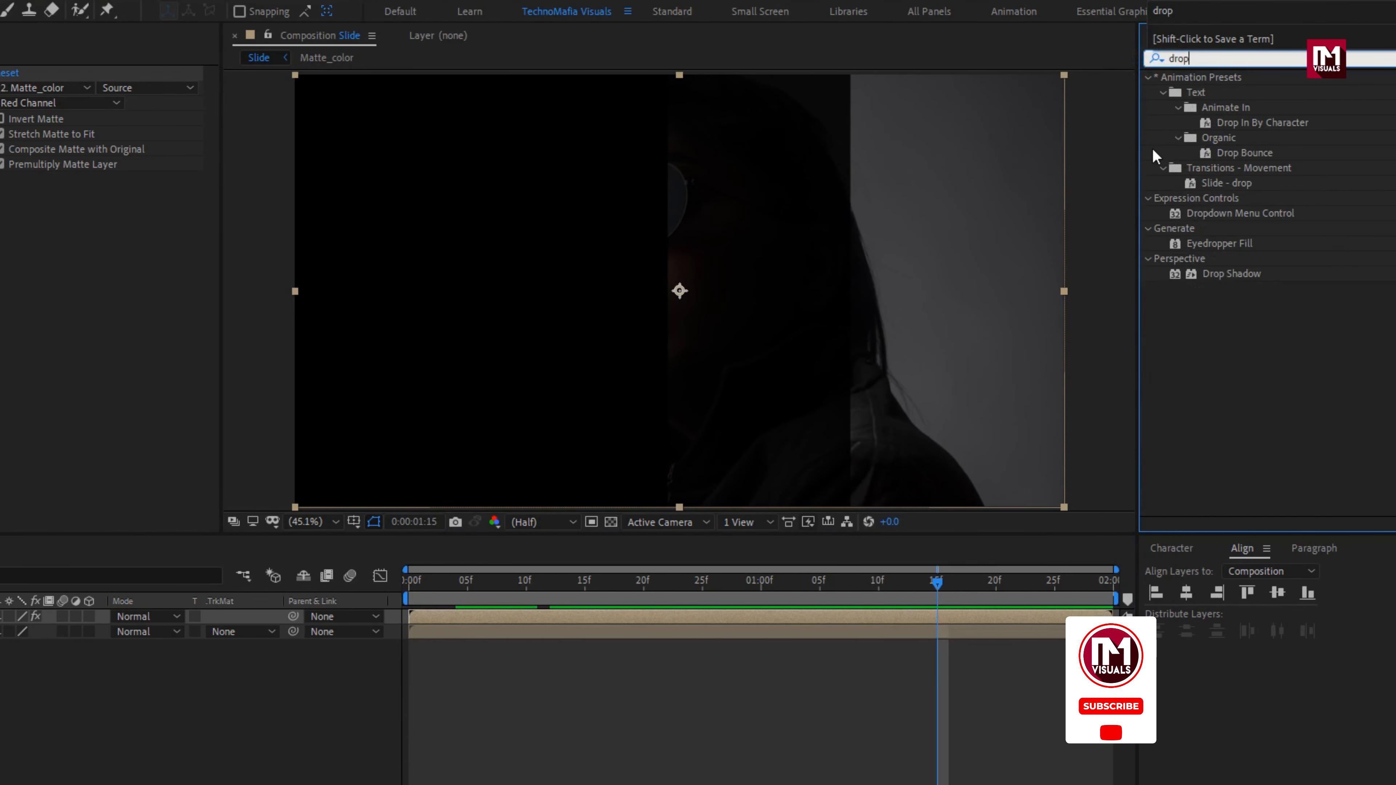
drag(1231, 273, 731, 300)
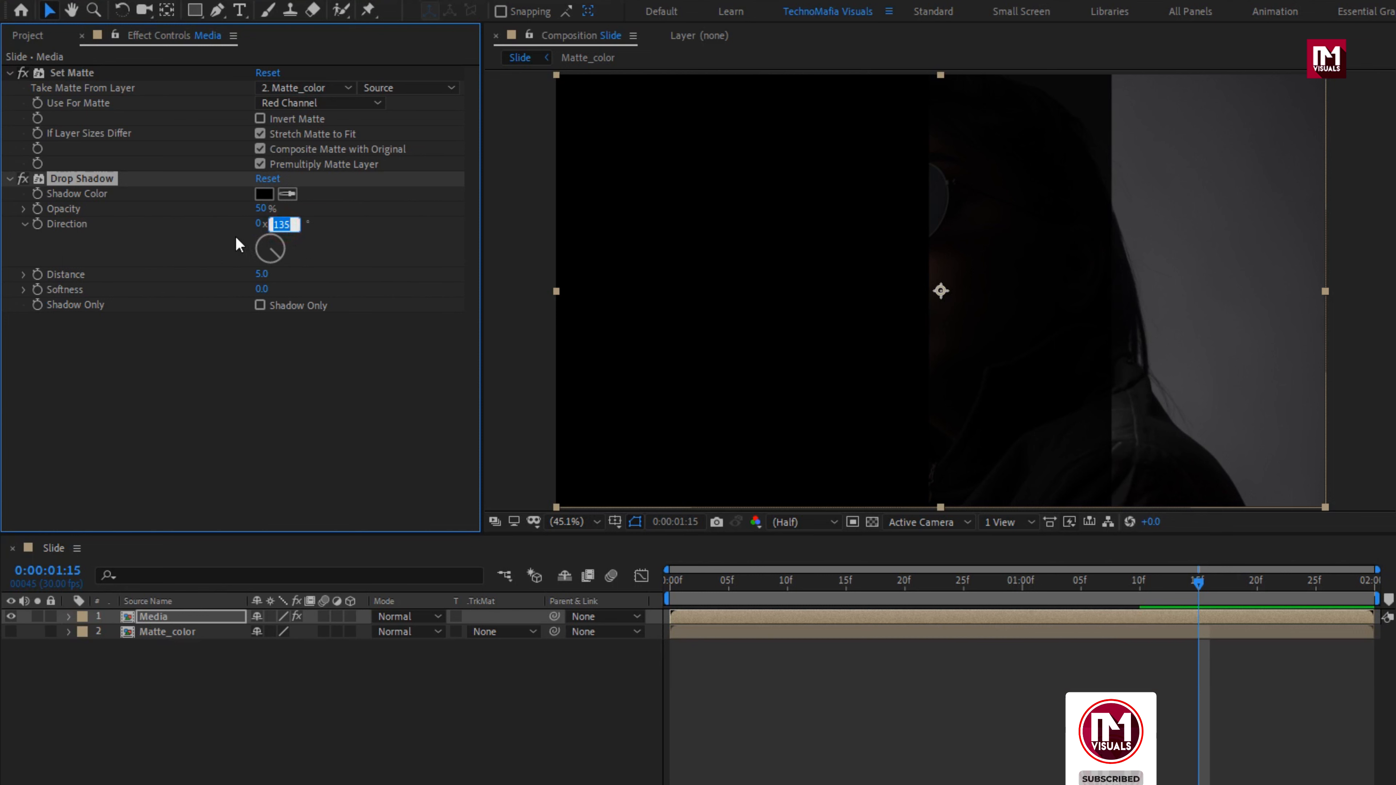
text(90)
key(Return)
click(256, 275)
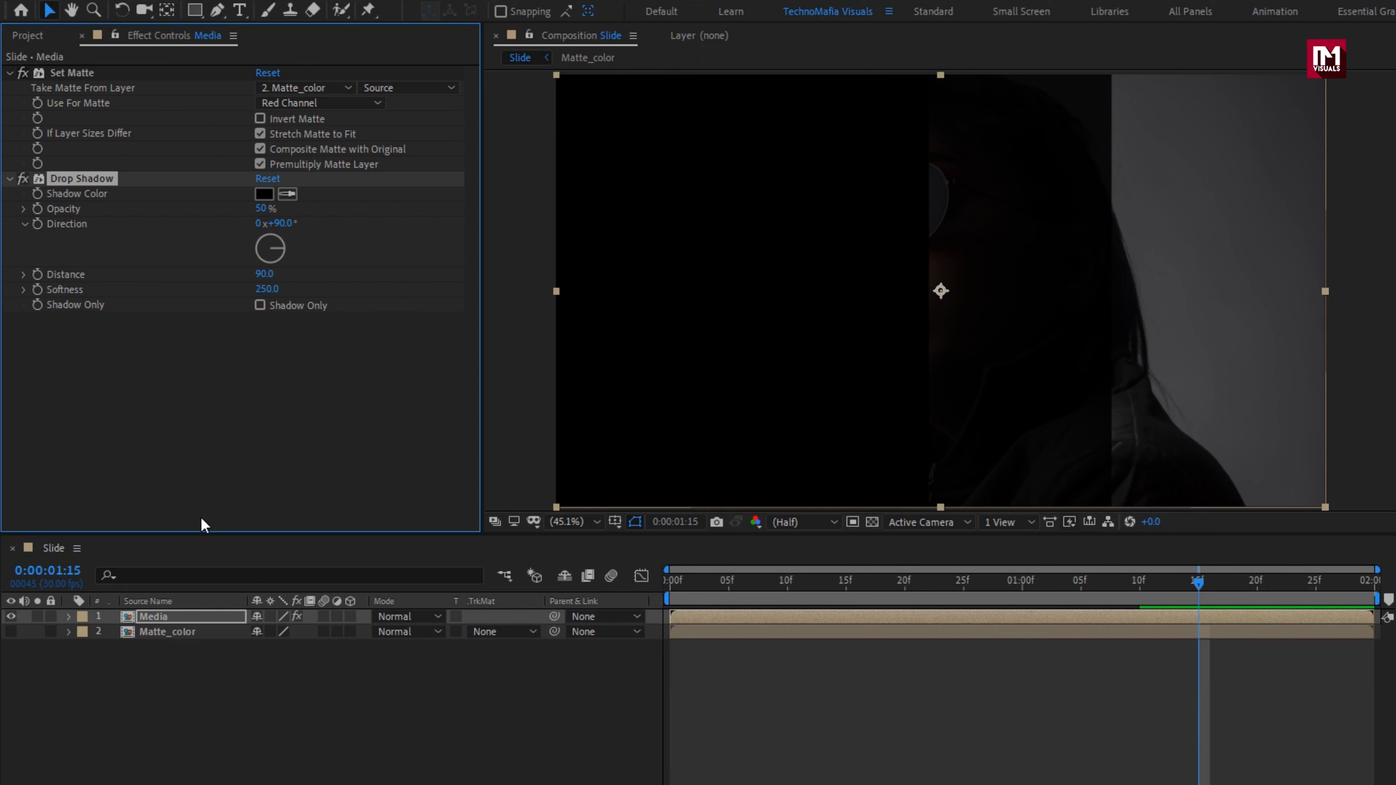
Duplicate the Media layer and switch the upper copy's Set Matte effect to the Green Channel
click(179, 614)
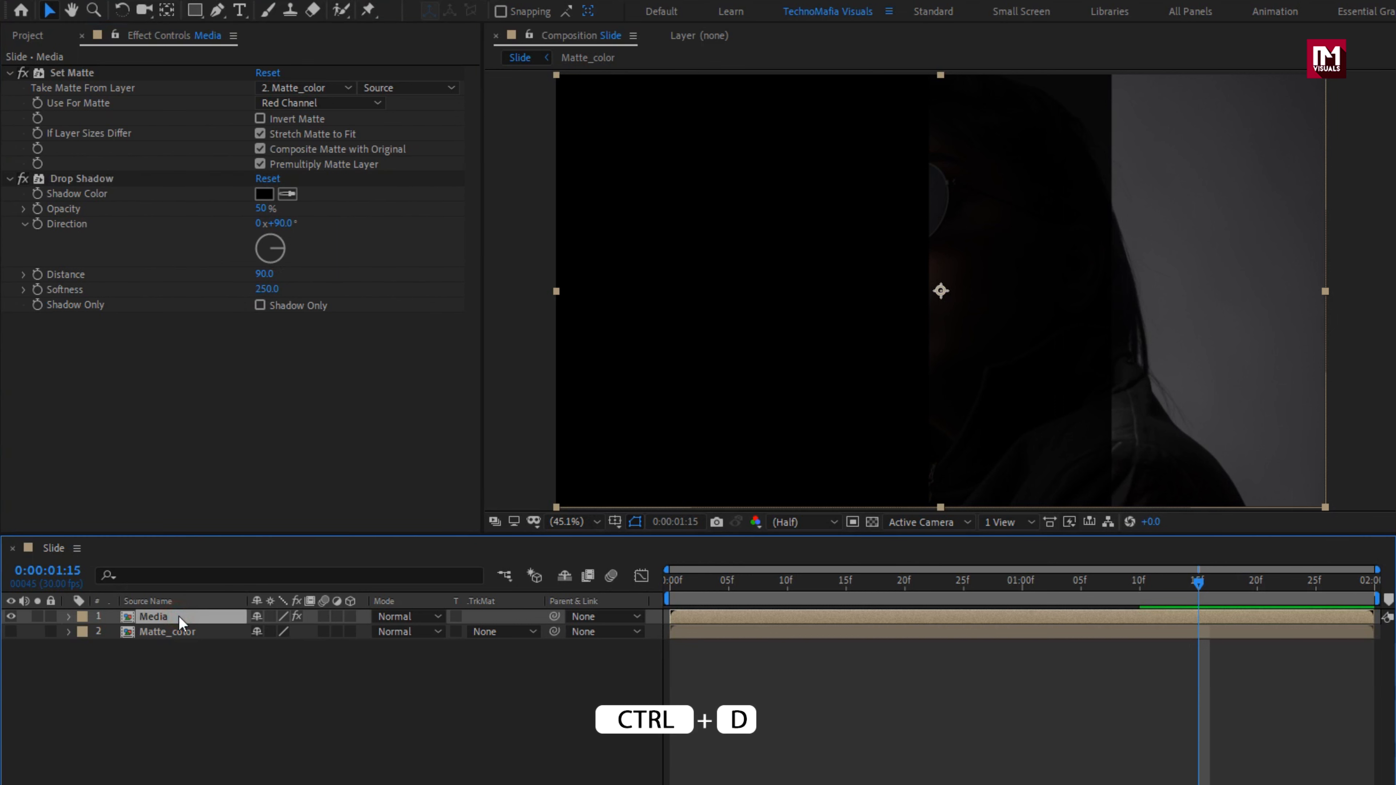
key(ctrl+d)
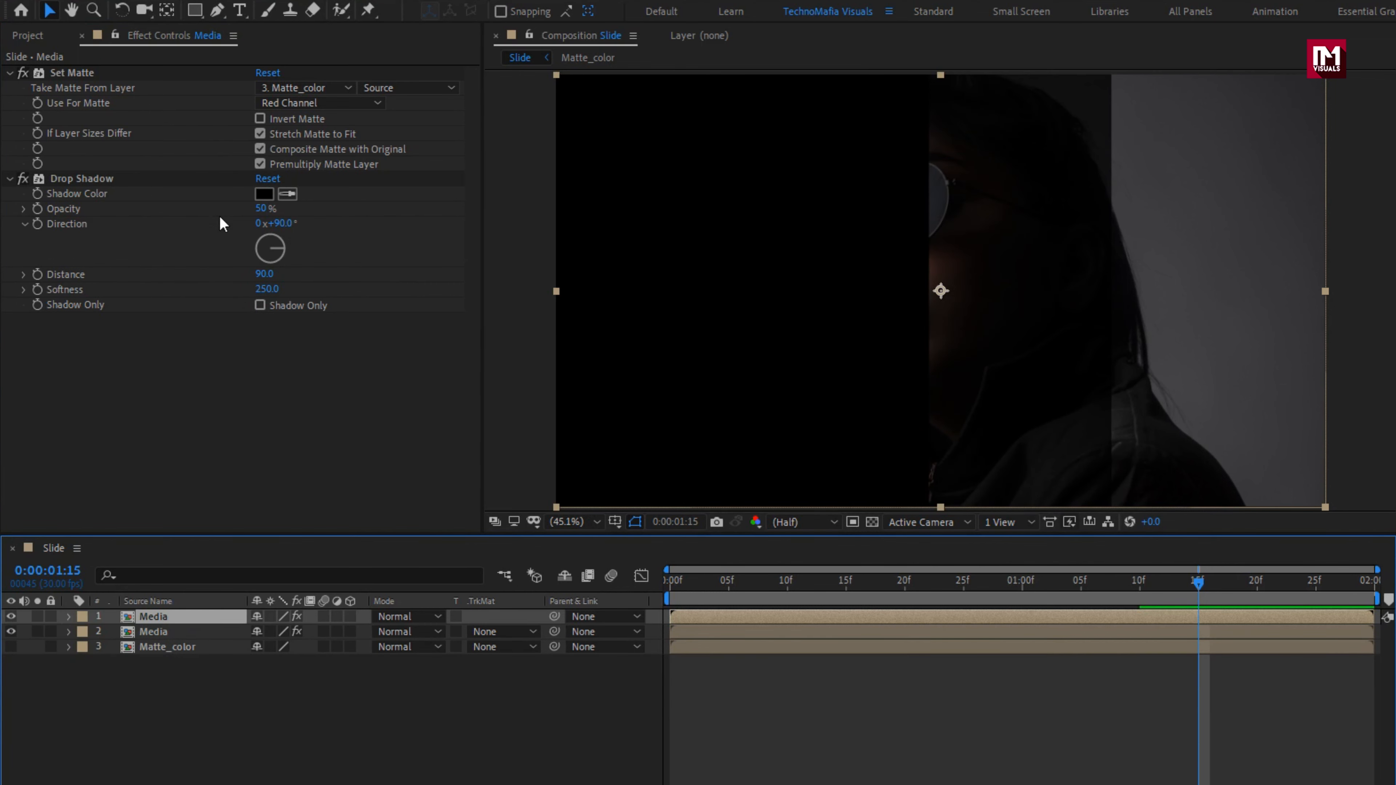
click(352, 102)
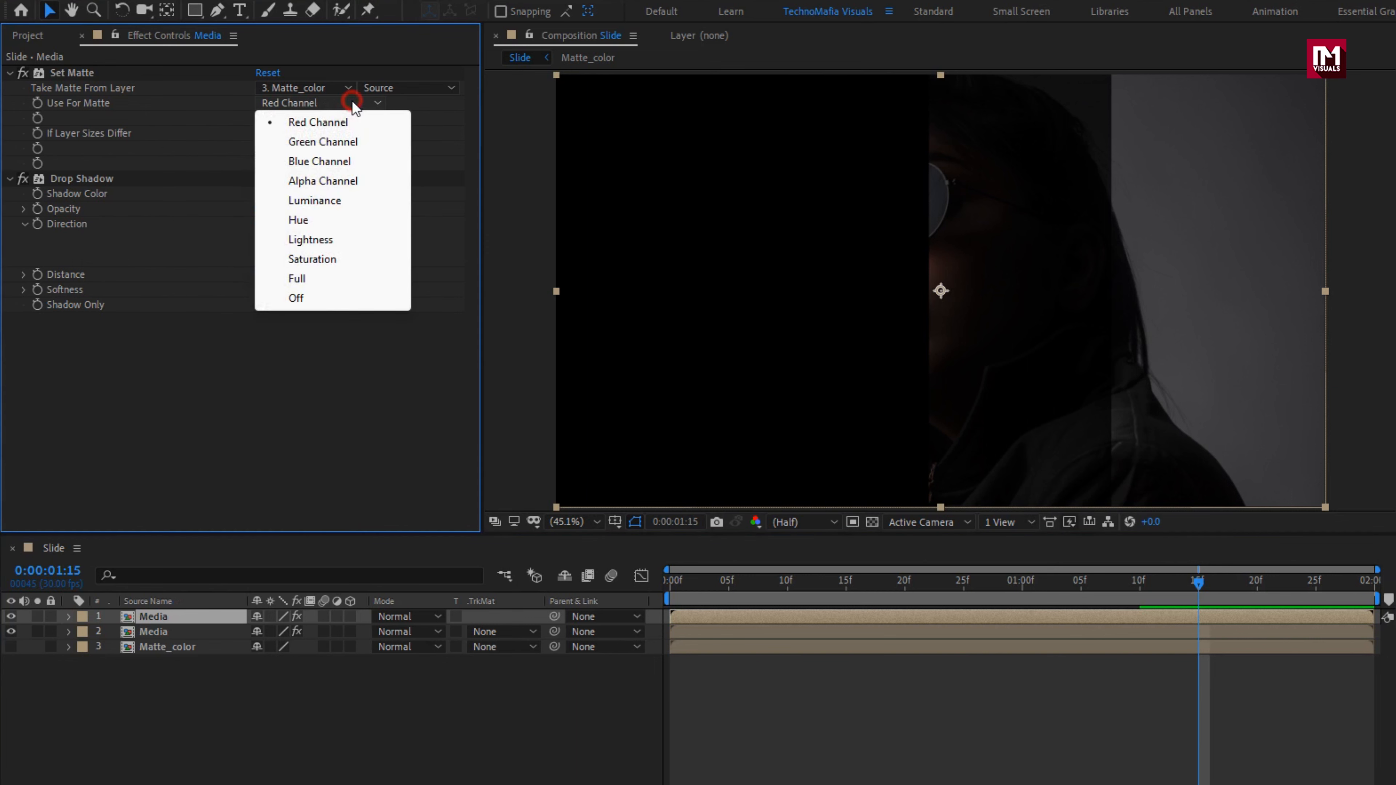
click(346, 142)
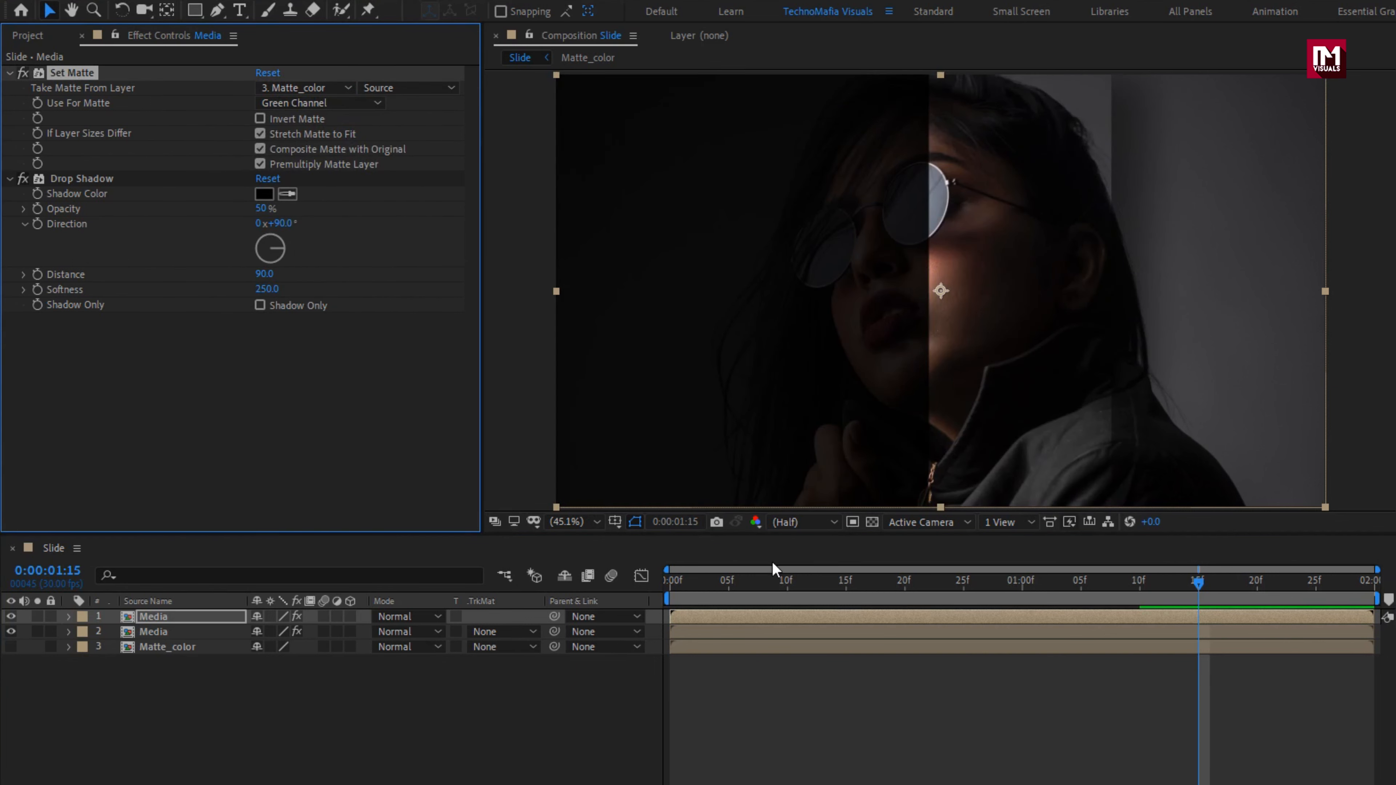
drag(827, 583, 1056, 583)
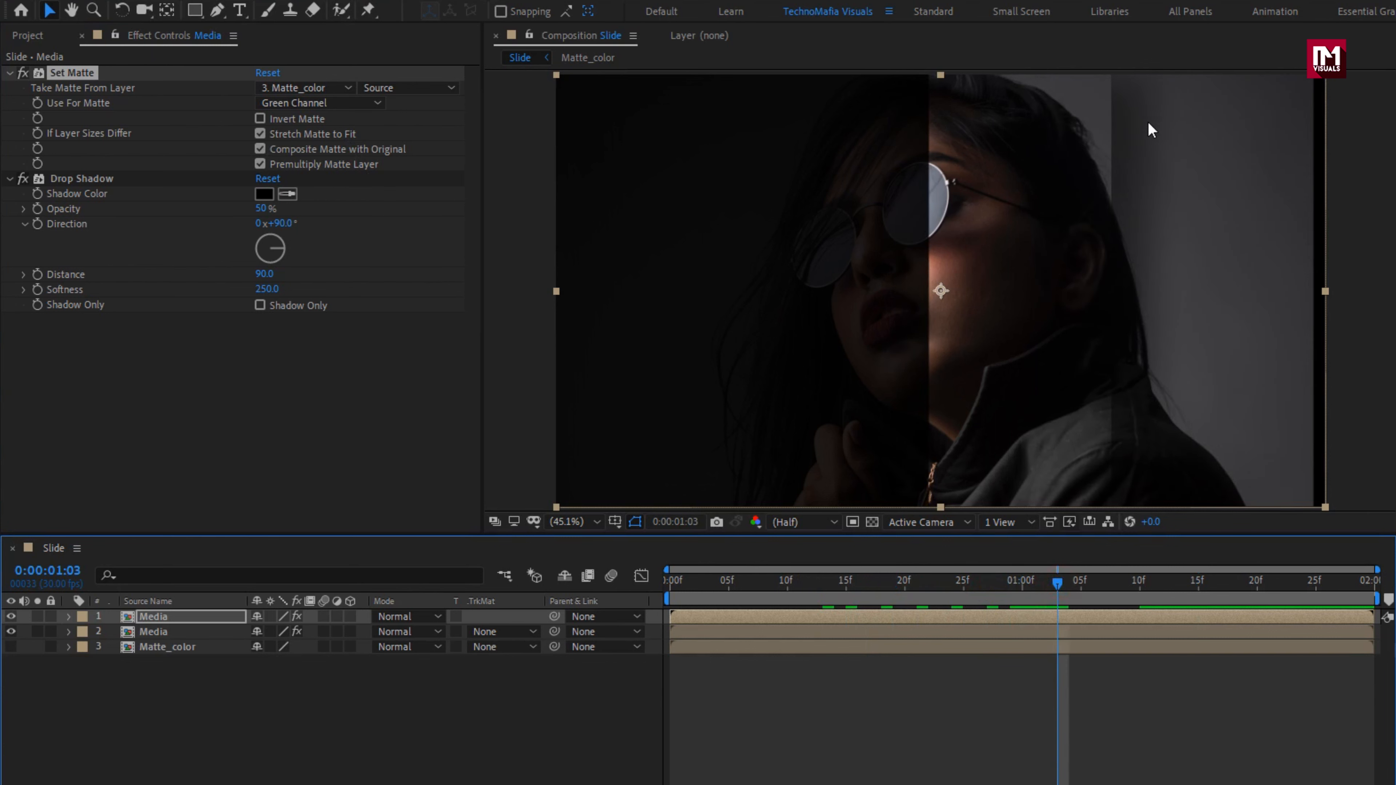
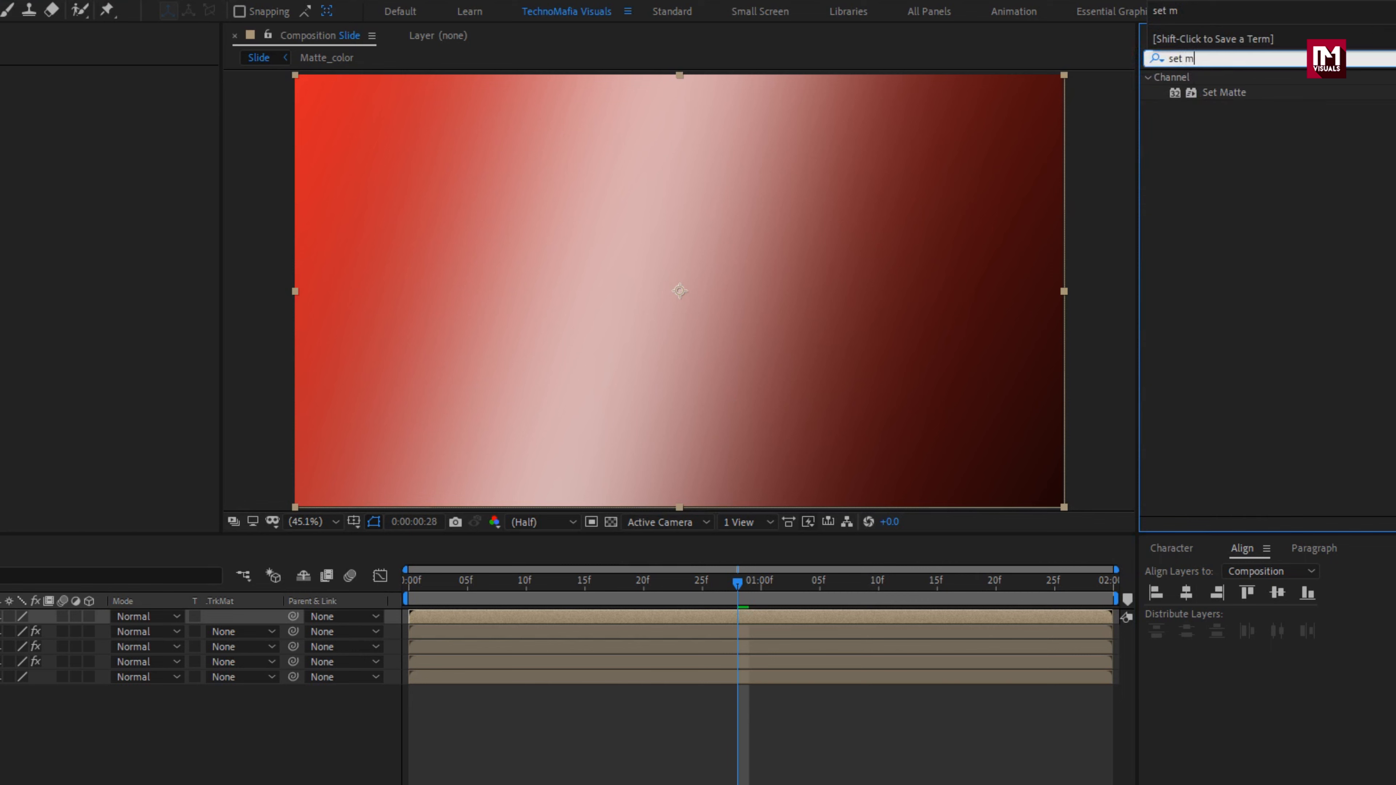
Apply Set Matte to the Overlay layer, taking the matte from Matte_color and using its Red Channel
click(1223, 93)
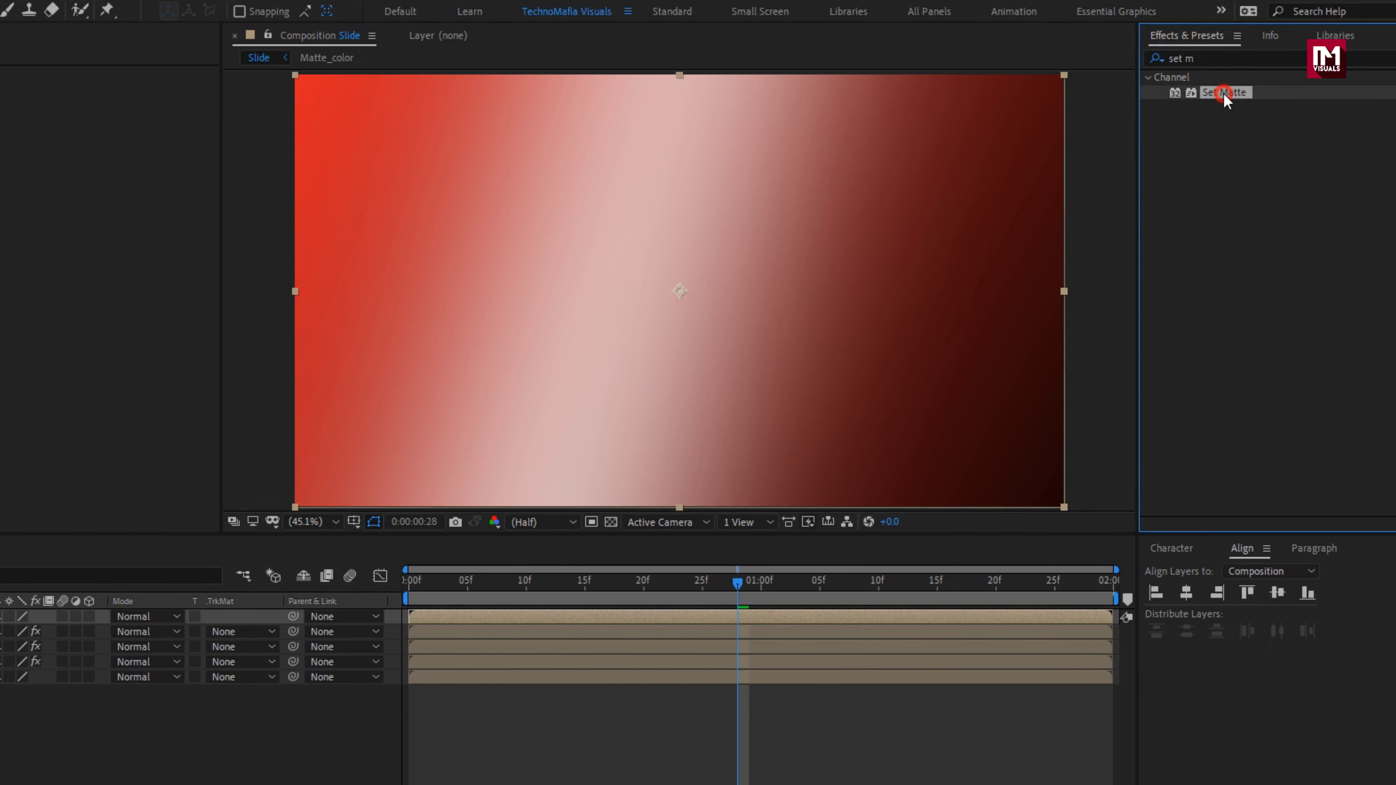
drag(1224, 93, 740, 239)
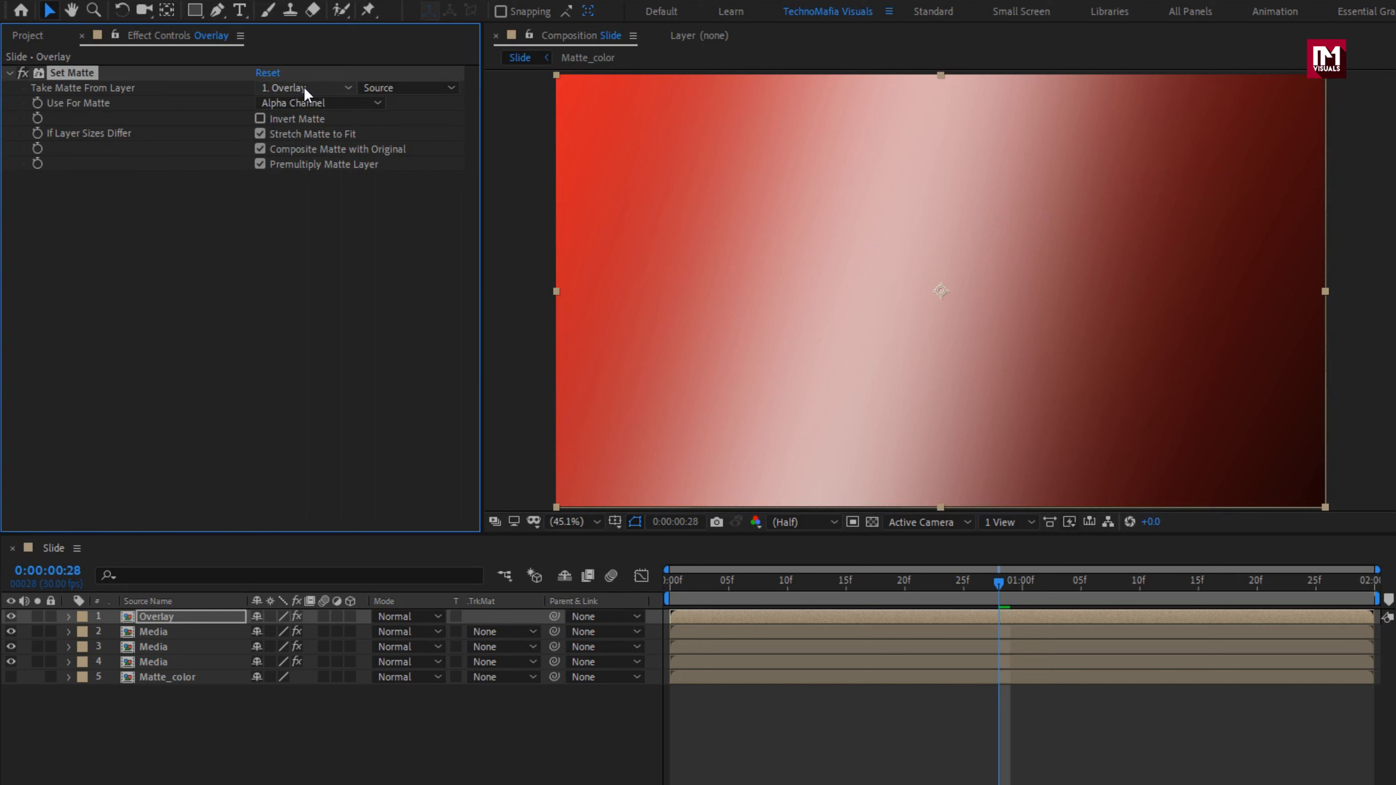
click(306, 89)
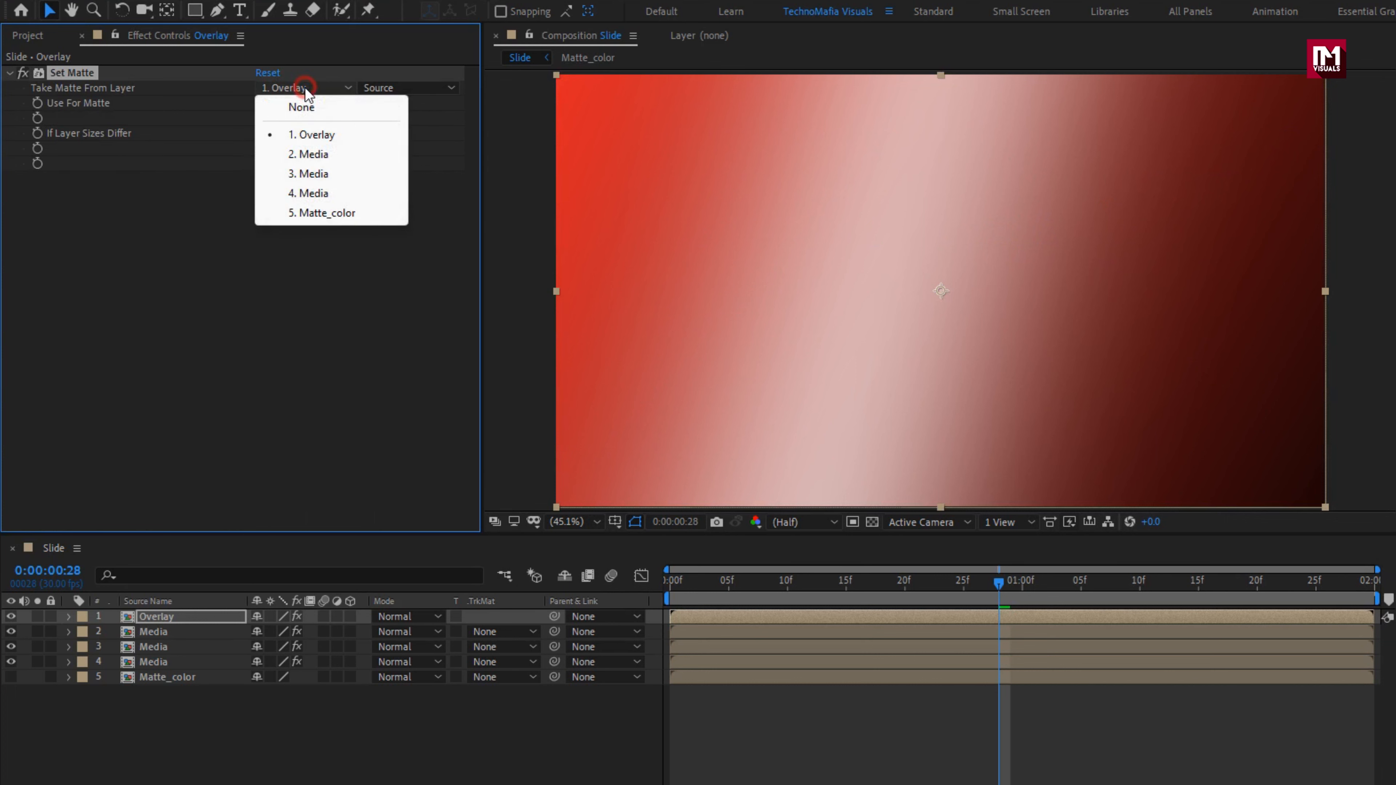
click(346, 213)
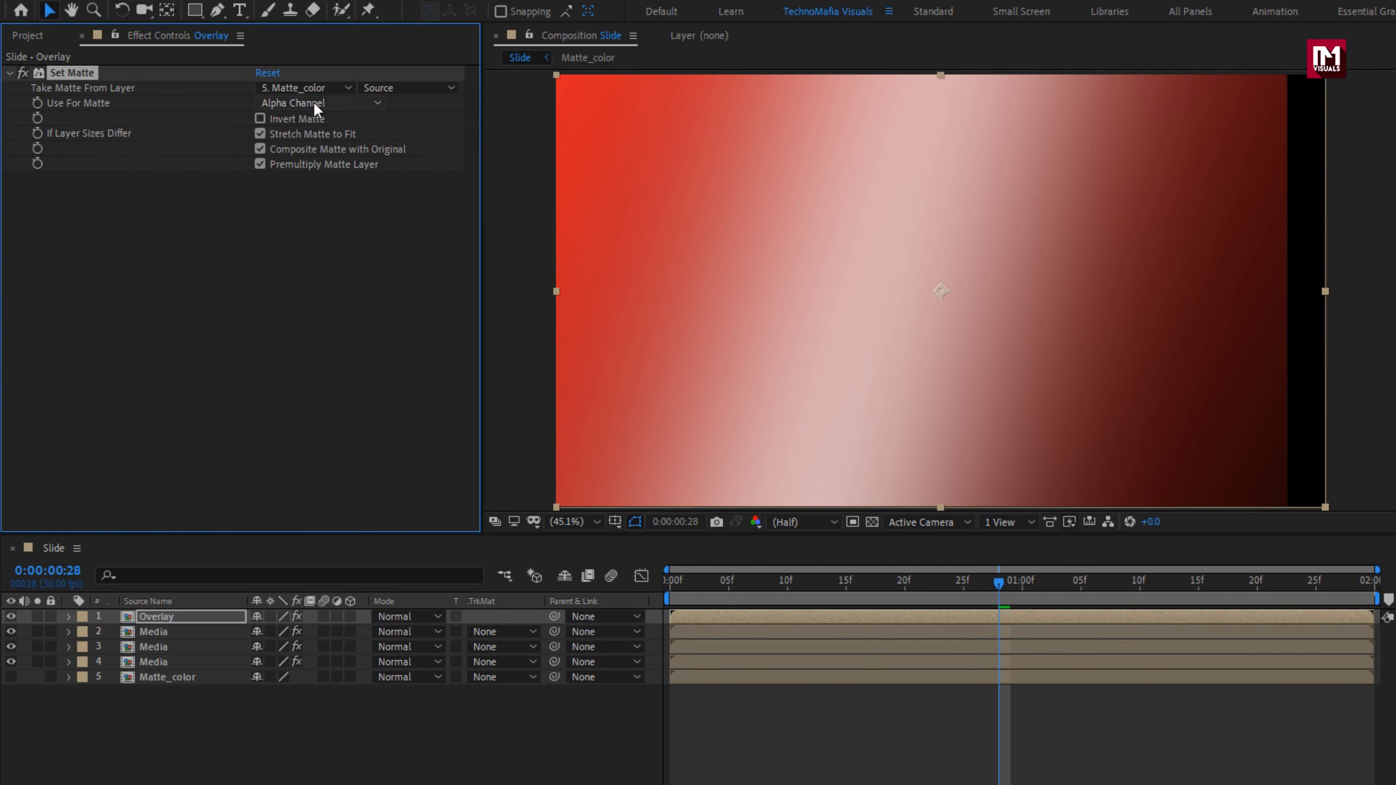
click(315, 103)
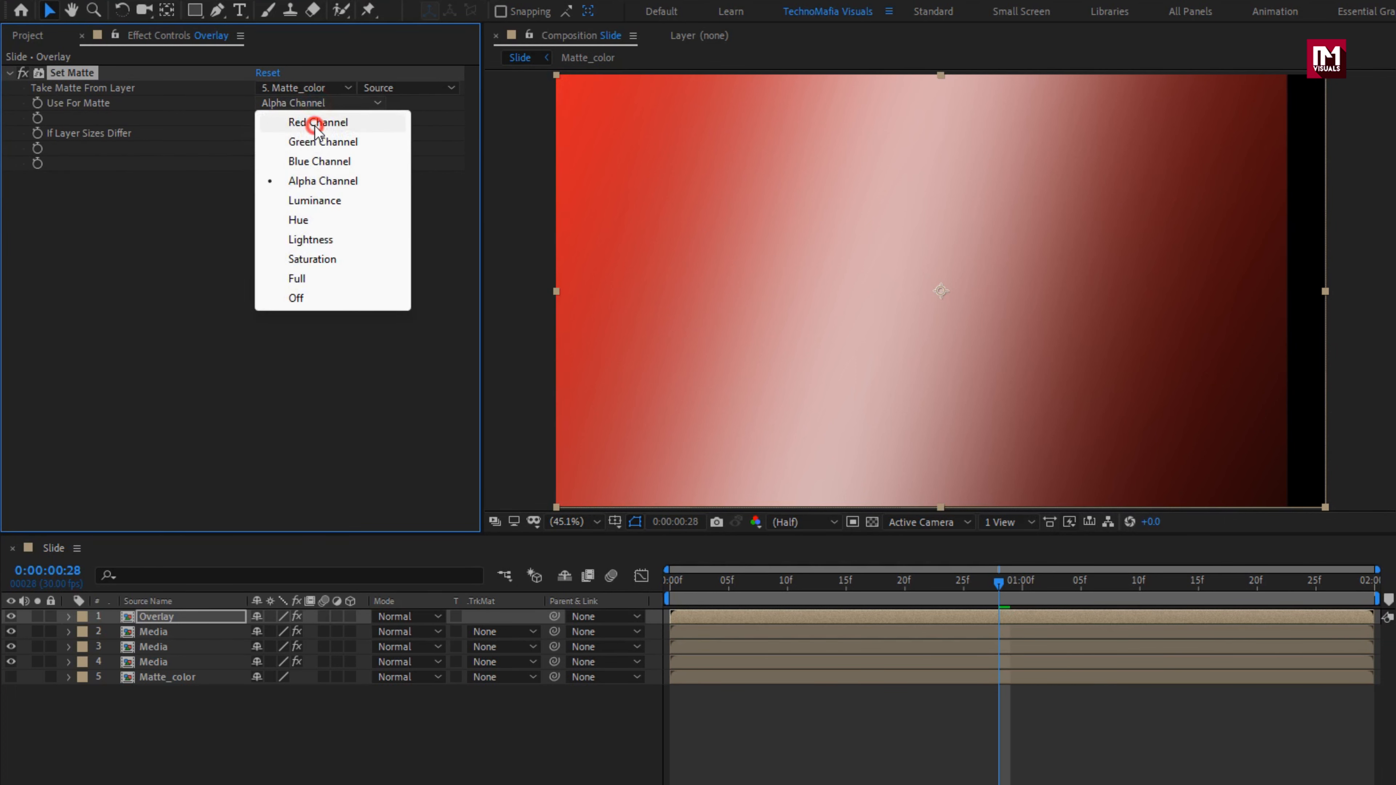
click(314, 123)
drag(1030, 593, 1145, 591)
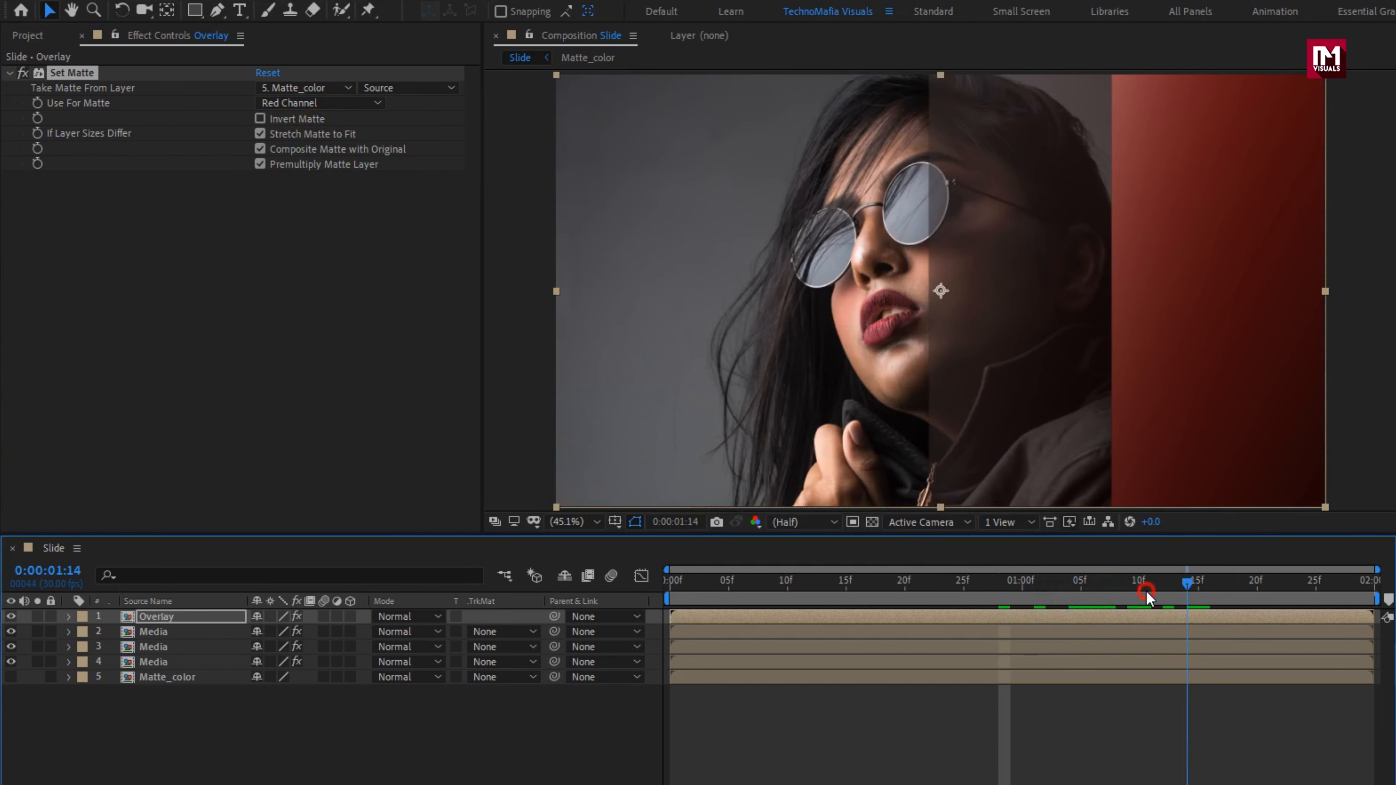
Set the Overlay layer's blending mode to Hard Light and move it directly above the lowest Media layer
click(410, 614)
click(468, 467)
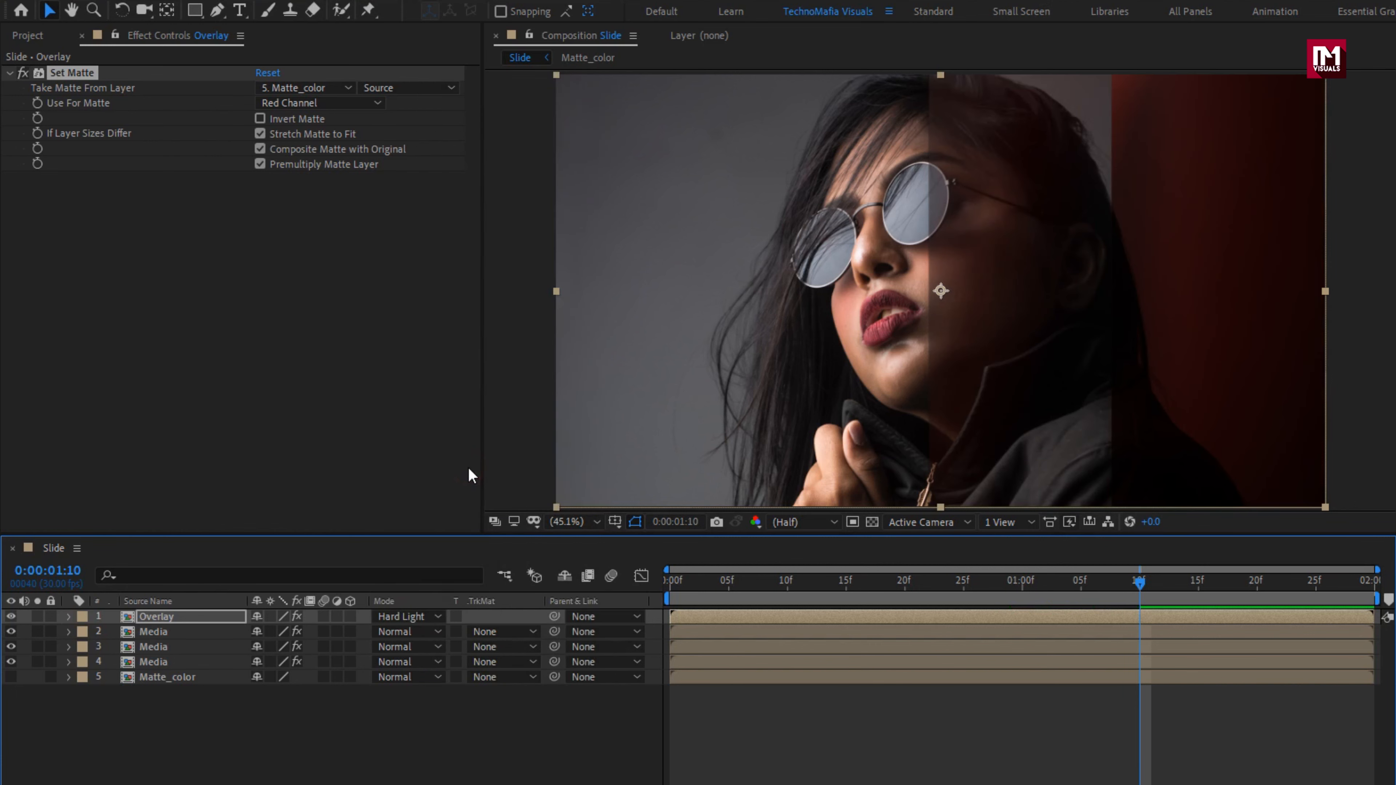
click(168, 616)
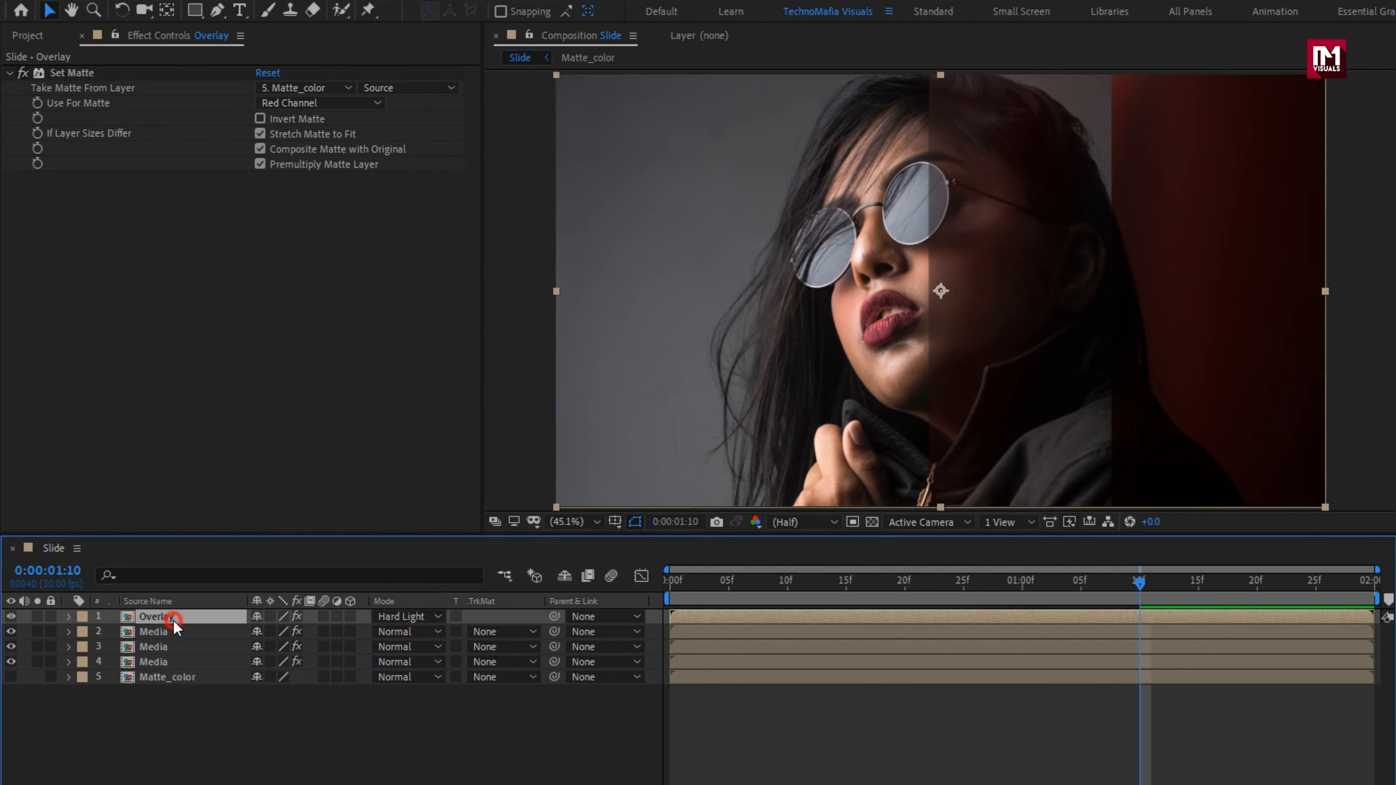
drag(173, 620, 160, 665)
click(161, 665)
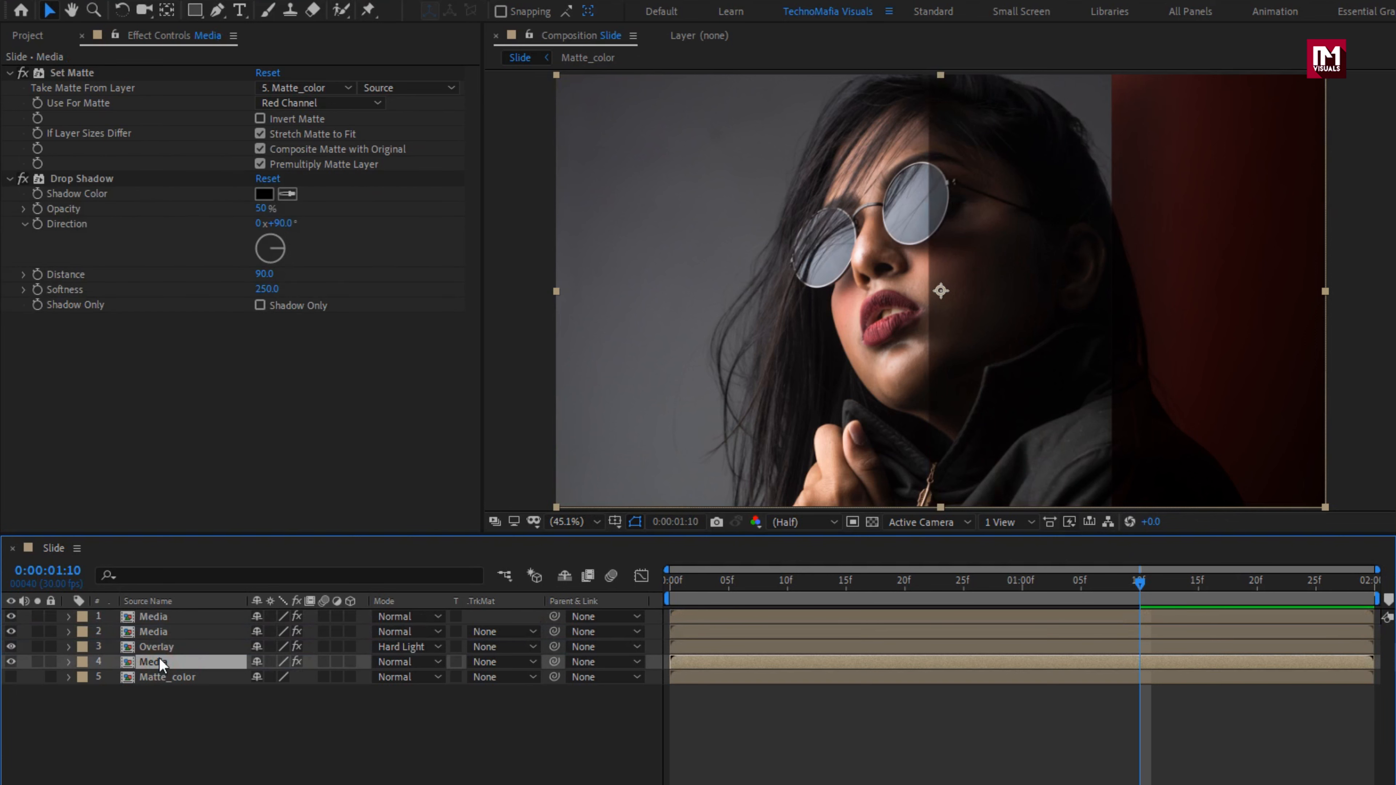
Duplicate the Overlay layer above the middle Media layer and switch the copy's Set Matte effect to the Green Channel
click(161, 648)
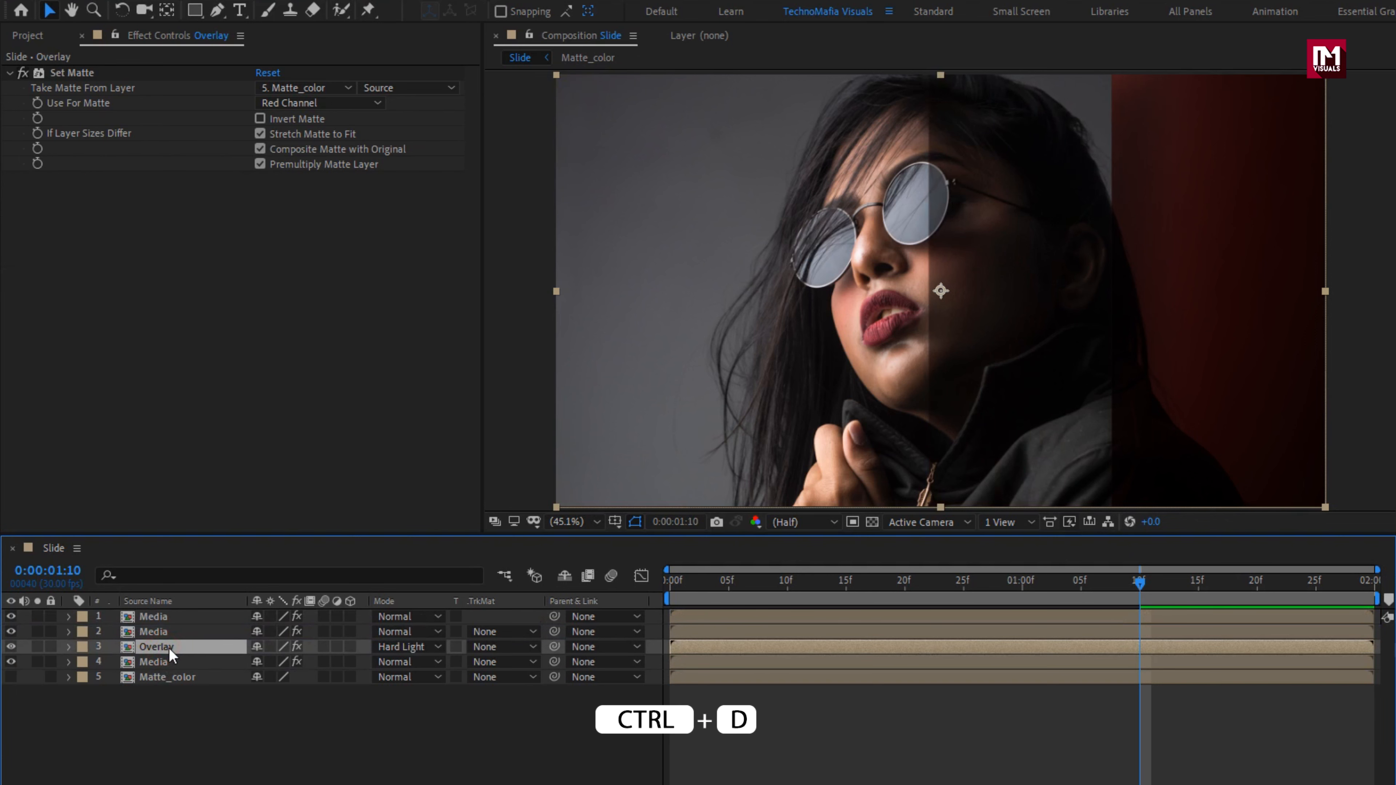
key(ctrl+d)
drag(169, 647, 173, 635)
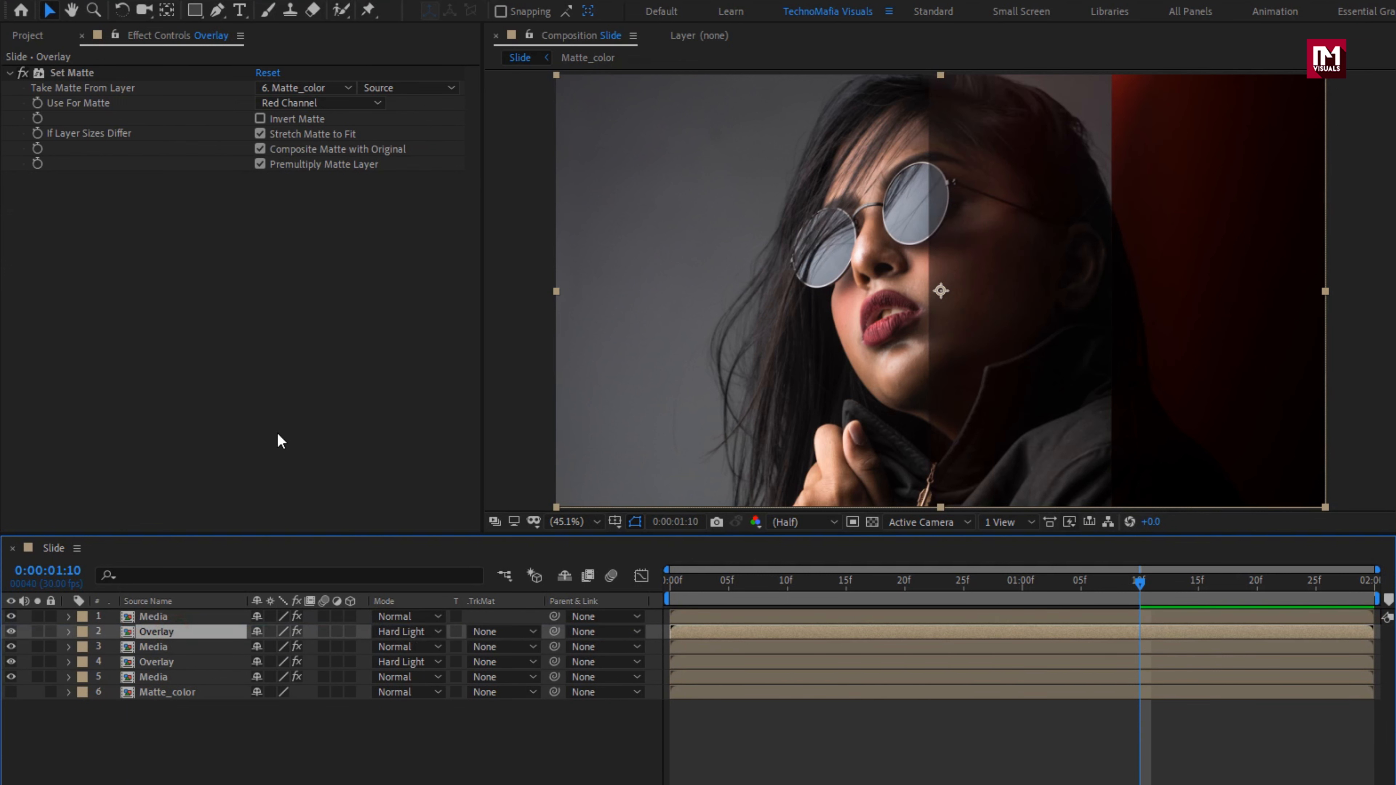
click(307, 104)
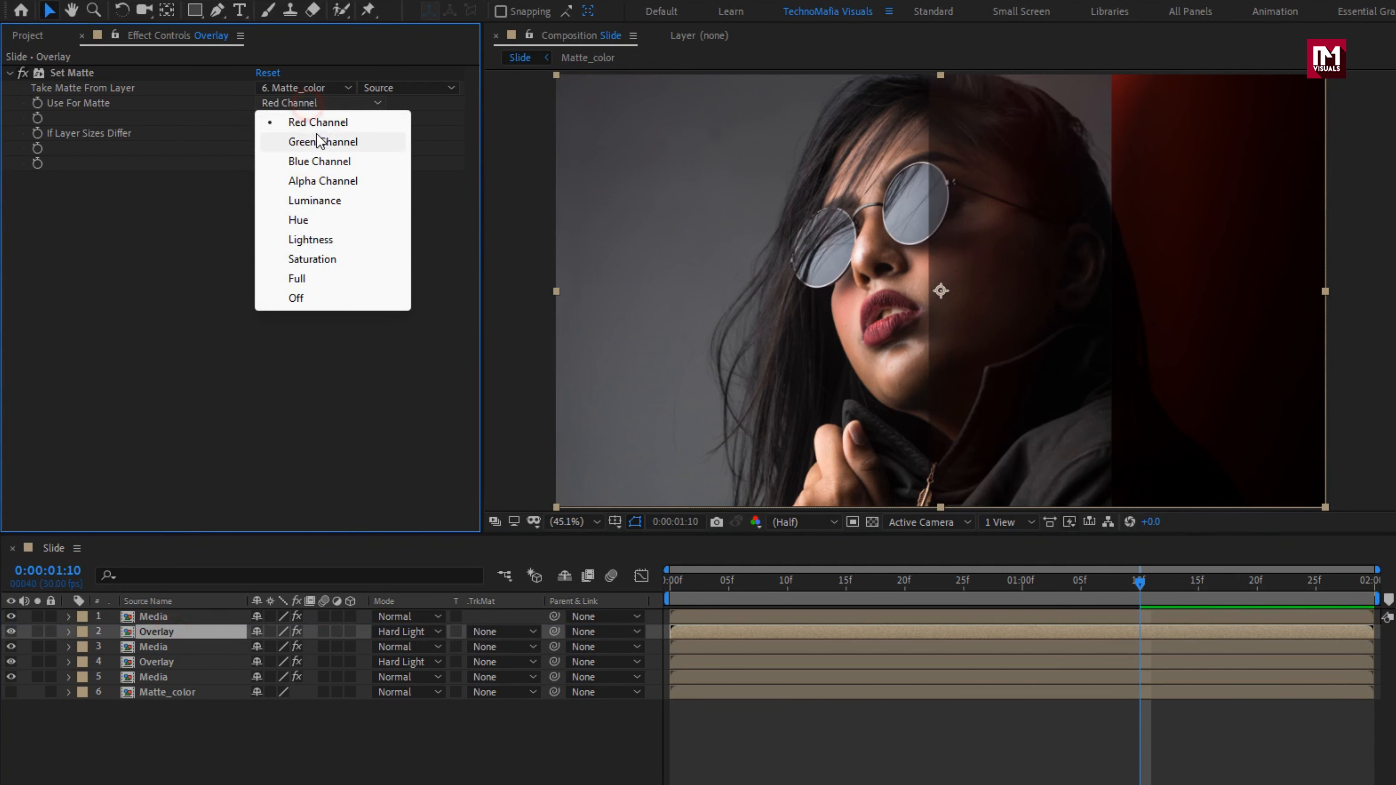
click(320, 142)
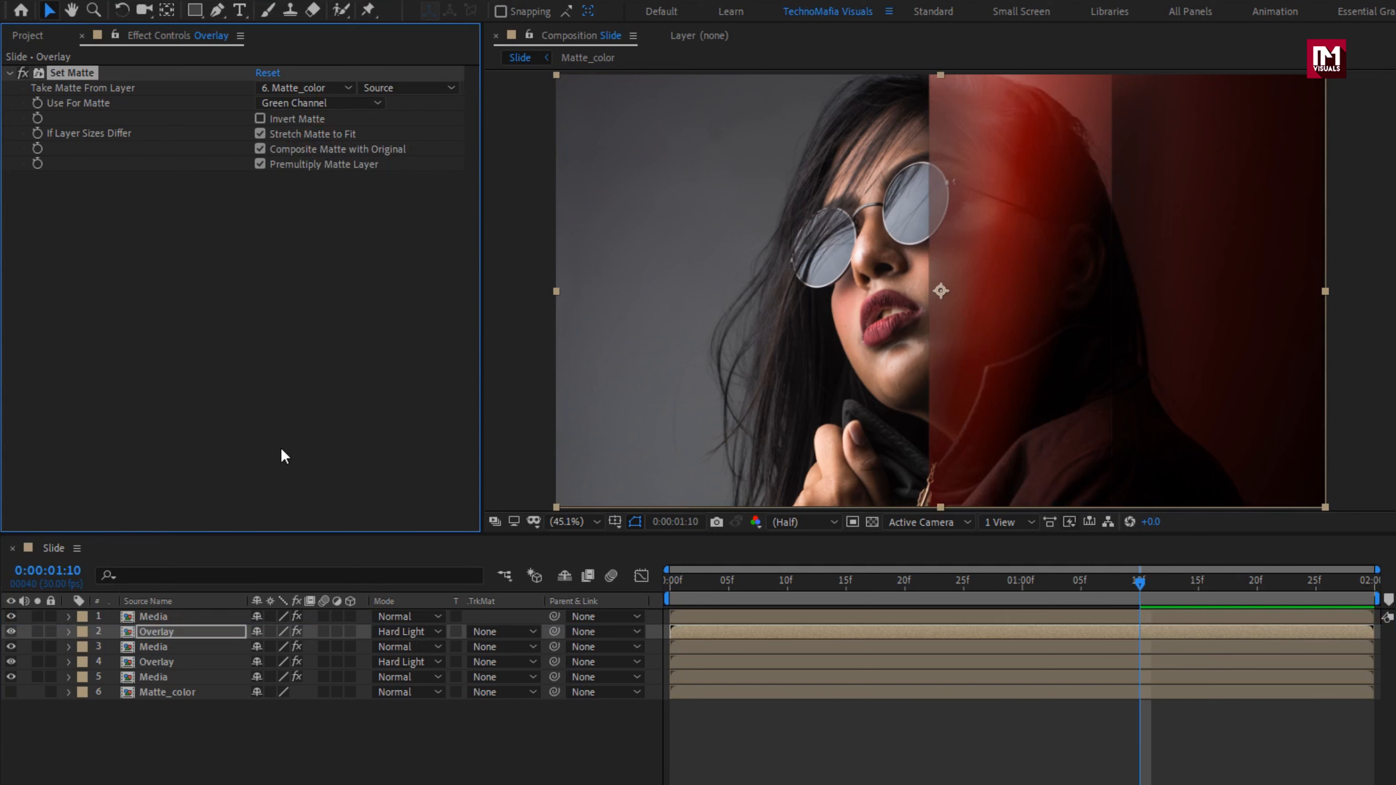
Duplicate the green-channel Overlay layer to the top of the stack with Set Matte on the Blue Channel, and preview the transition
click(176, 632)
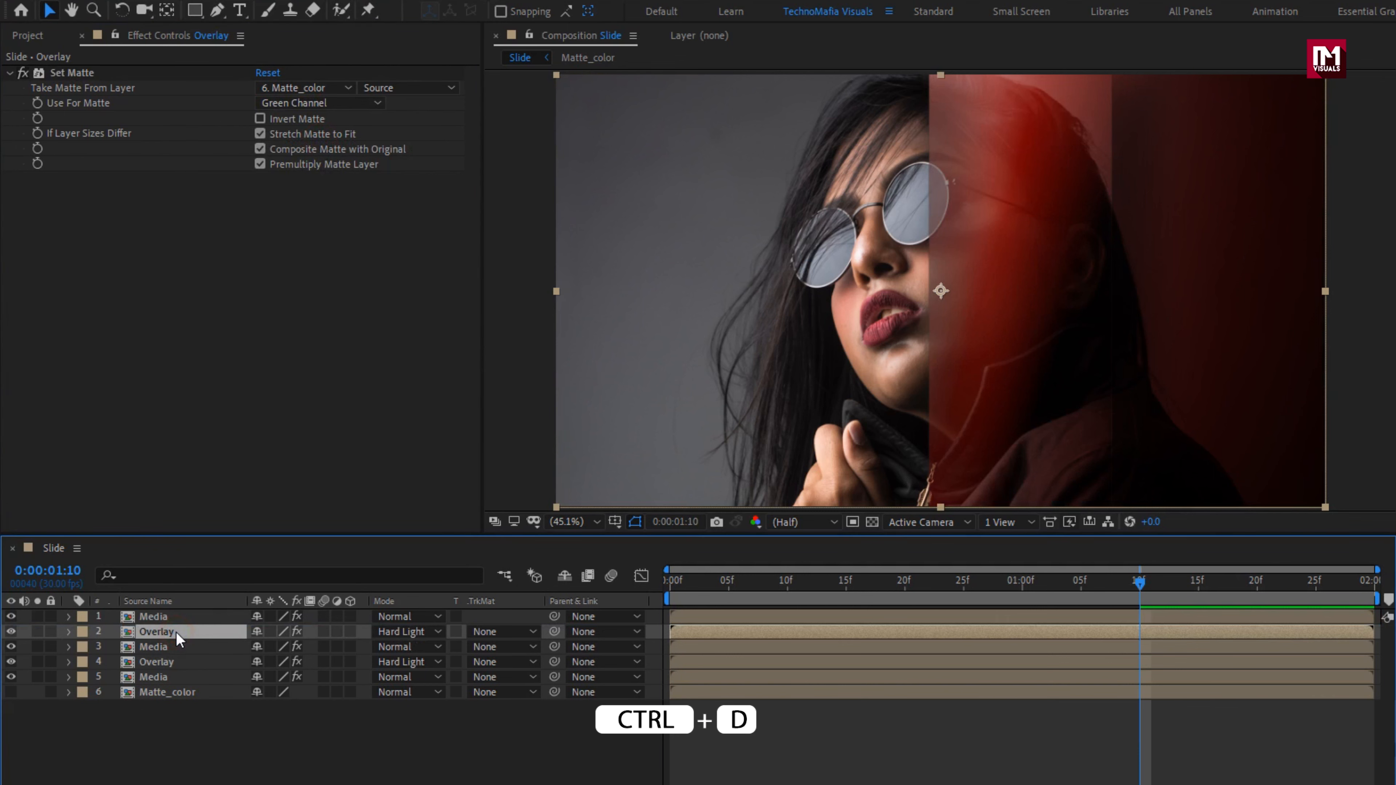
key(ctrl+d)
drag(176, 630, 174, 617)
click(295, 104)
click(309, 161)
click(671, 585)
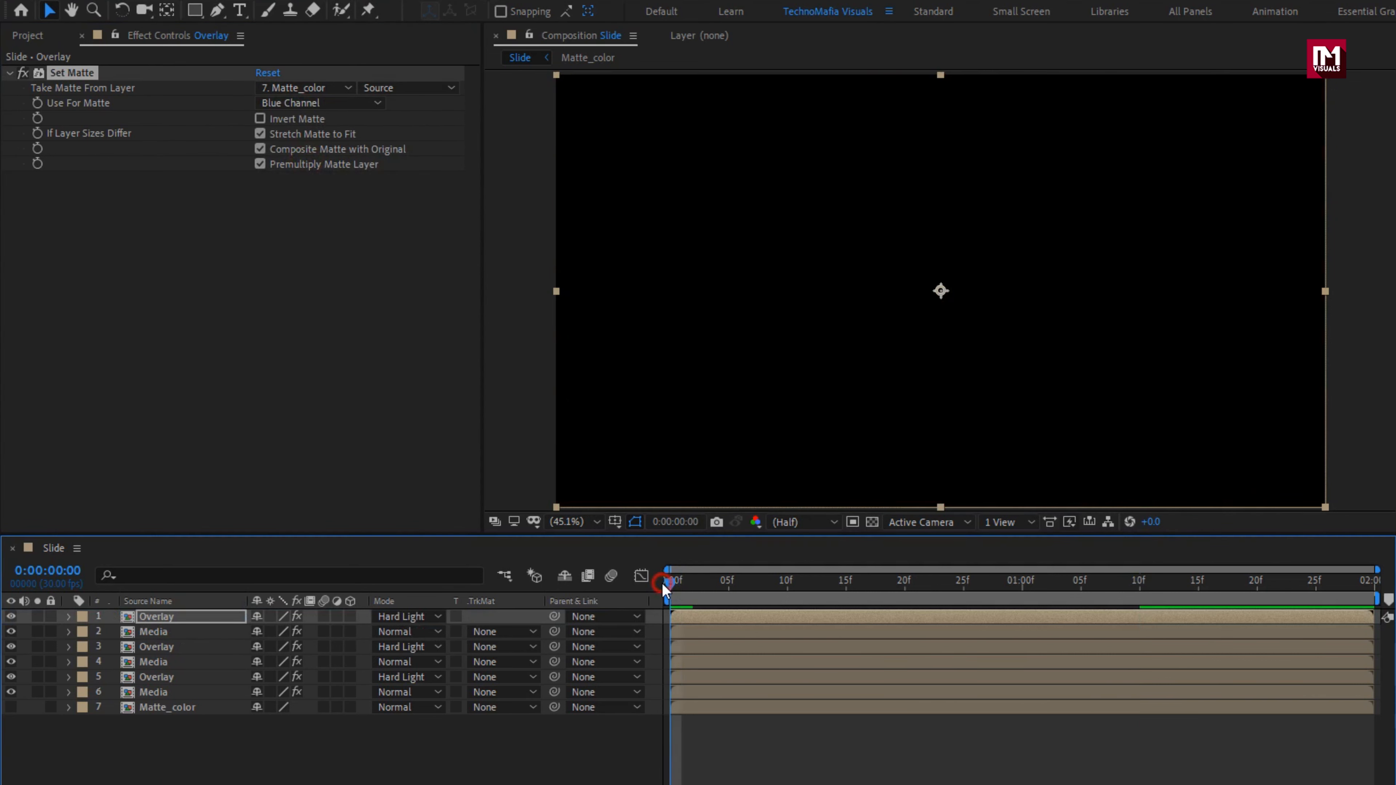
key(space)
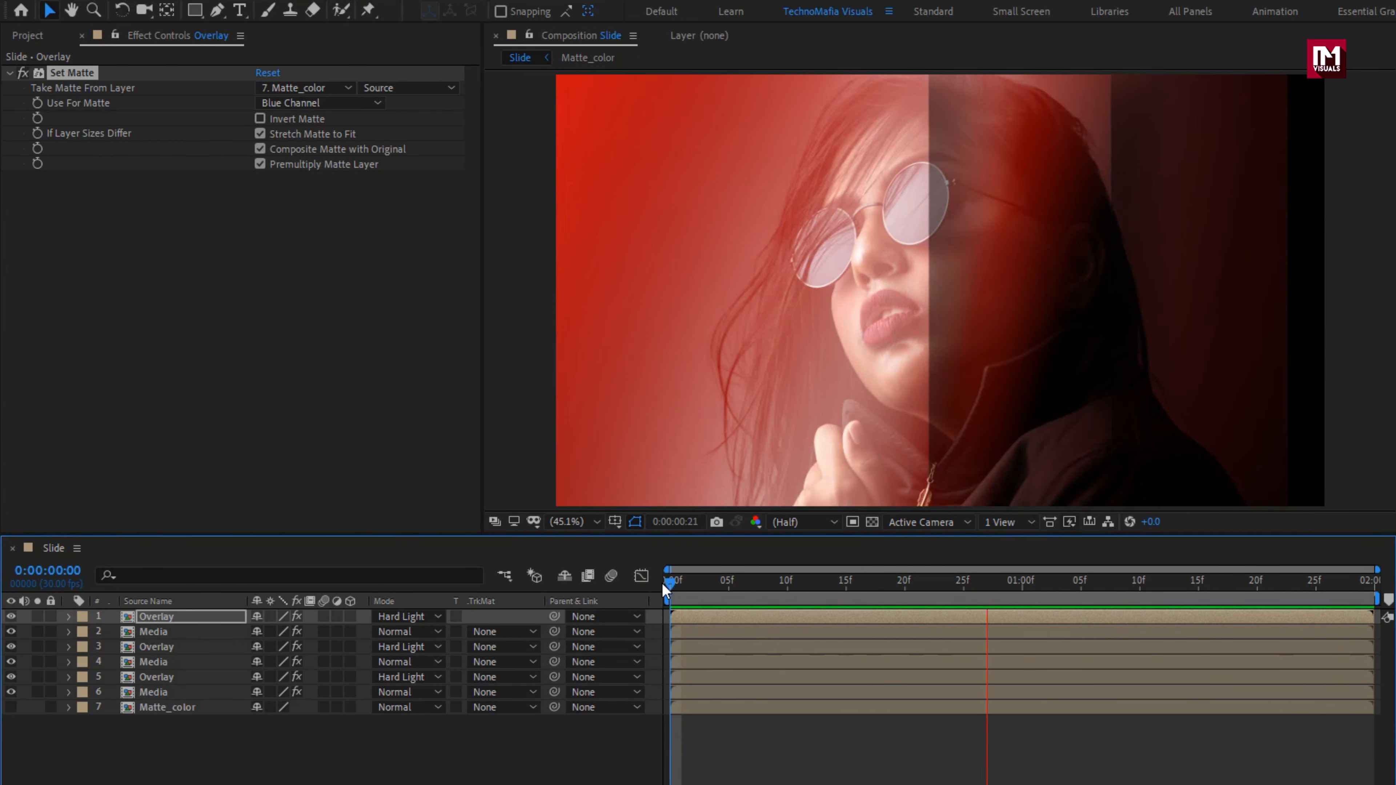
drag(667, 585, 1196, 584)
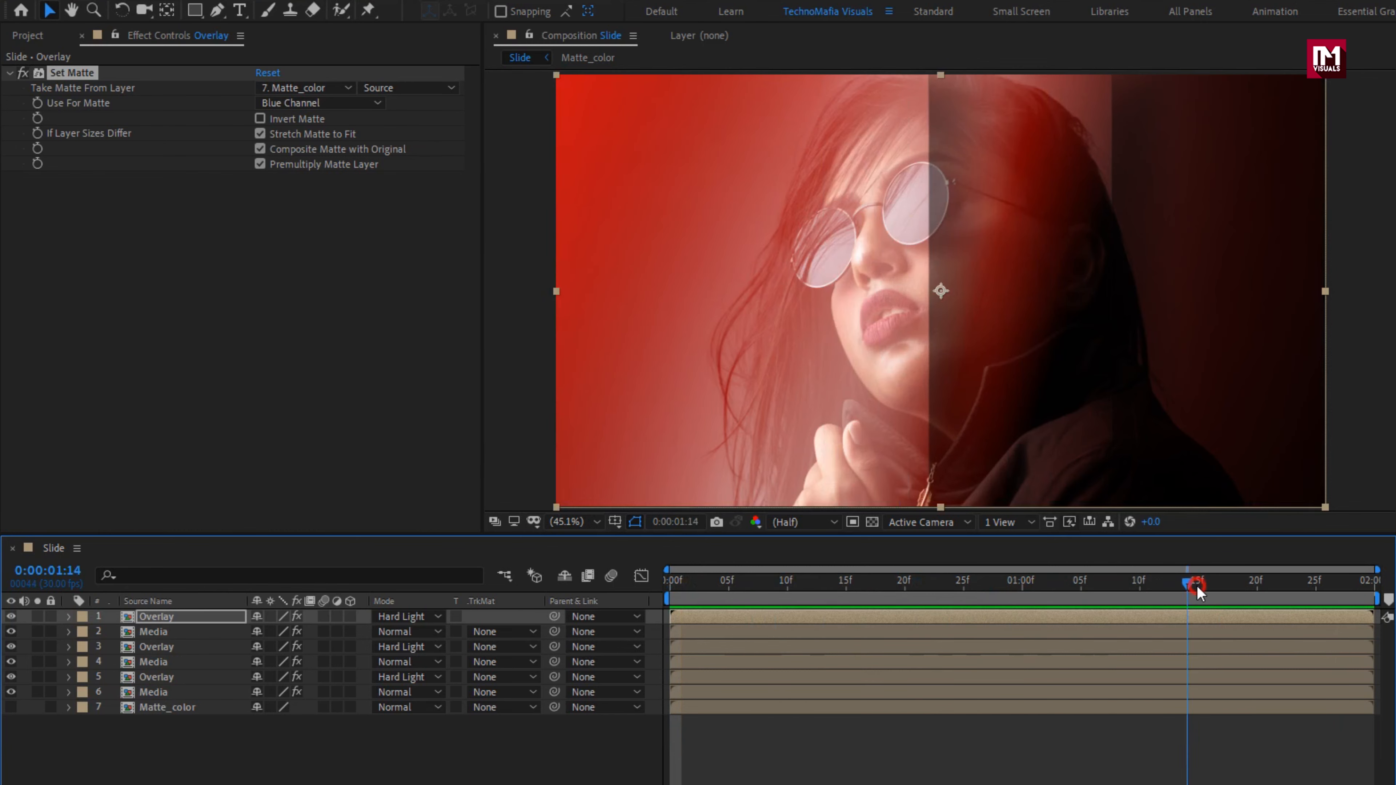
In the Overlay composition, set the Overlay solid's Gradient Ramp to start color 0089FD and end color 830876
double_click(167, 618)
click(168, 632)
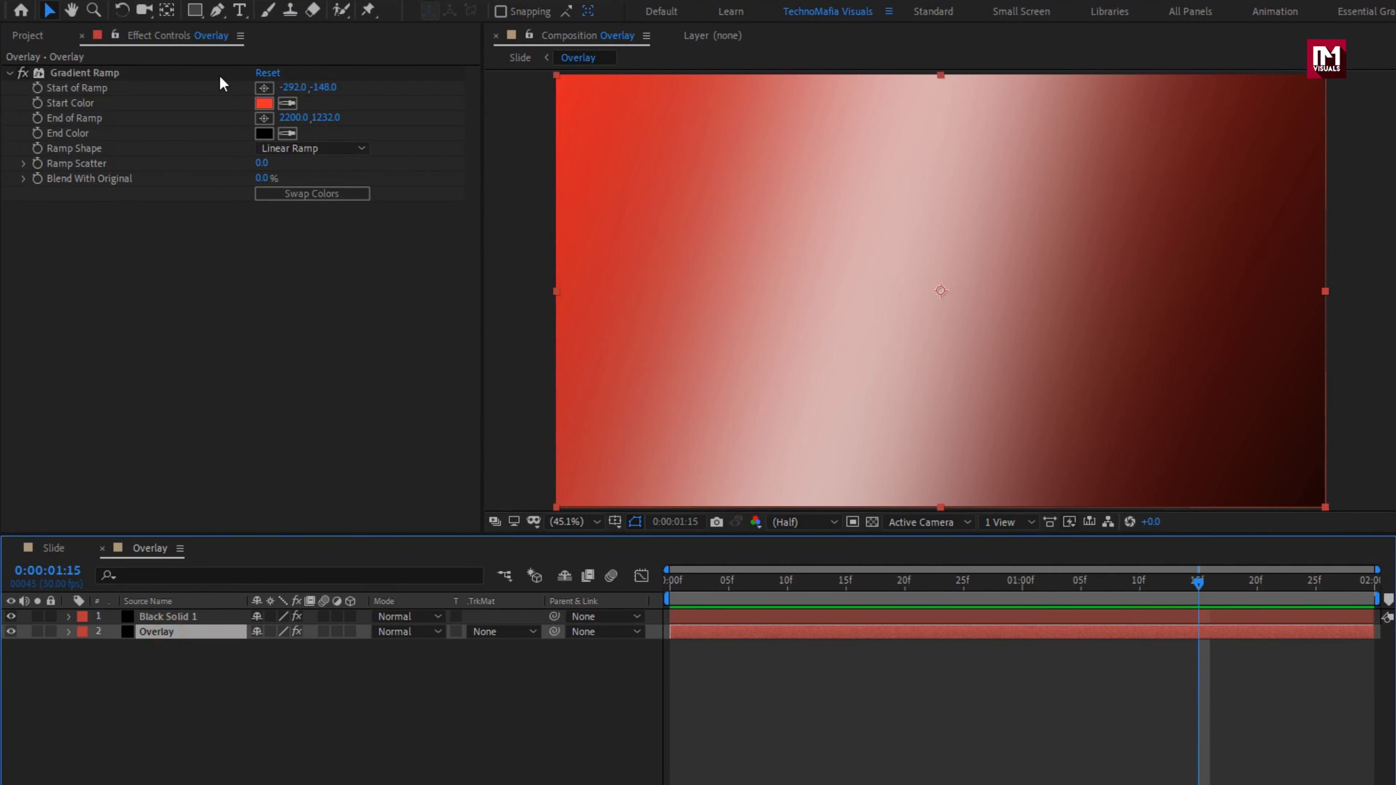
click(264, 103)
mouse_move(420, 421)
mouse_down()
mouse_move(420, 455)
mouse_move(420, 443)
mouse_up()
drag(376, 353, 409, 348)
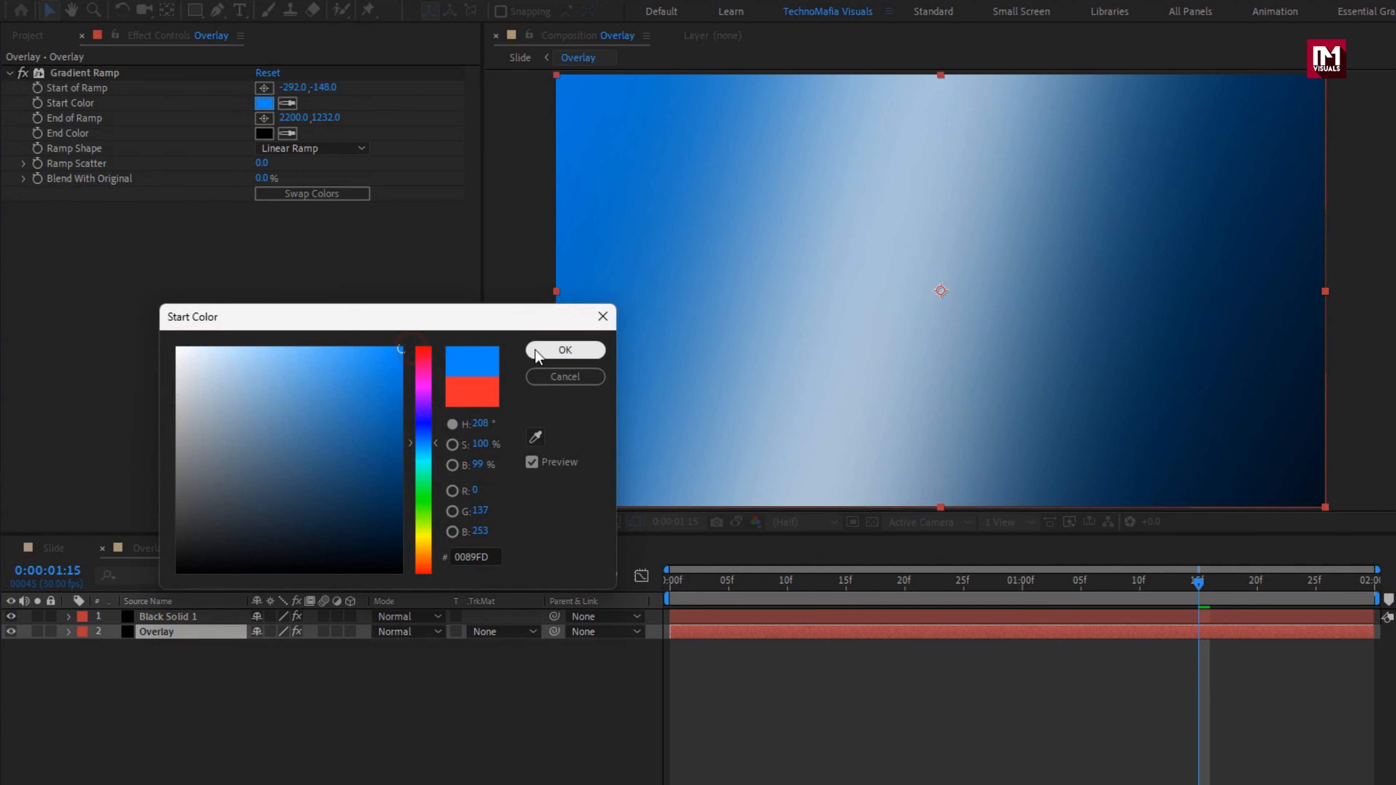
click(537, 350)
click(260, 136)
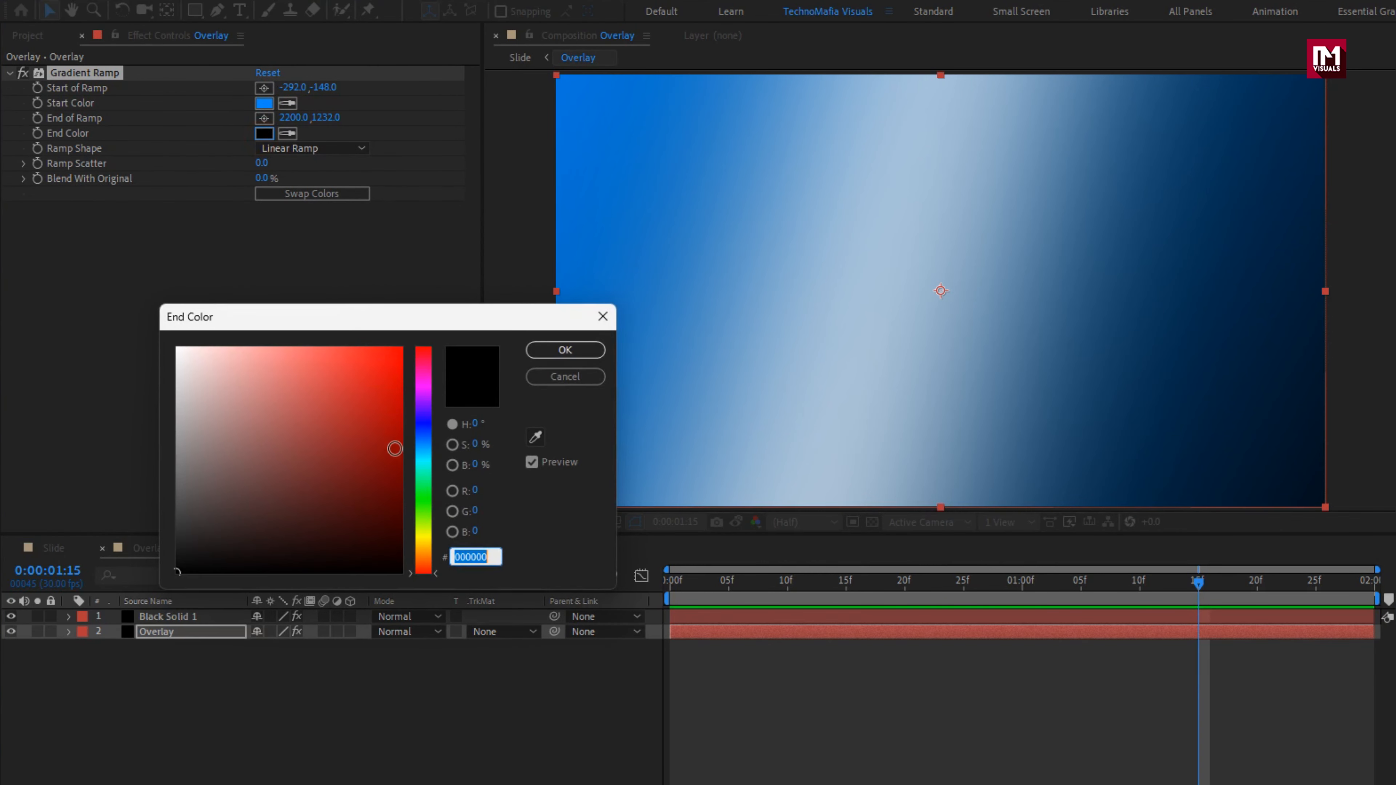
mouse_move(420, 524)
mouse_down()
mouse_move(421, 384)
mouse_move(387, 489)
mouse_move(389, 457)
mouse_up()
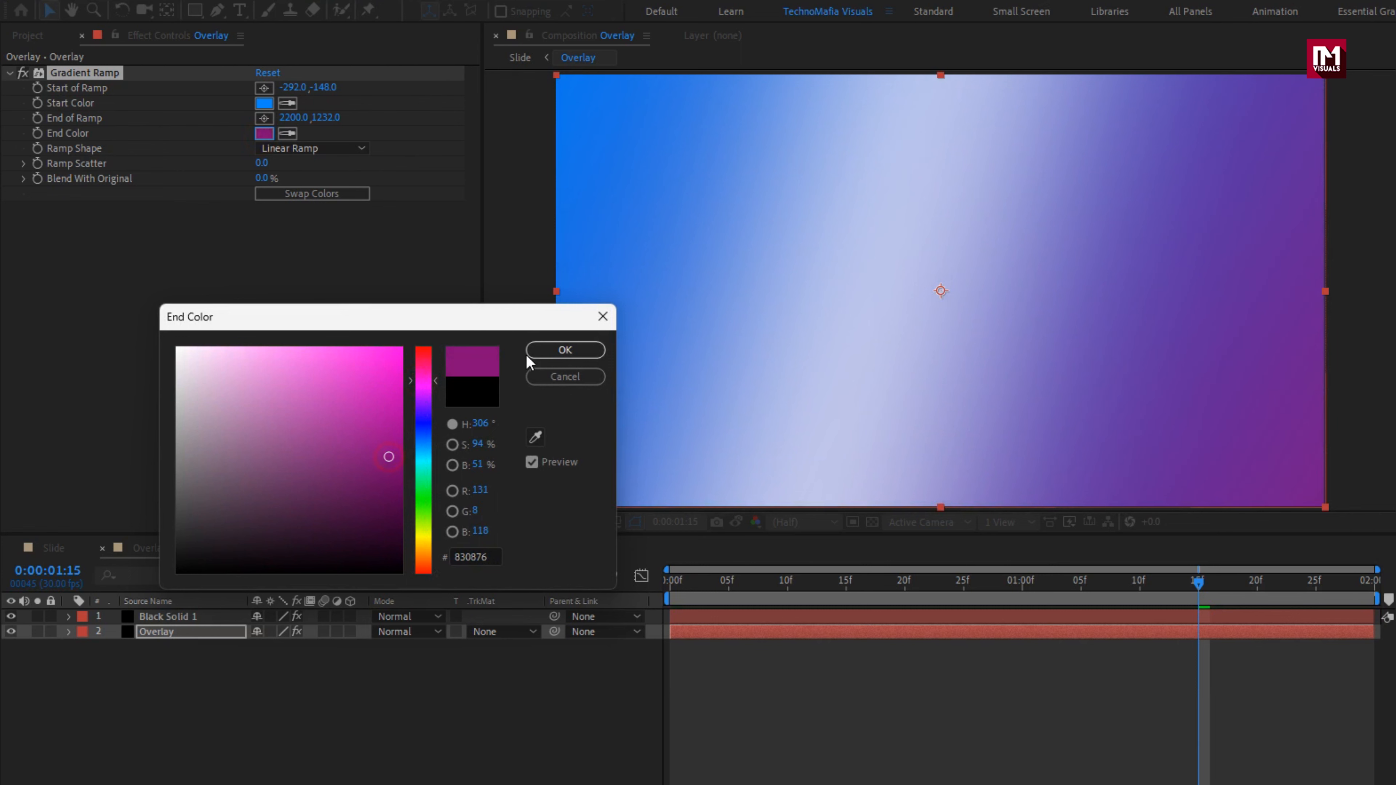
click(536, 350)
Check the new colors in the Slide composition and darken the Overlay solid's Gradient Ramp start color to 025092
click(45, 548)
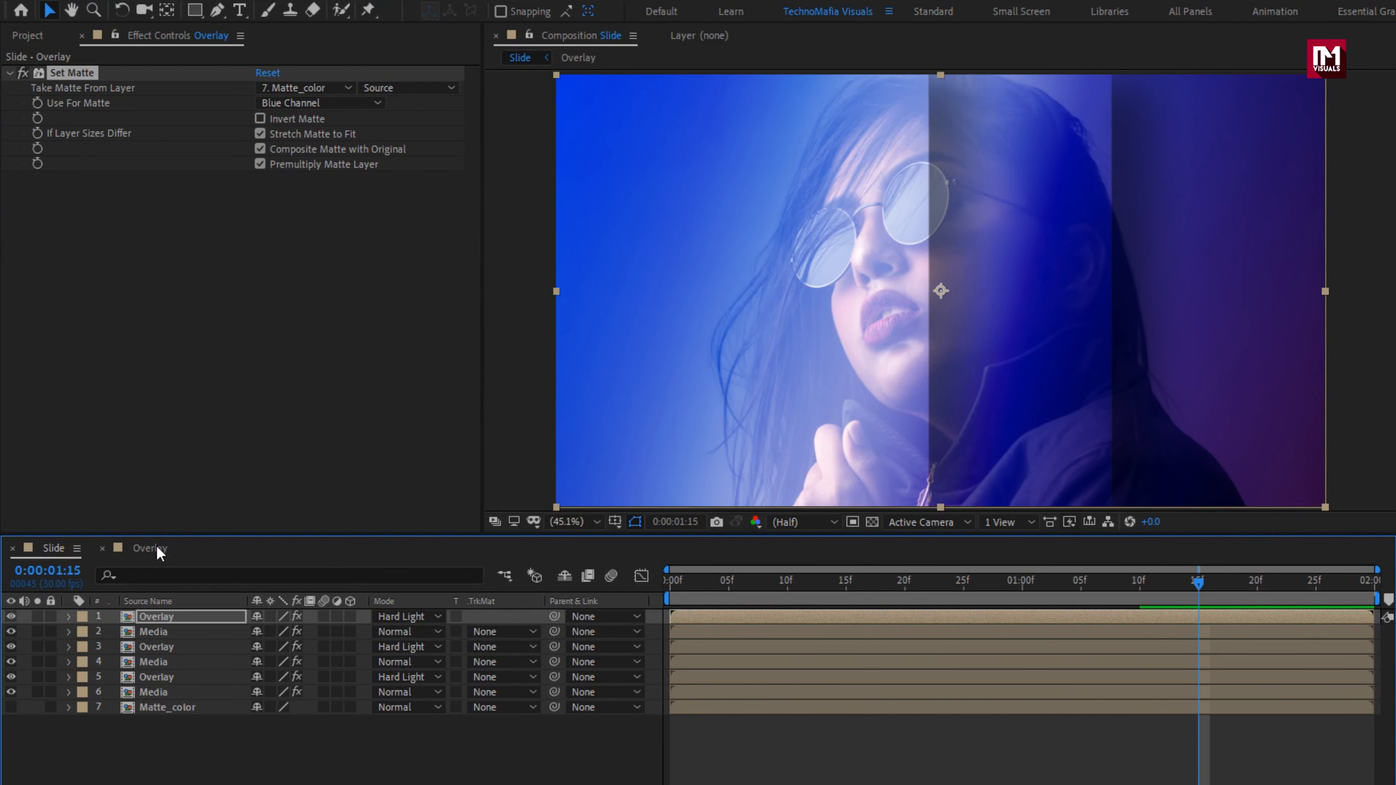
click(156, 549)
click(263, 104)
drag(400, 389, 399, 443)
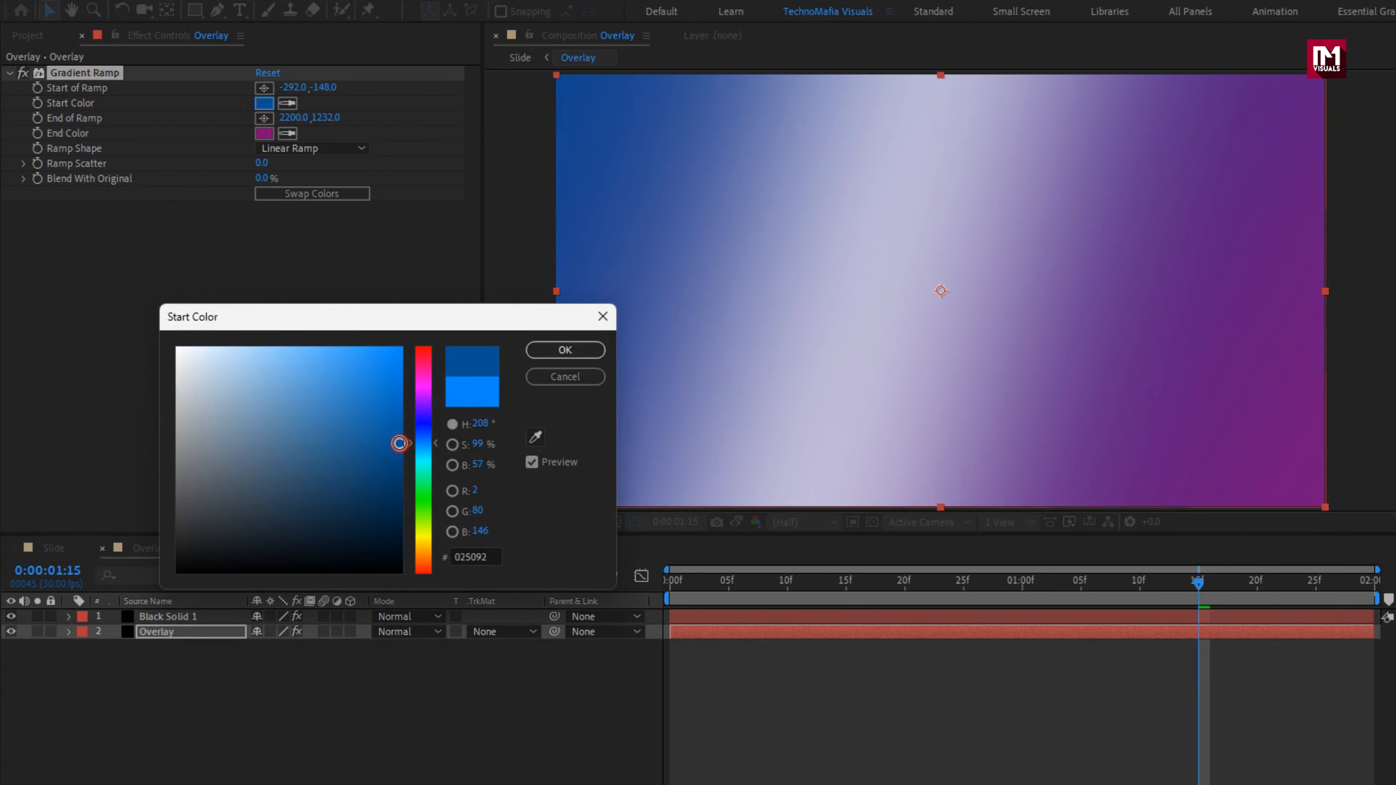
click(549, 350)
Reduce the horizontal feather of Mask 1 on the Black Solid 1 layer to 449 pixels
click(188, 617)
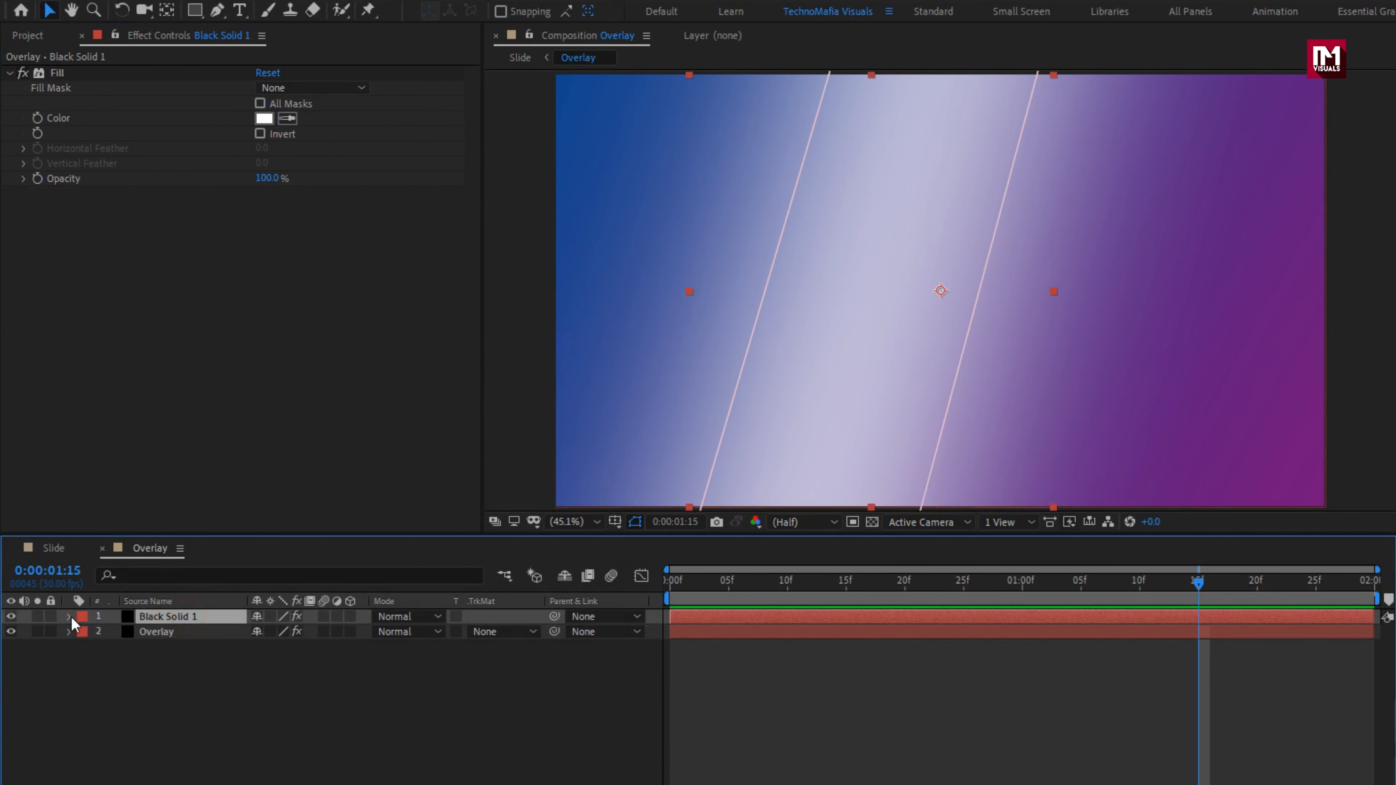
click(68, 615)
click(85, 632)
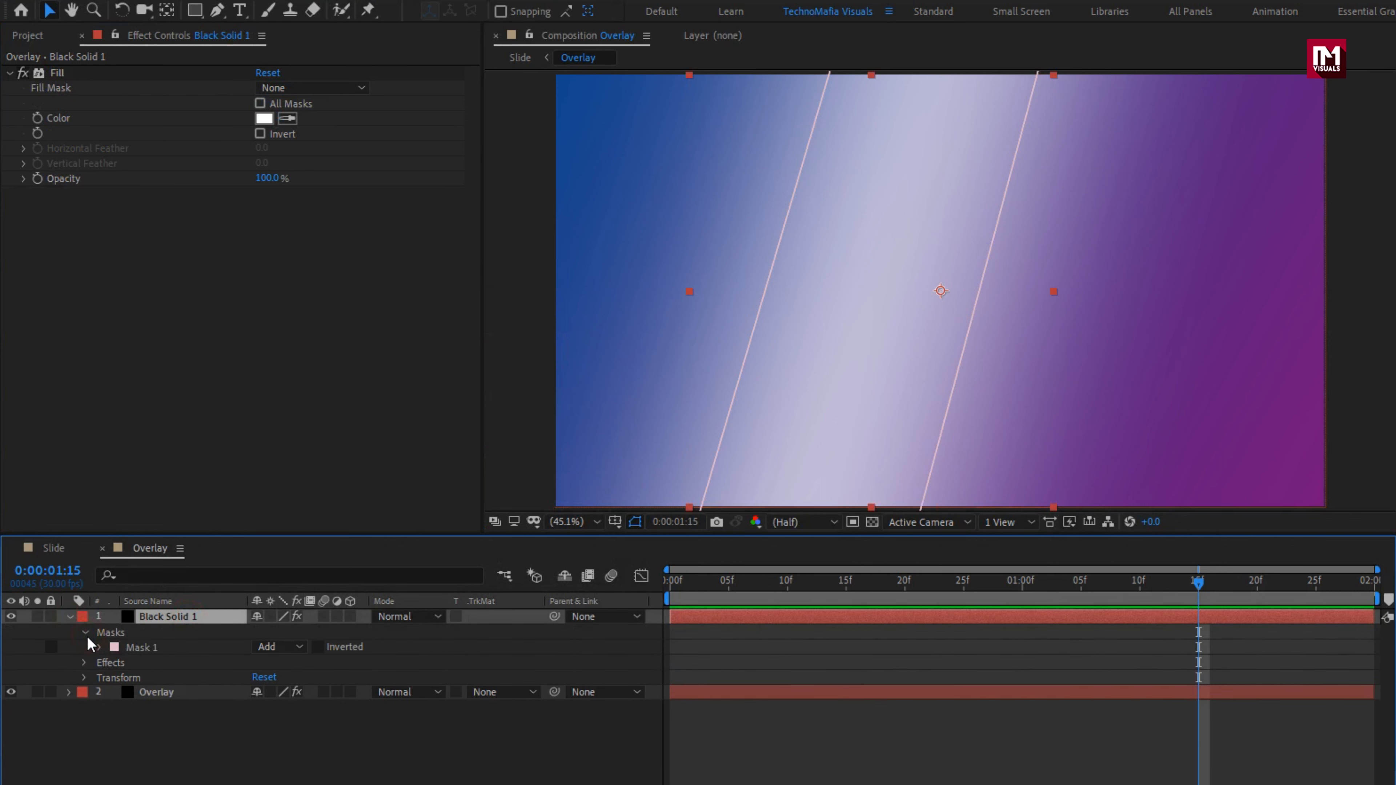
click(97, 647)
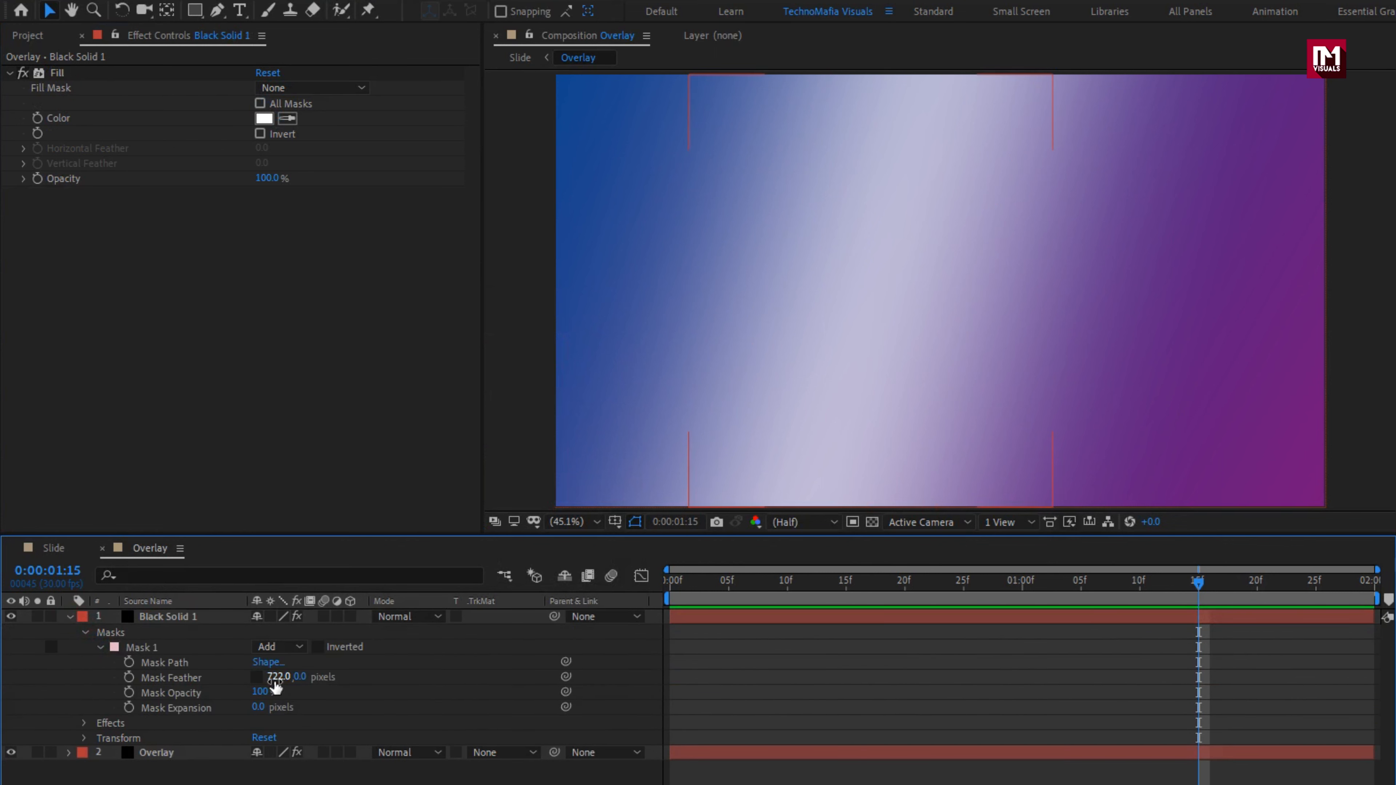
drag(275, 684, 37, 684)
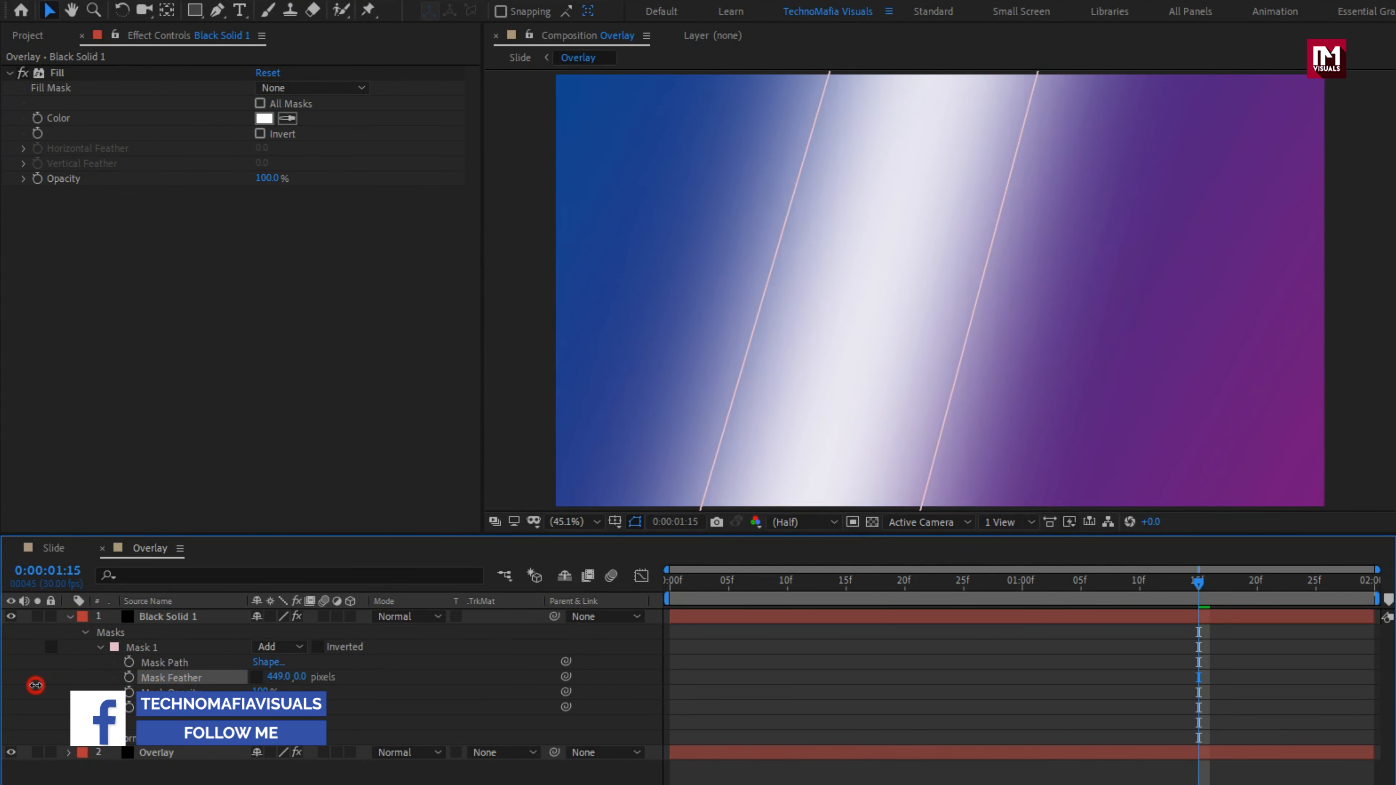
click(68, 614)
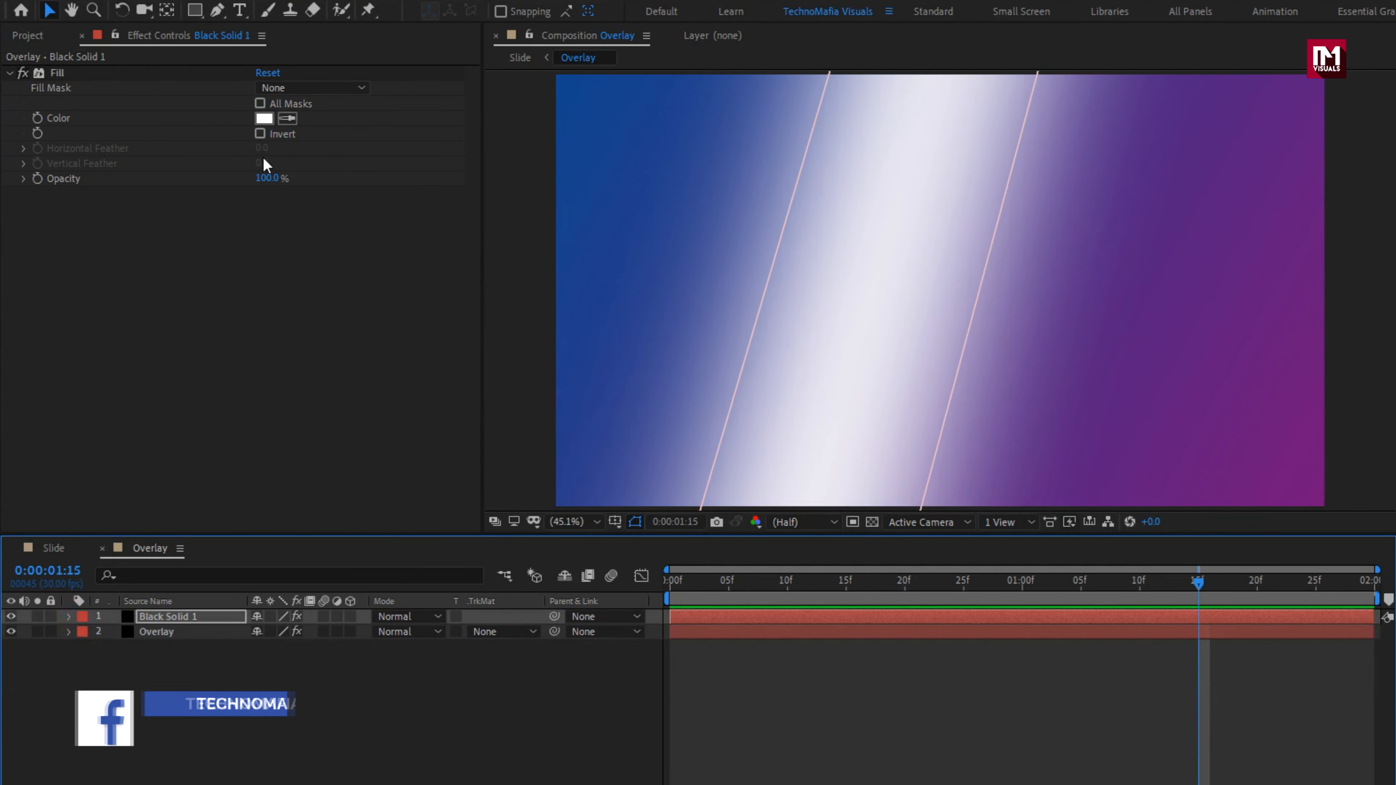
Set the Fill color of Black Solid 1 to salmon red F87A7A and return to the Slide composition
click(264, 118)
mouse_move(383, 386)
mouse_down()
mouse_move(380, 362)
mouse_move(361, 412)
mouse_move(353, 362)
mouse_move(293, 354)
mouse_up()
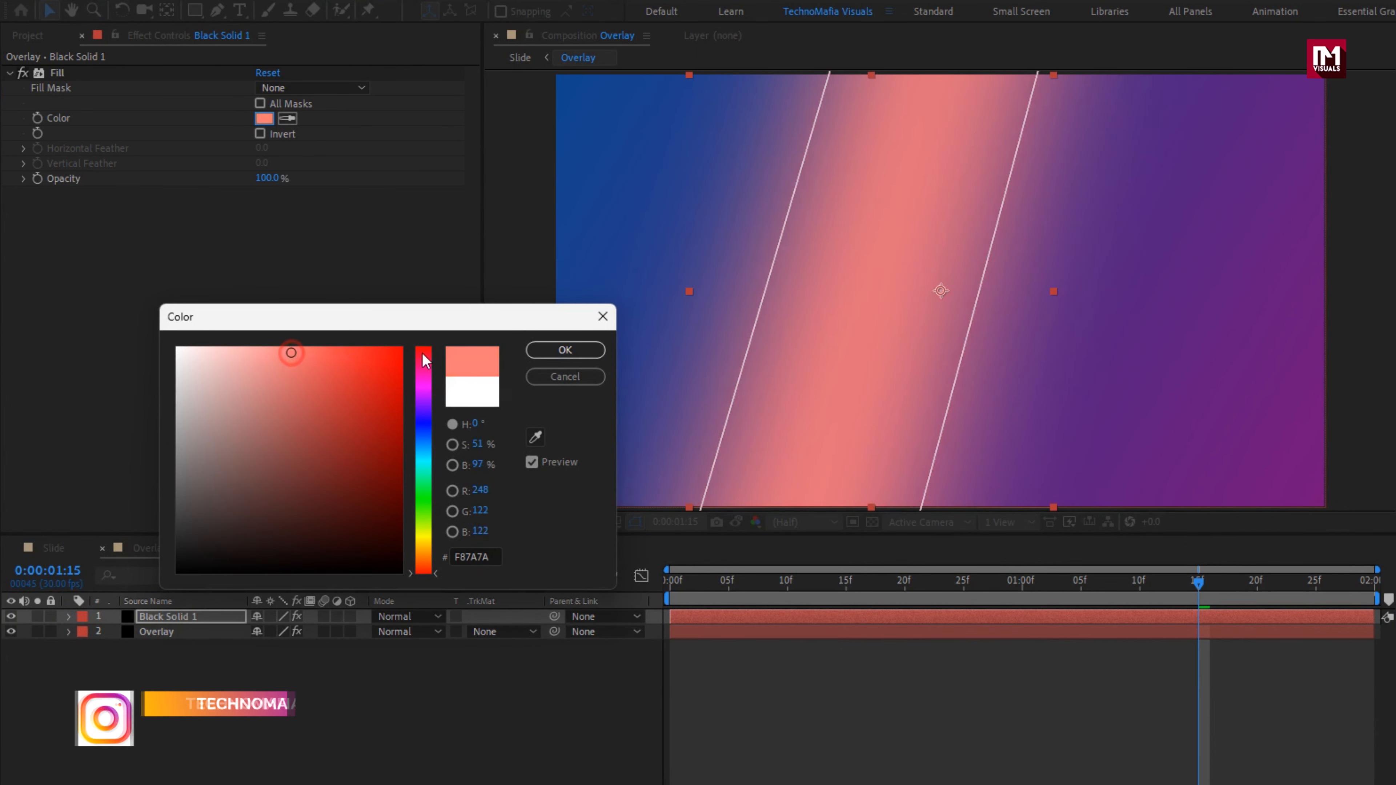
click(565, 350)
click(63, 544)
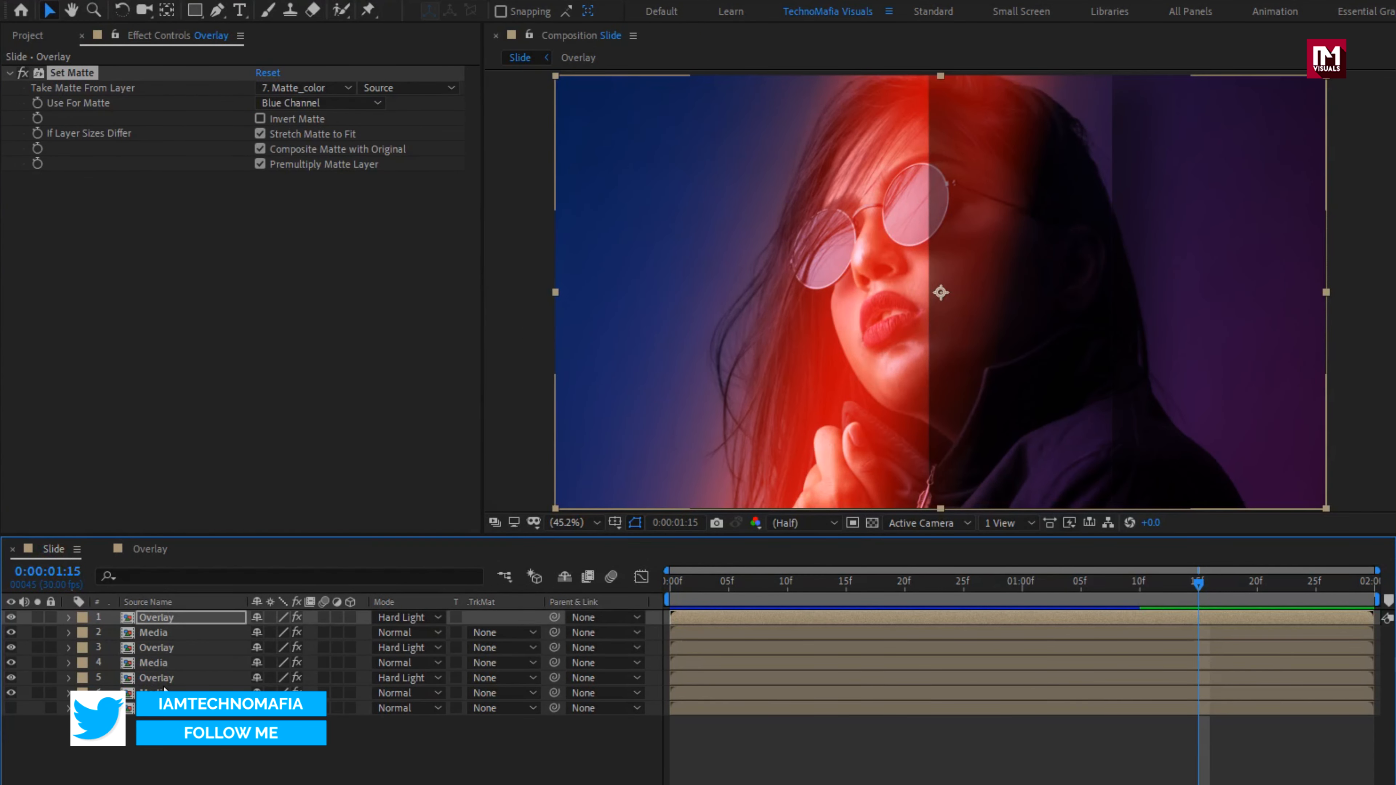
Keyframe the lowest Media layer's Position from -974, 540 at frame 0 to 960, 540 at 0:00:01:00
click(160, 692)
key(p)
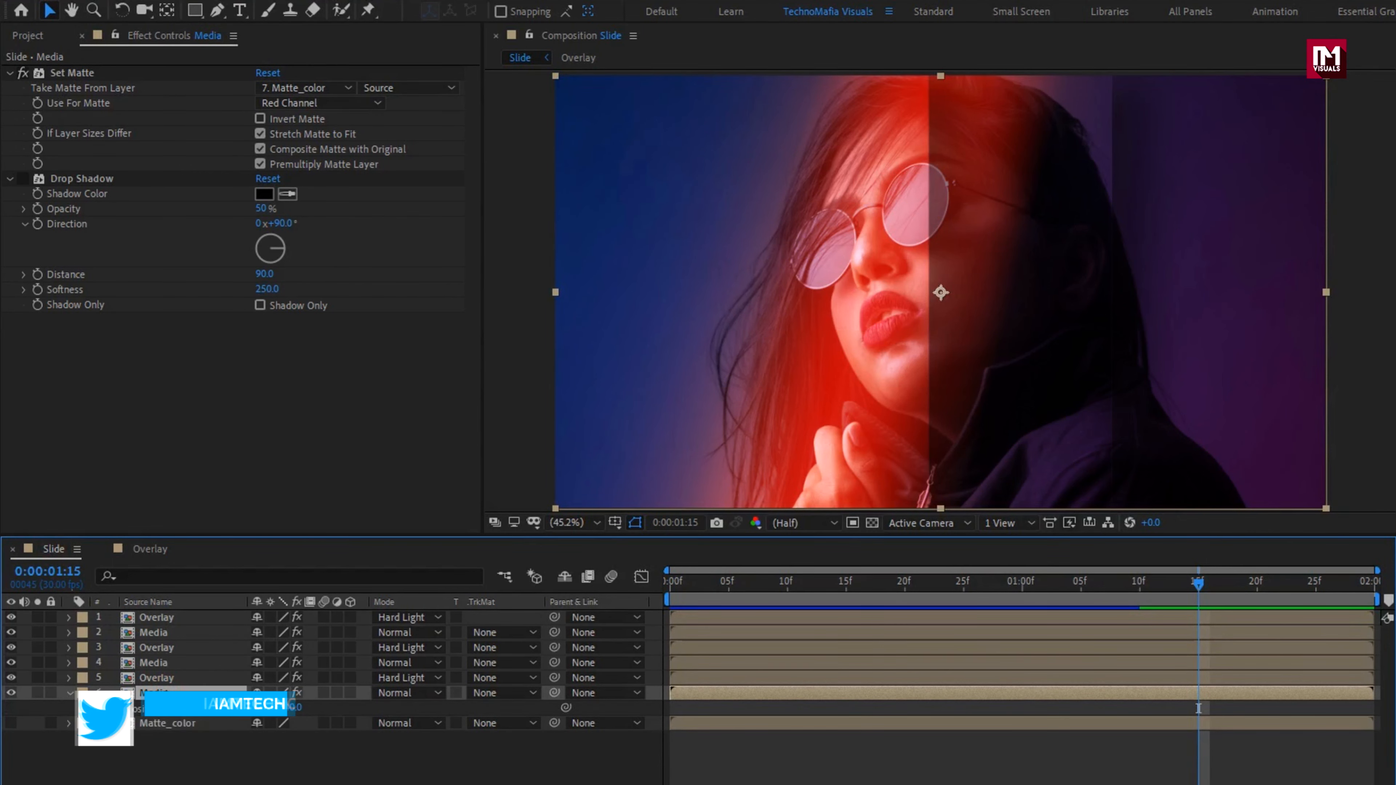
drag(1010, 586, 1020, 584)
click(114, 708)
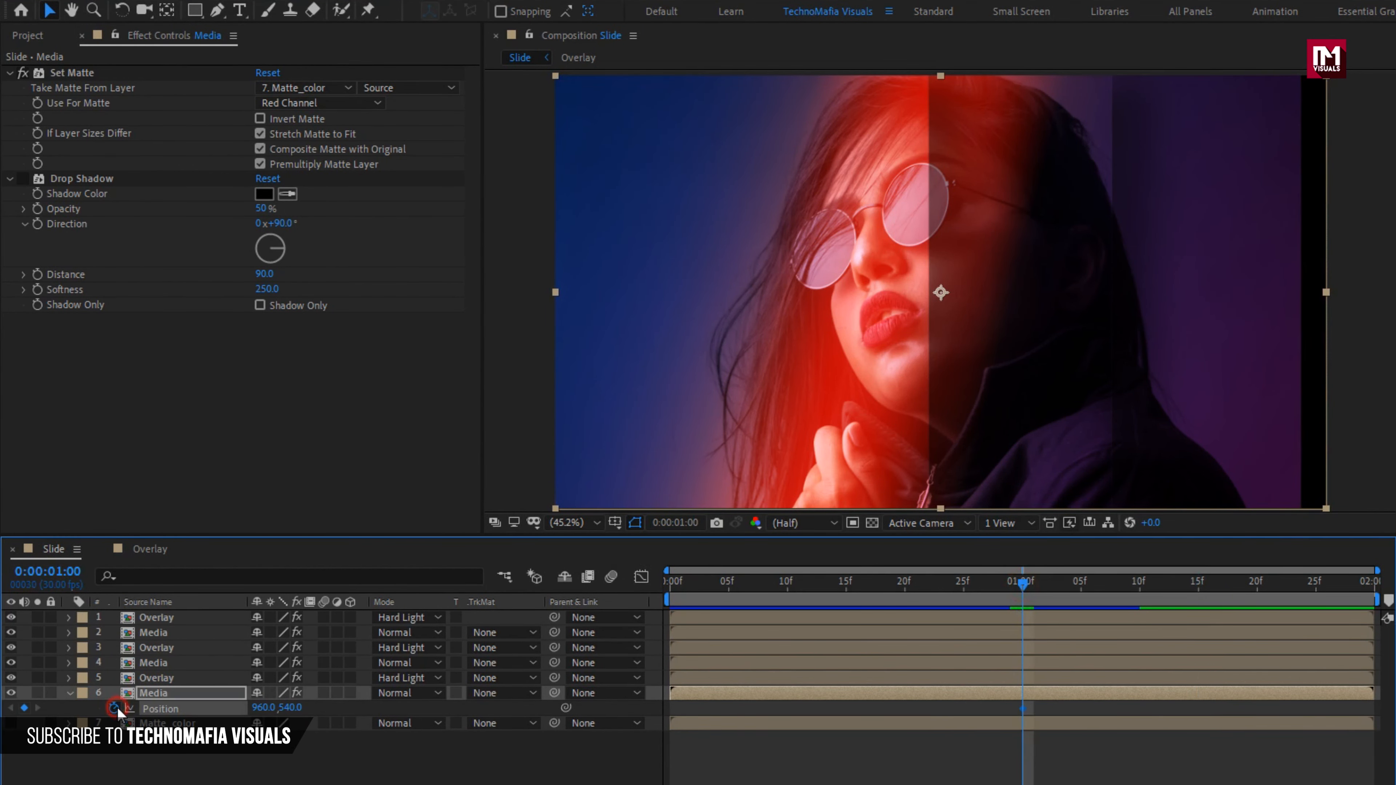
drag(675, 587, 611, 585)
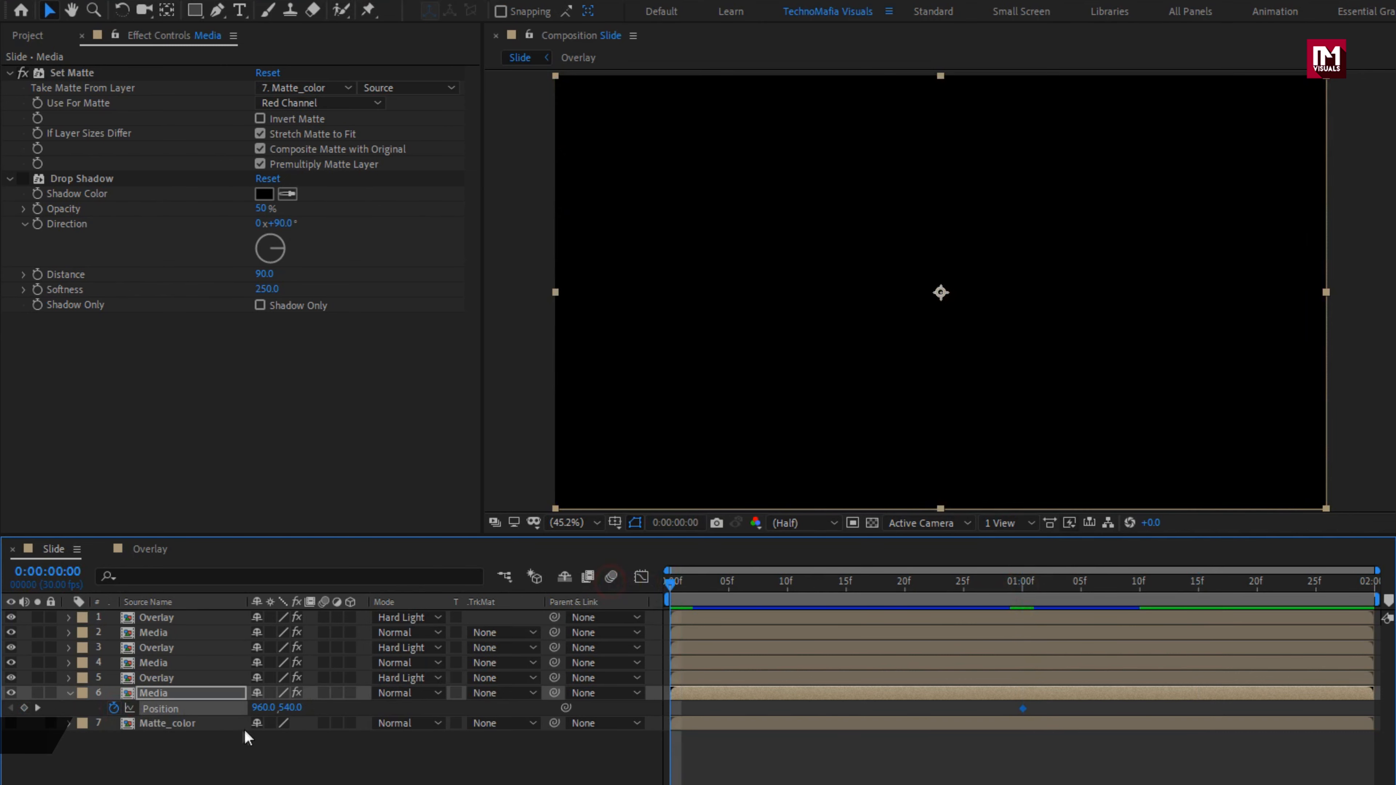
drag(261, 708, 102, 707)
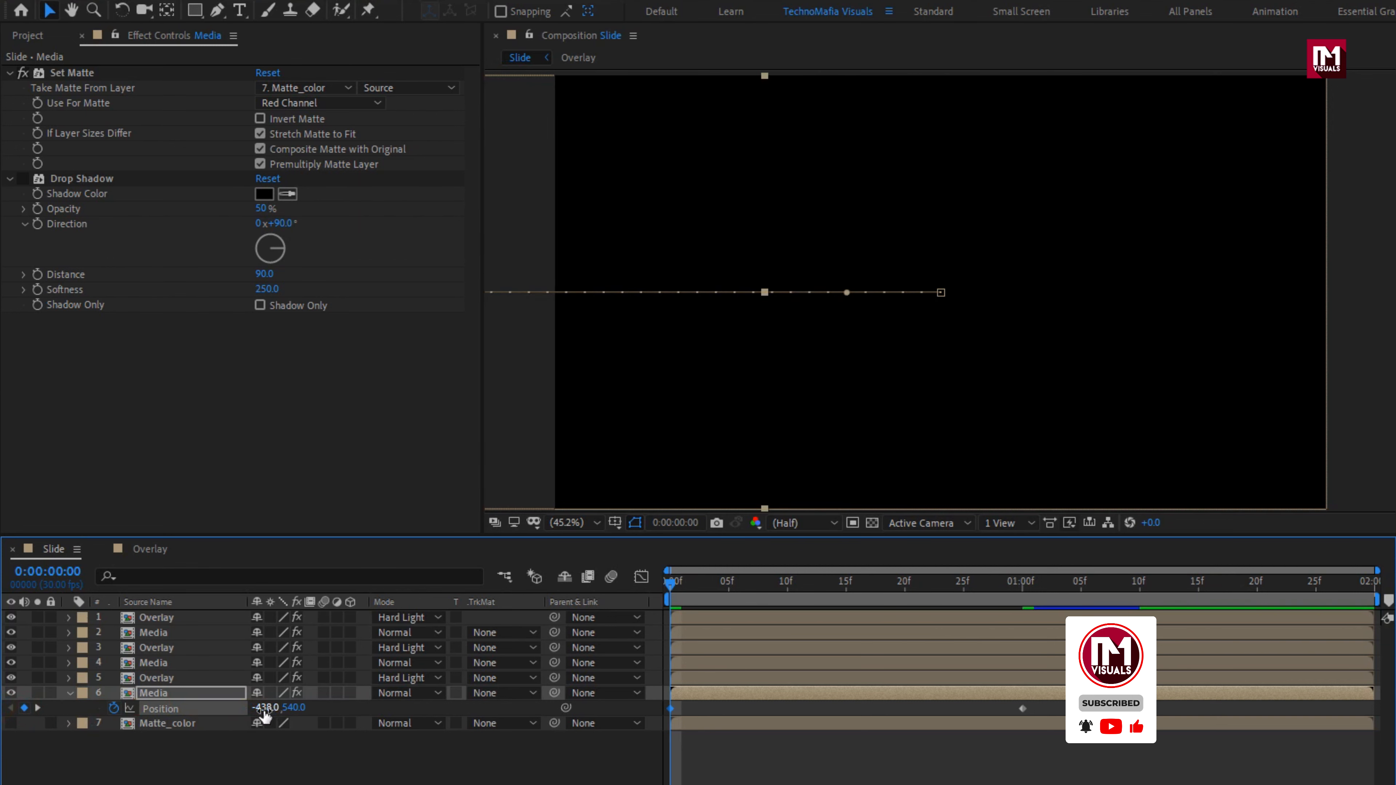
drag(263, 708, 37, 710)
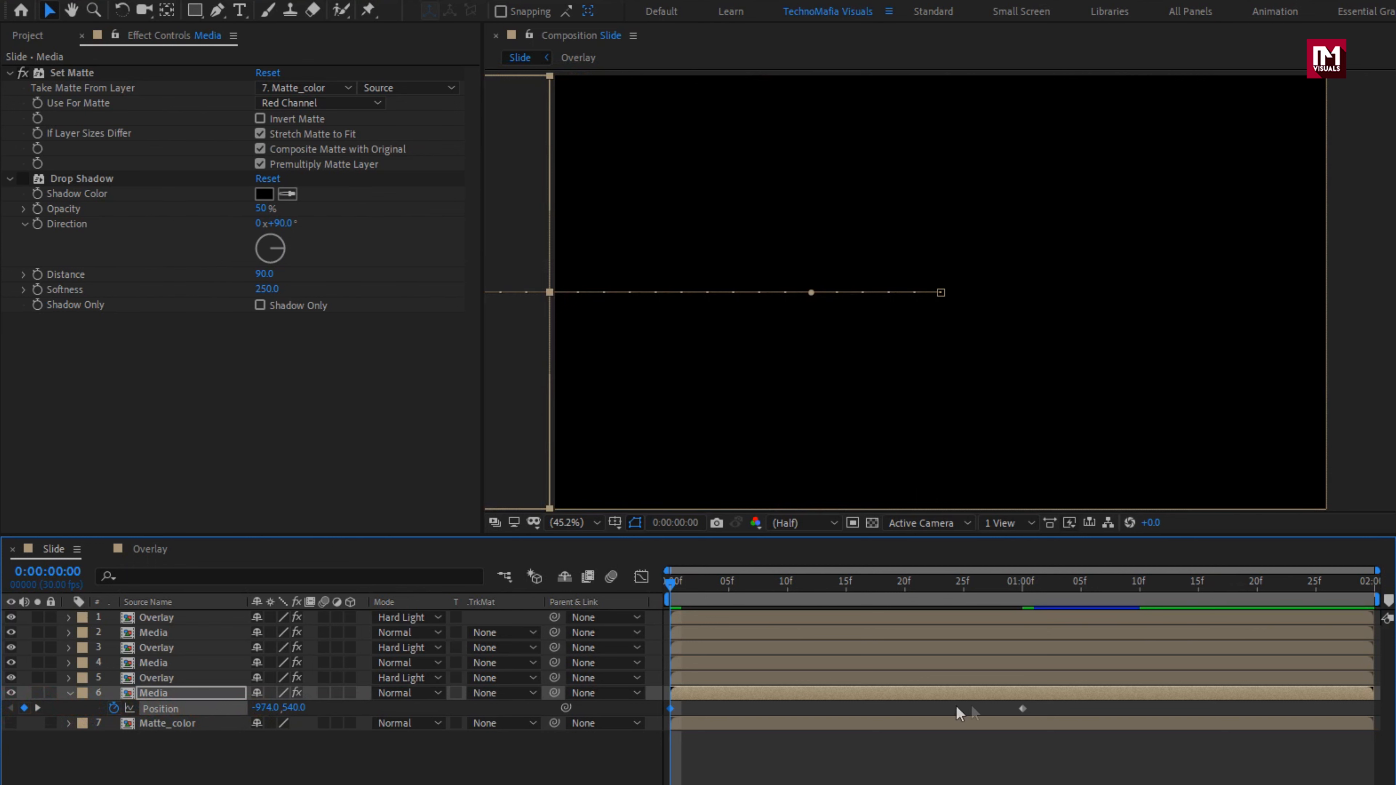
Copy the lowest Media layer's two Position keyframes onto all the other Overlay and Media layers from frame 0
drag(1035, 714, 653, 722)
click(166, 681)
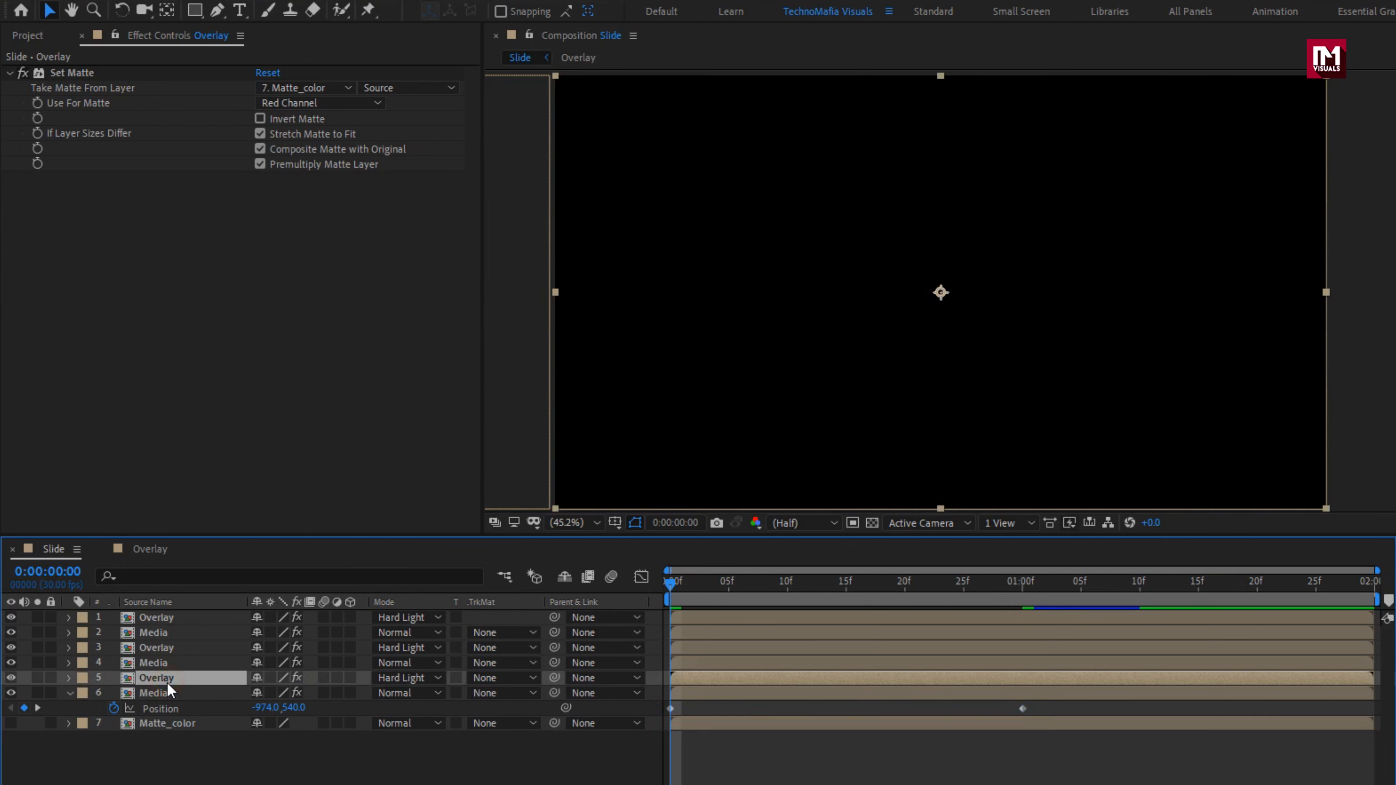
click(167, 692)
click(161, 663)
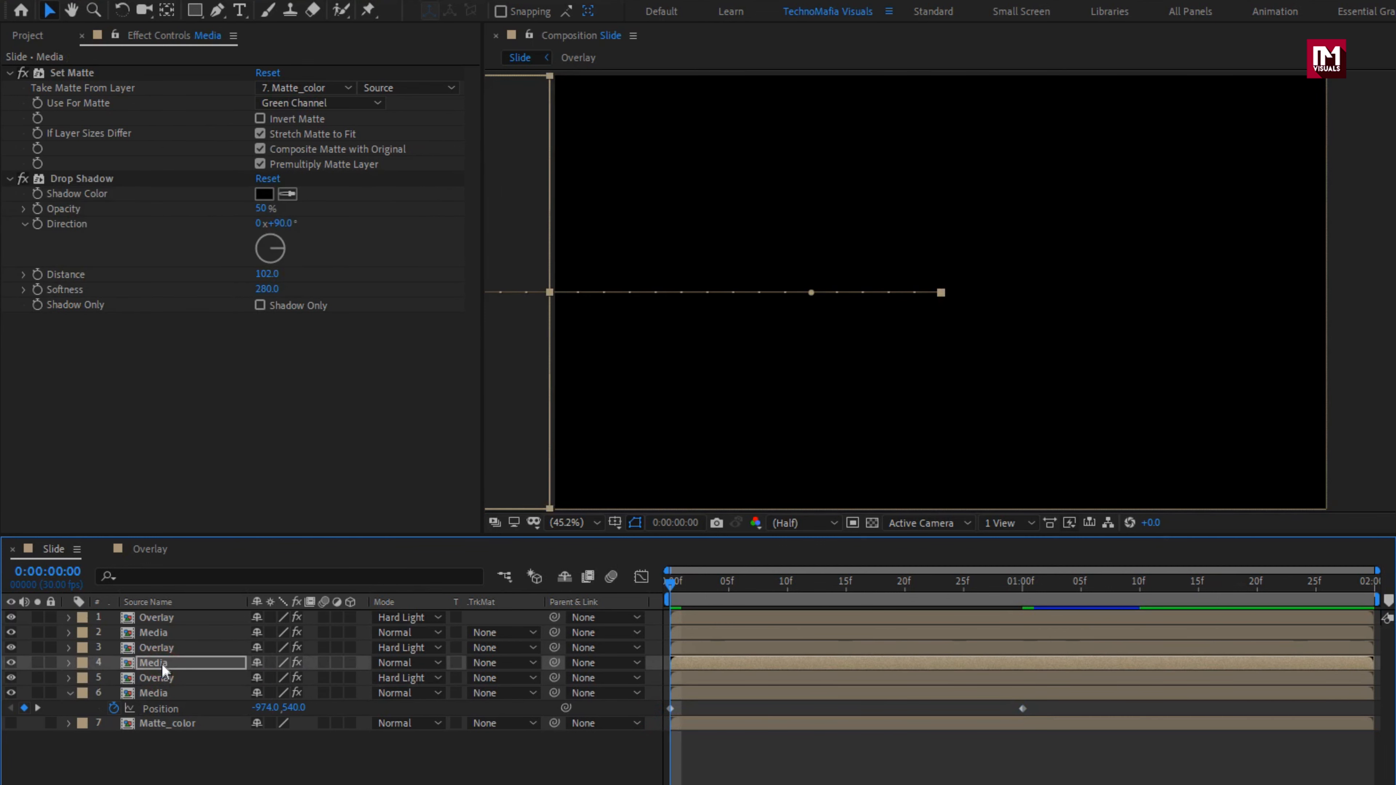
click(160, 647)
click(159, 633)
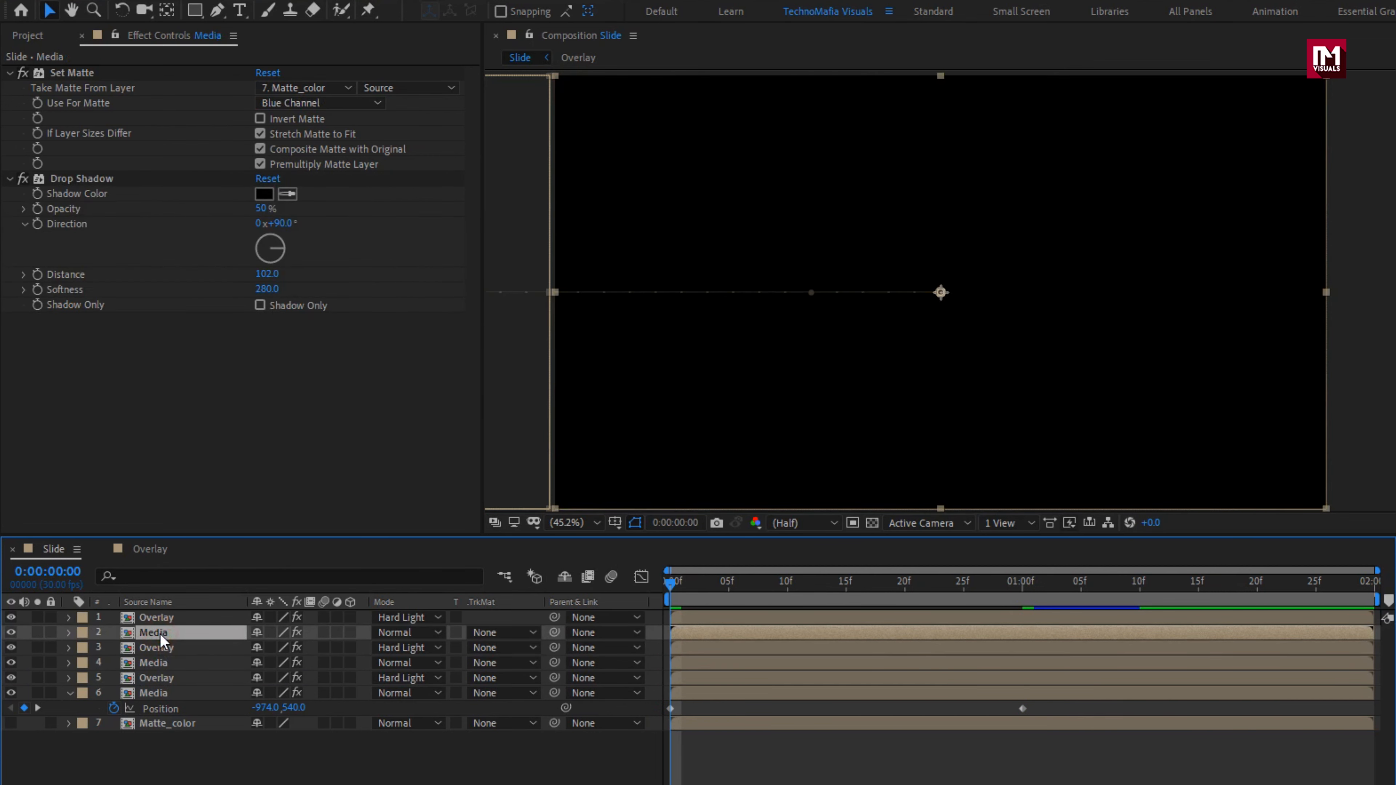
click(160, 617)
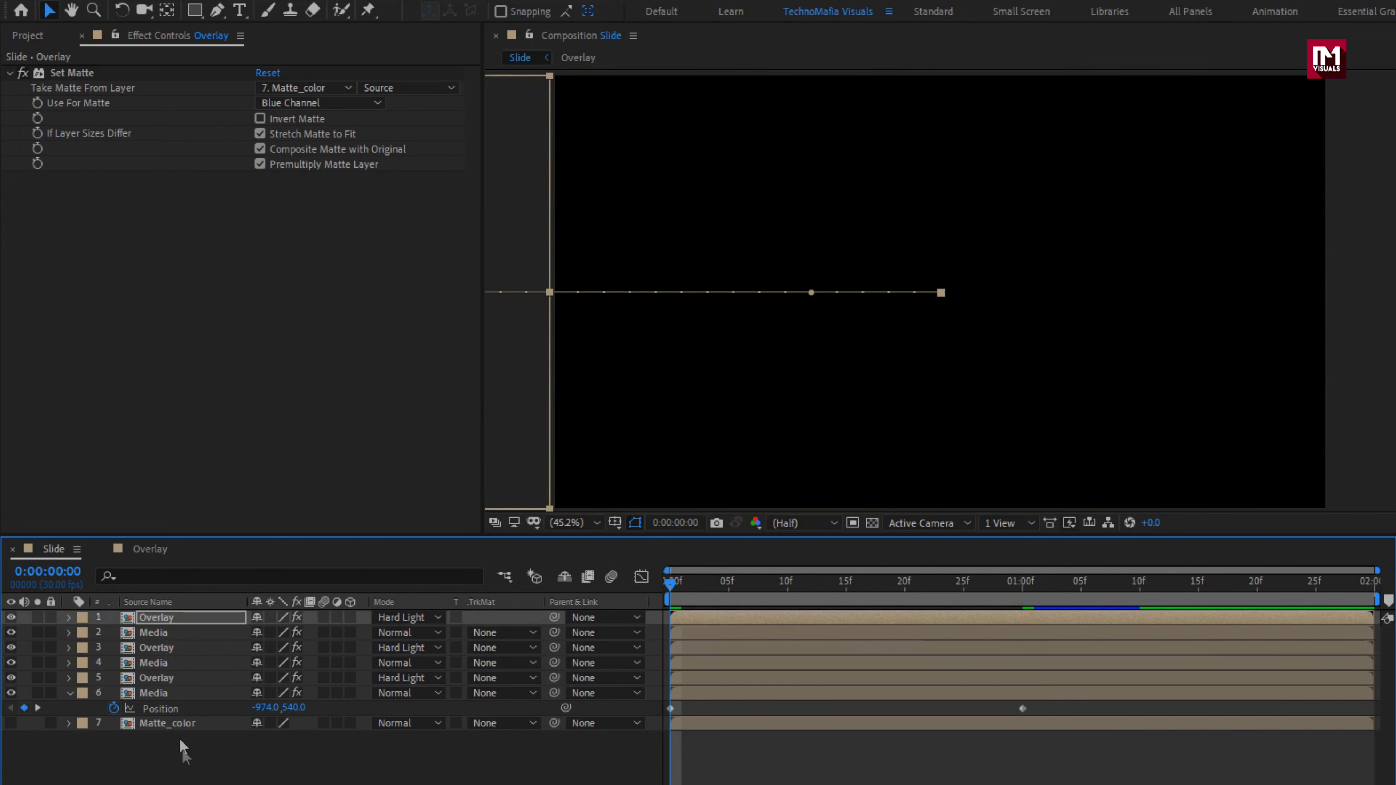
Reveal the Position keyframes on all Overlay and Media layers and apply Easy Ease to them
click(187, 768)
key(u)
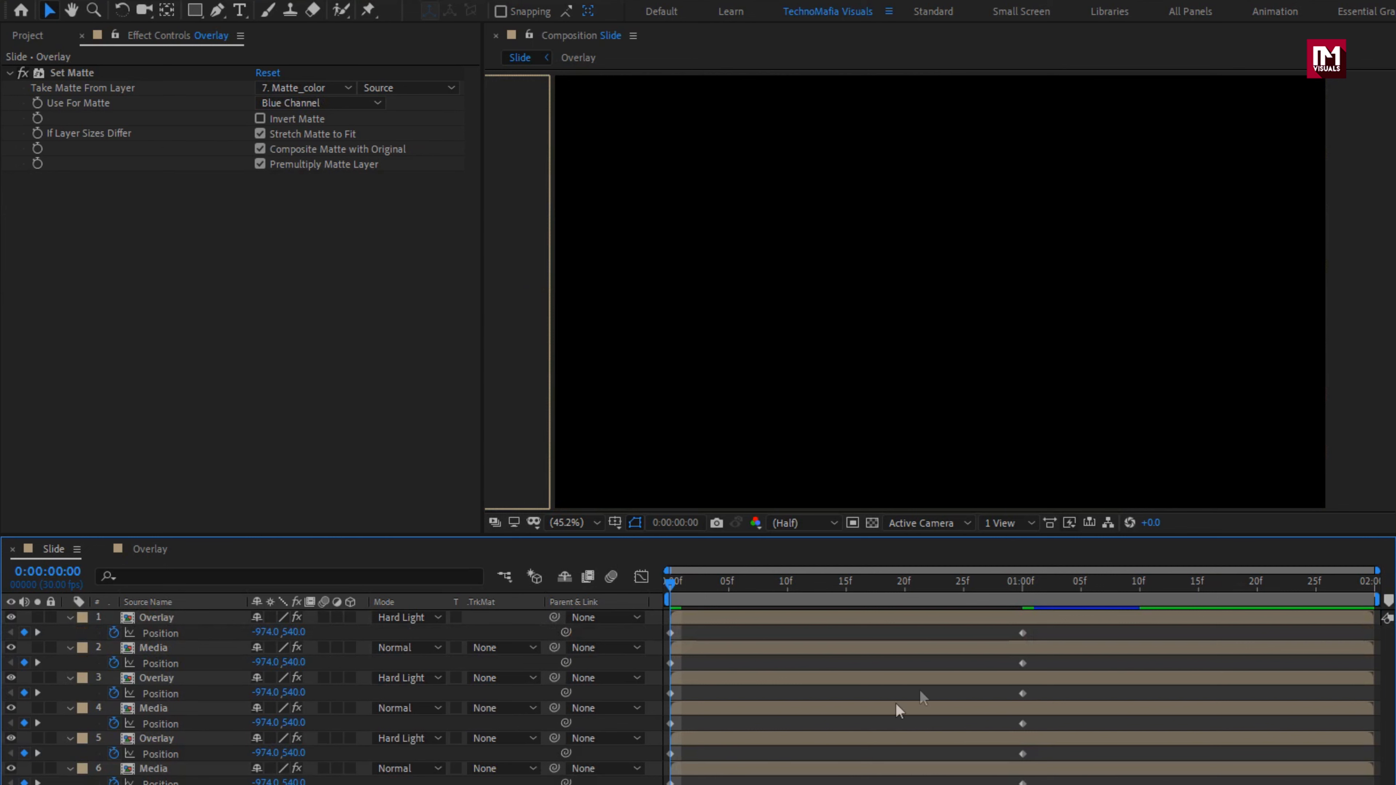
drag(1047, 632, 662, 781)
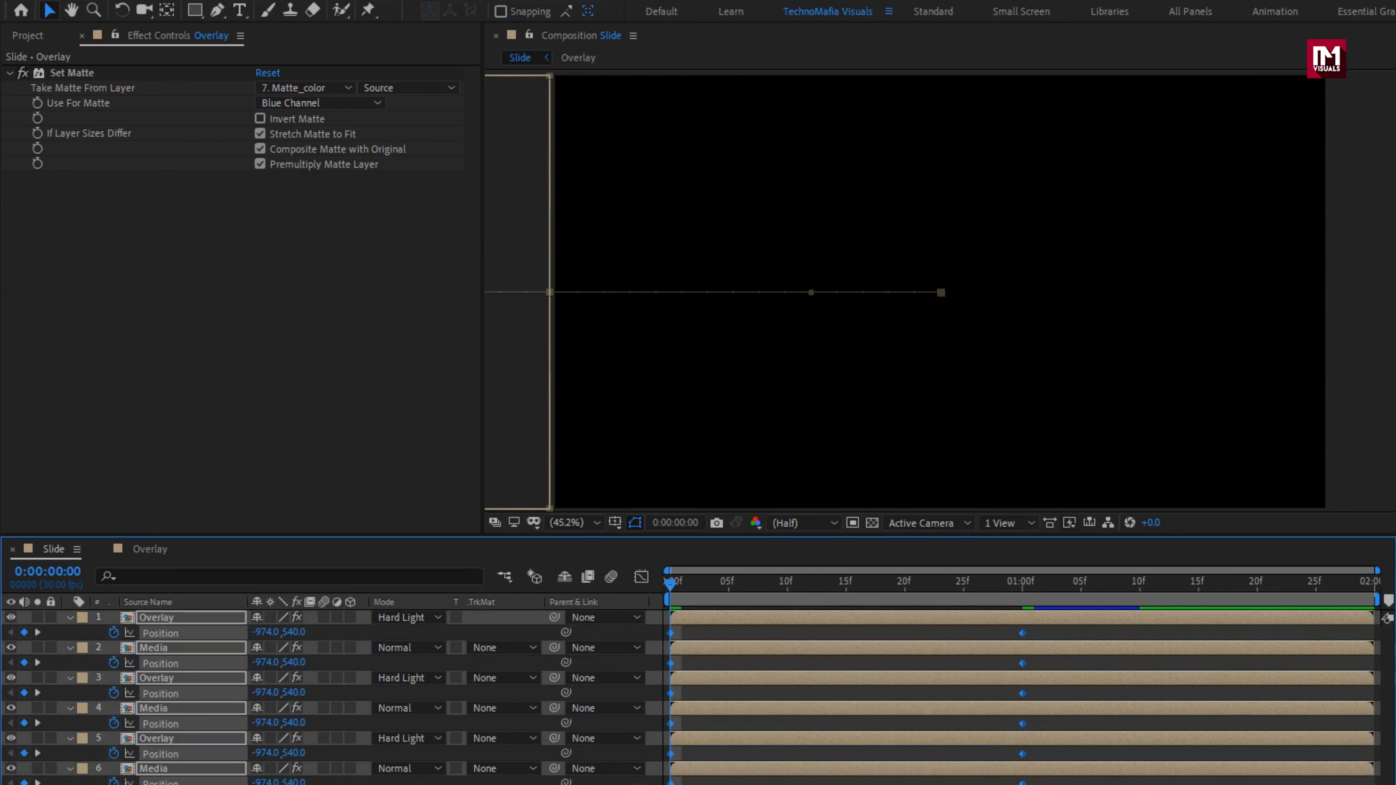
right_click(669, 693)
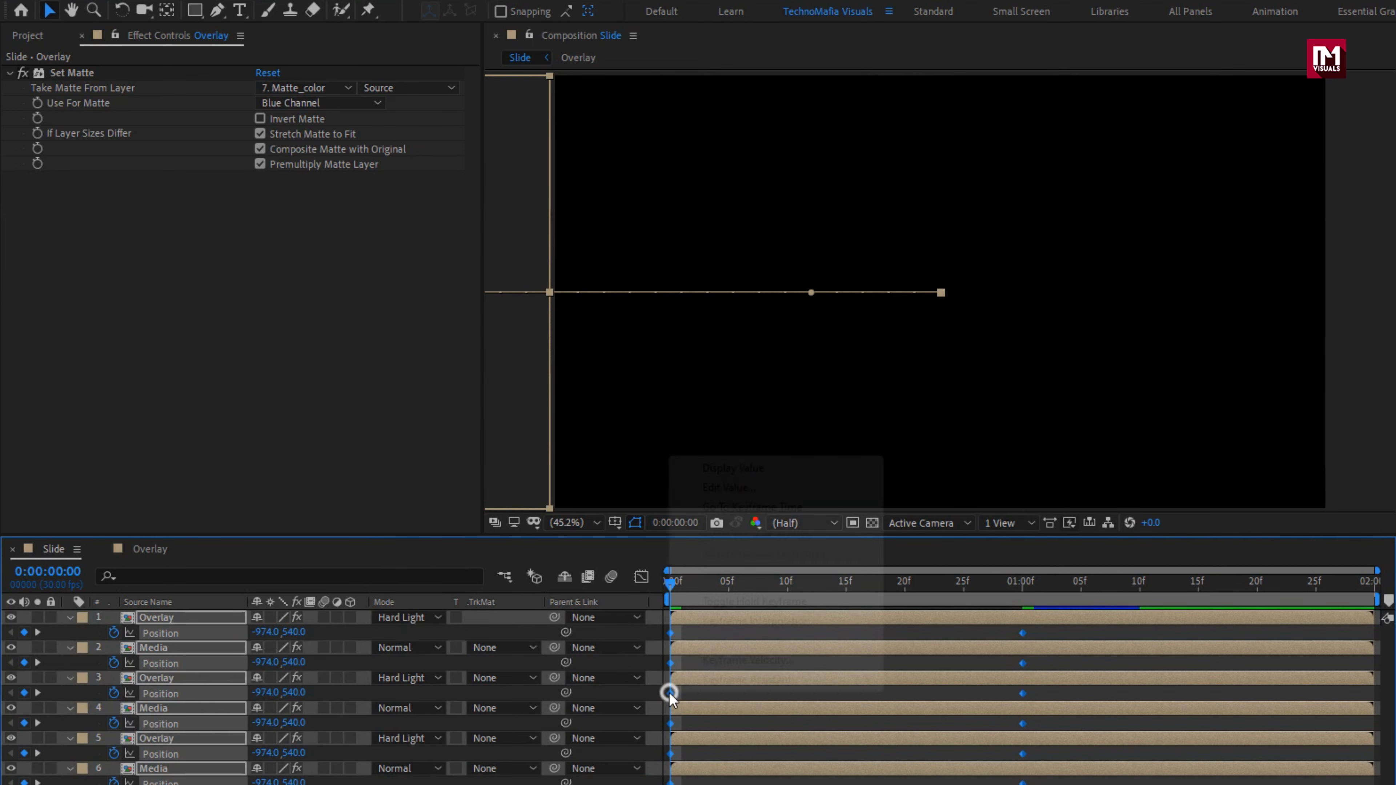
mouse_move(759, 682)
click(925, 738)
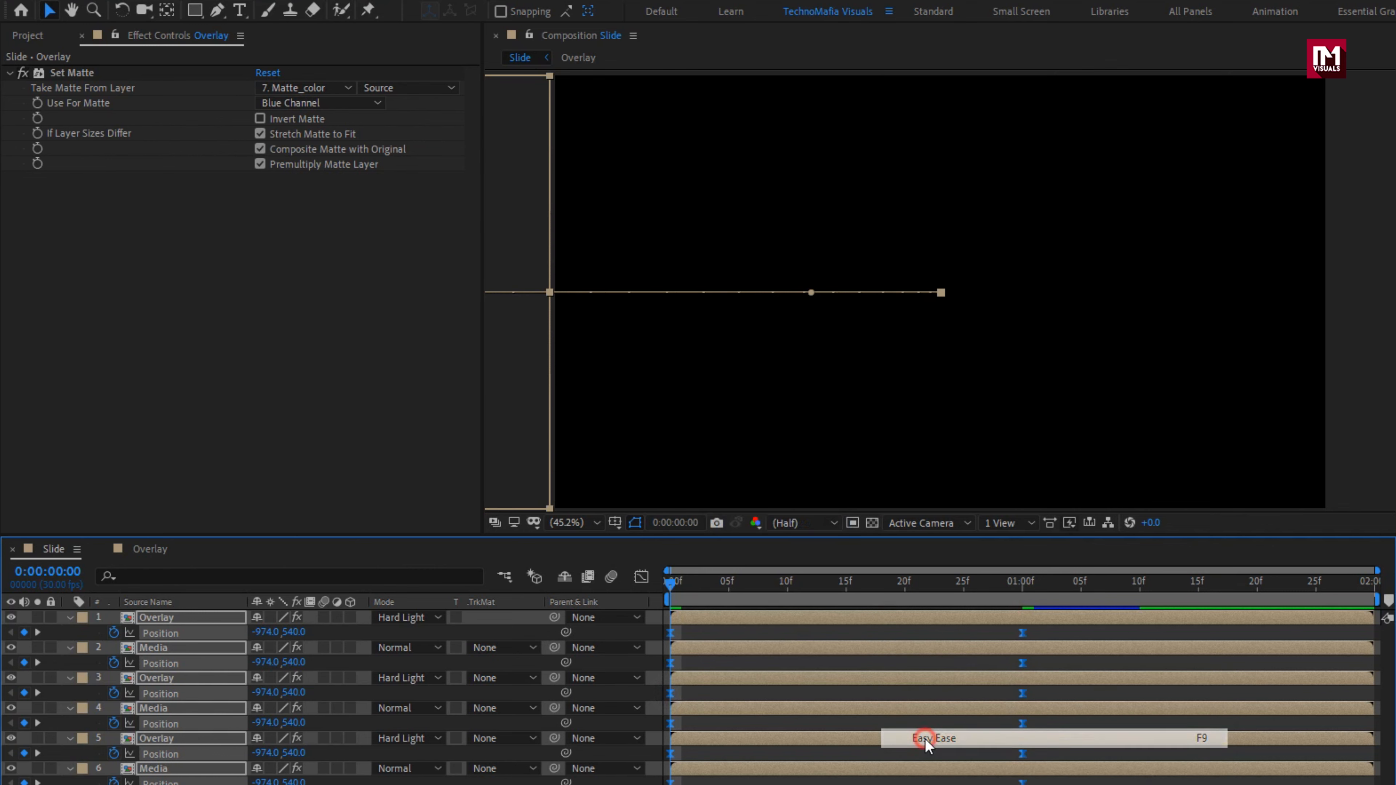
Reshape the speed graph of all the Position animations so they slow down more gradually into their last keyframes
click(640, 589)
drag(1049, 711, 845, 726)
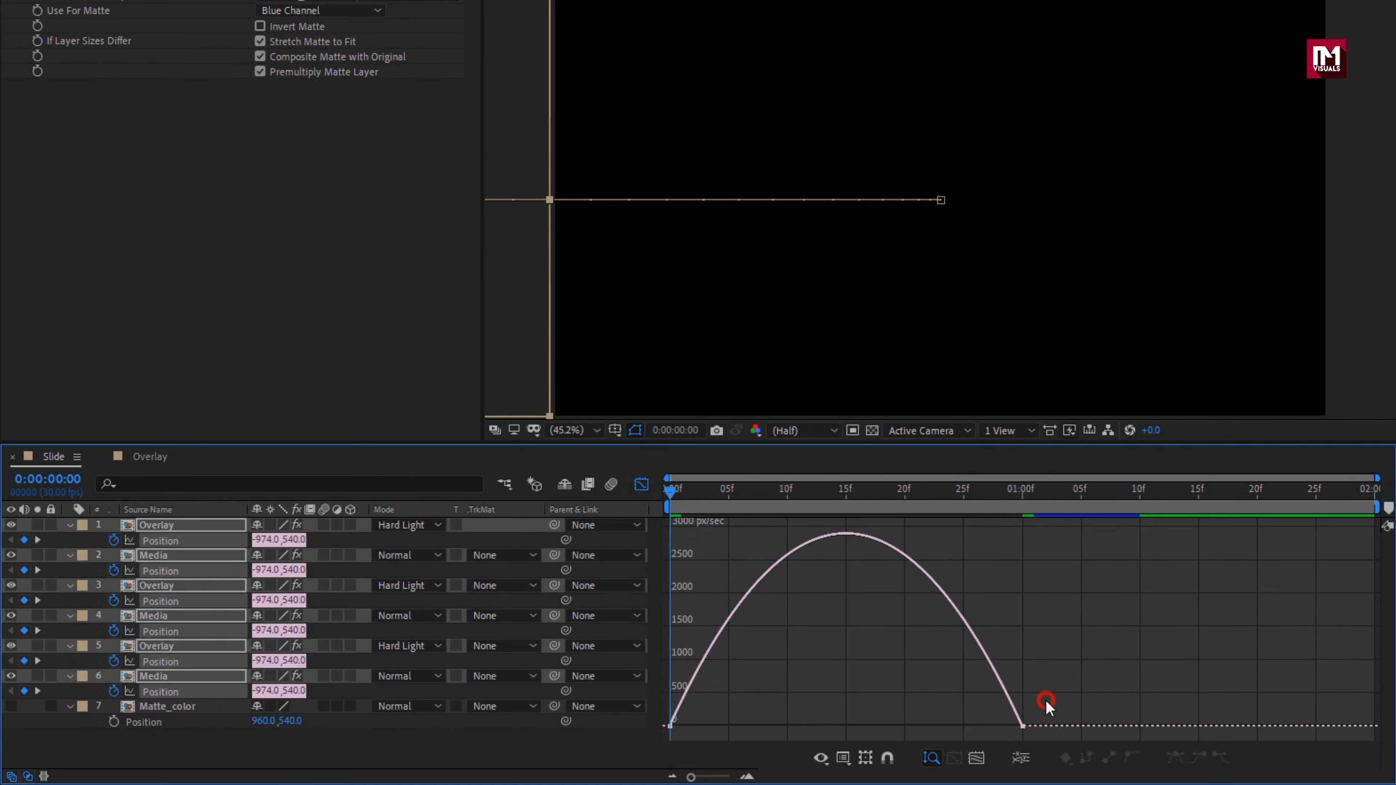
click(649, 487)
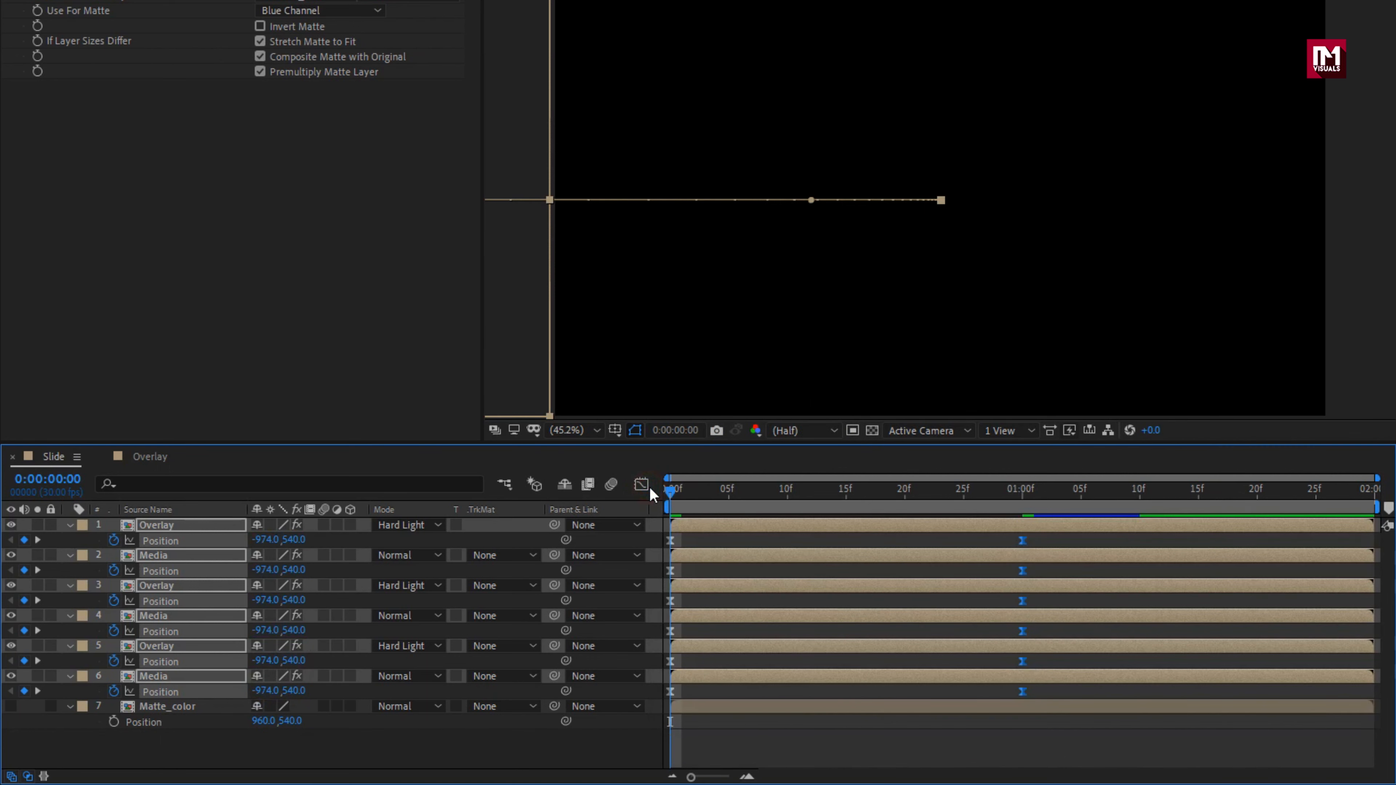
click(872, 564)
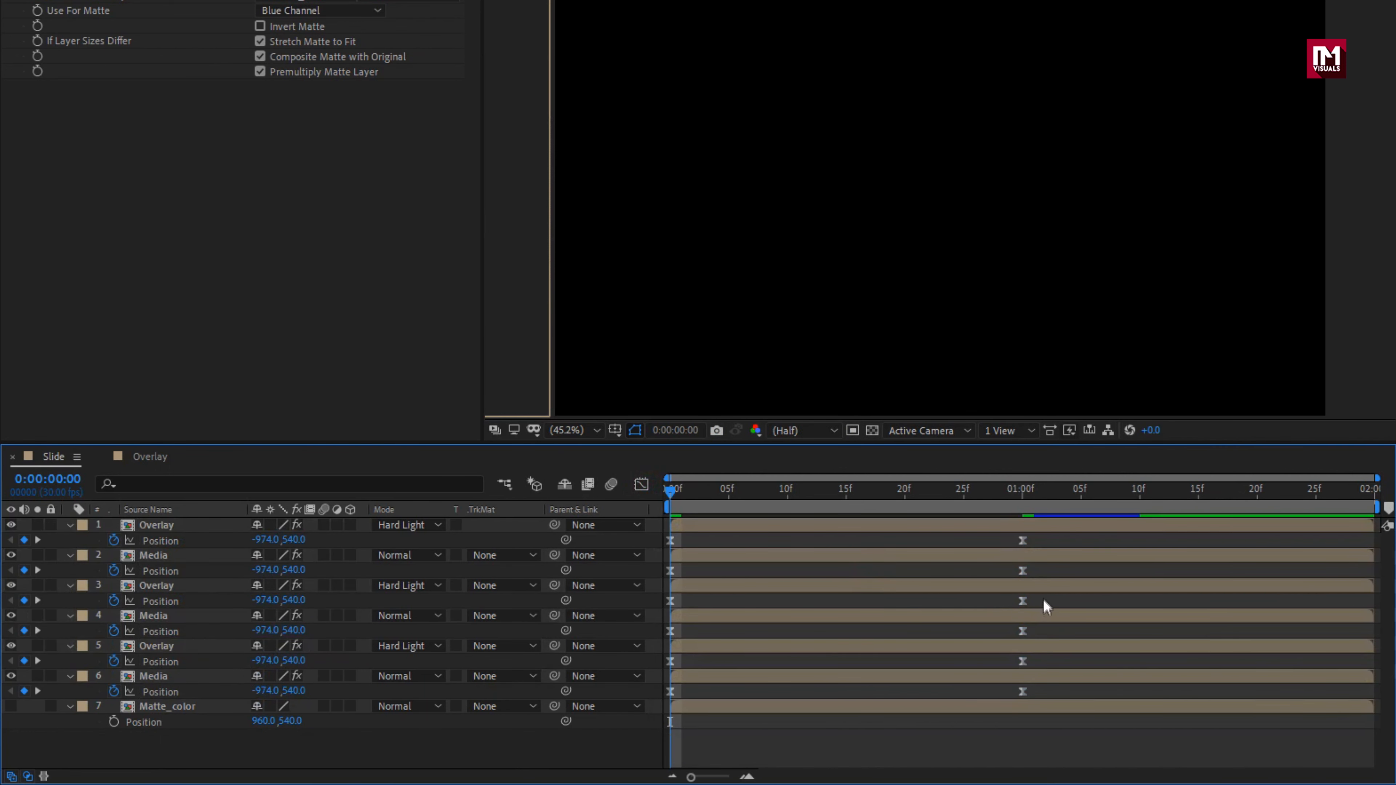
Stagger the Position keyframes so the middle Overlay and Media pair starts at frame 5 and the lowest pair at frame 10, and preview
drag(1043, 605, 730, 629)
drag(708, 482, 786, 490)
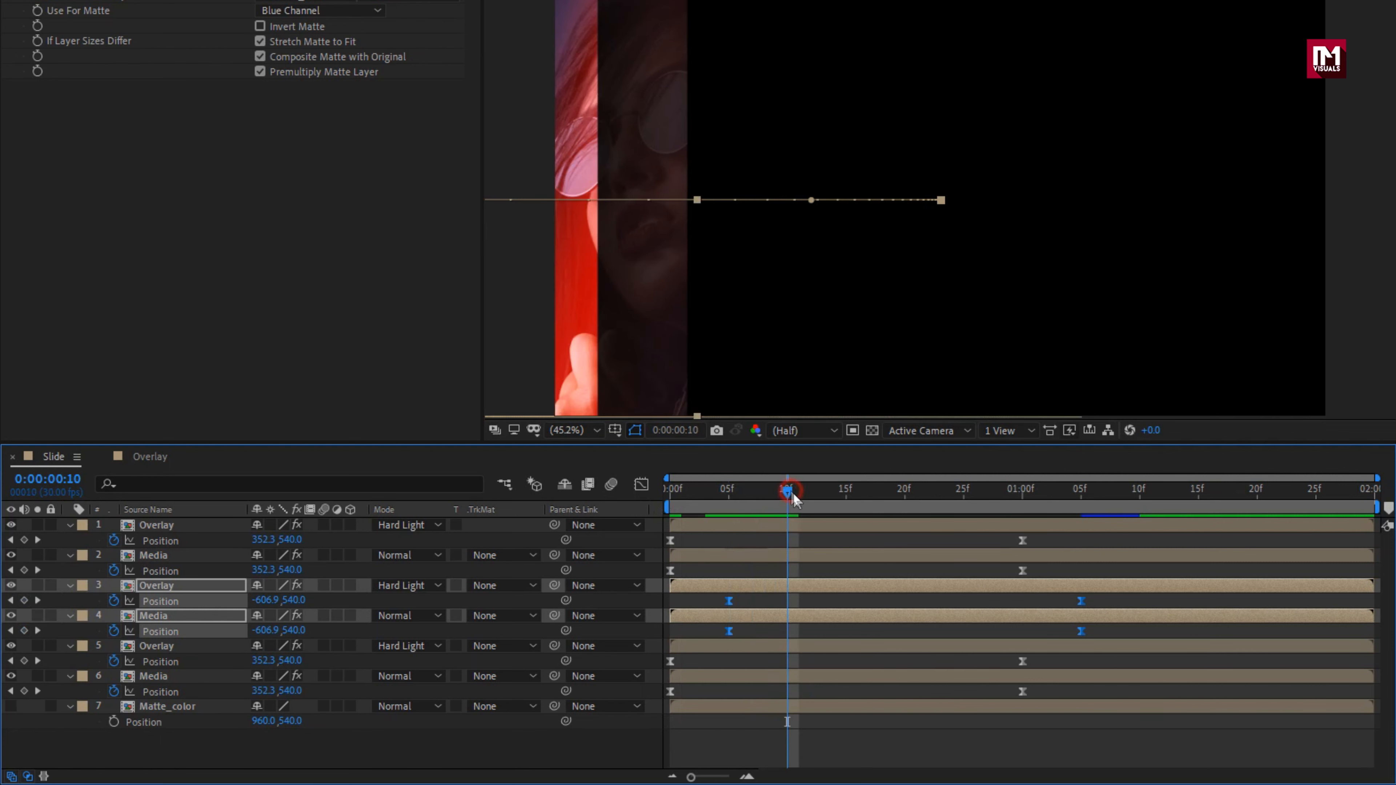
drag(1045, 655, 787, 692)
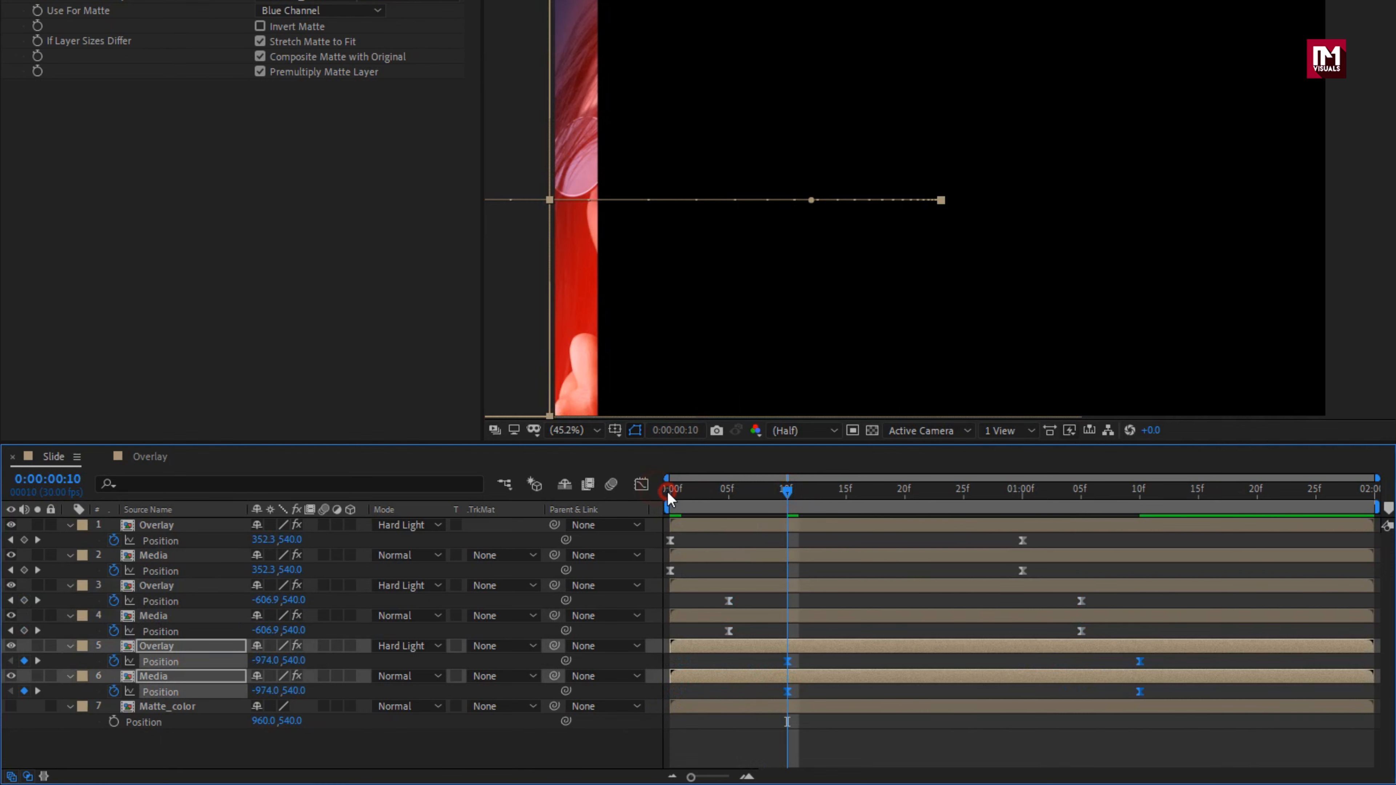
click(667, 491)
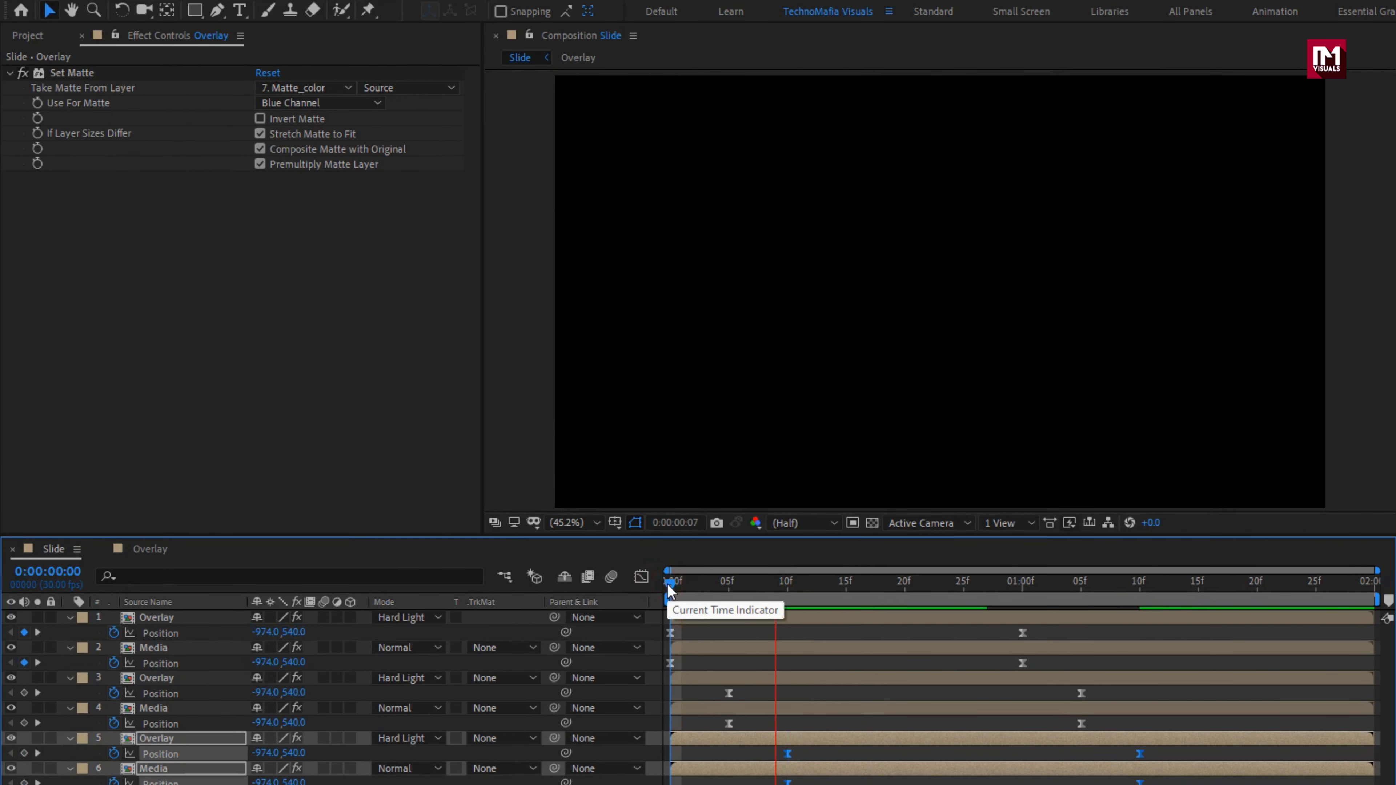